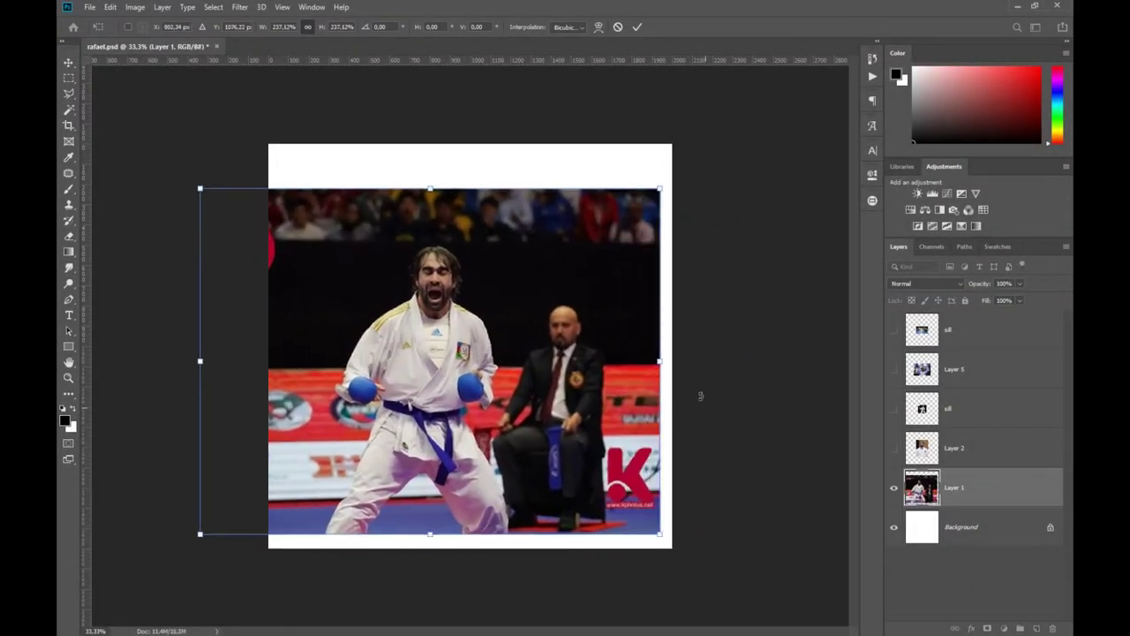
- Scale the screaming fighter photo up to fill the canvas
left_click_drag(517, 337, 671, 536)
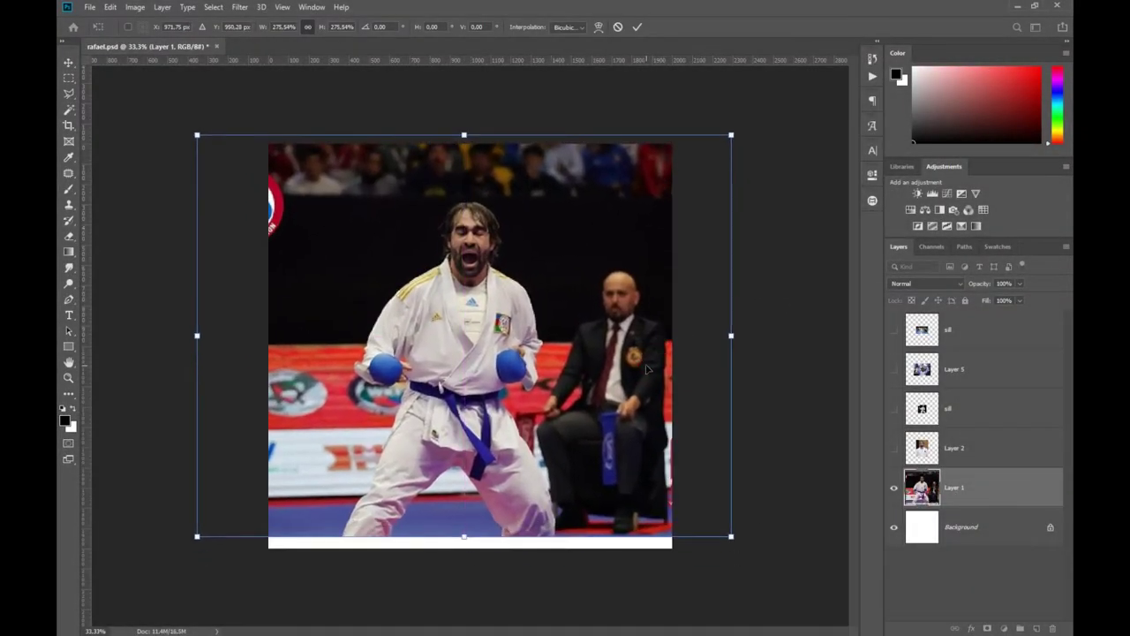
key("Return")
key("w")
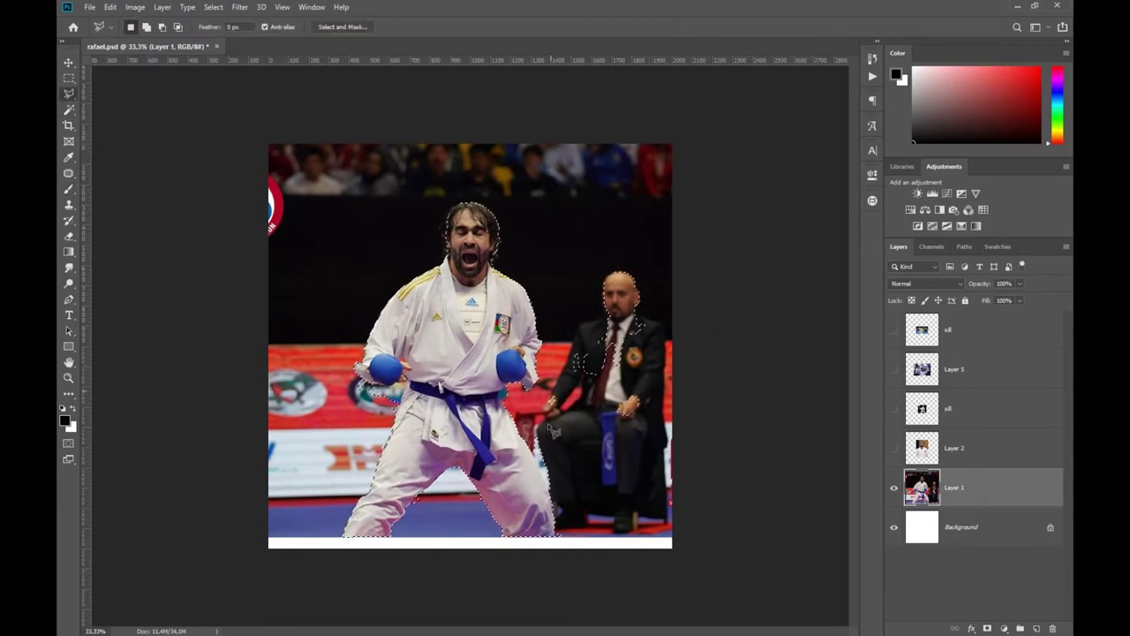
- Trace the fighter's outline from head through belt and legs with the lasso
scroll(504, 159, "up", 5)
scroll(504, 237, "up", 4)
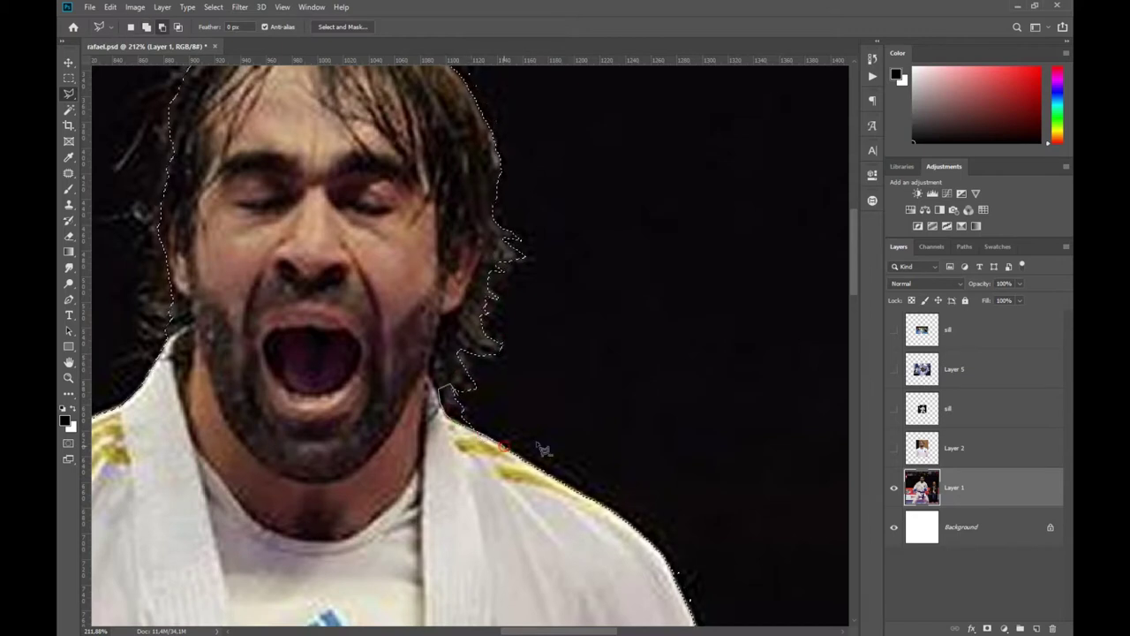
left_click_drag(185, 60, 504, 232)
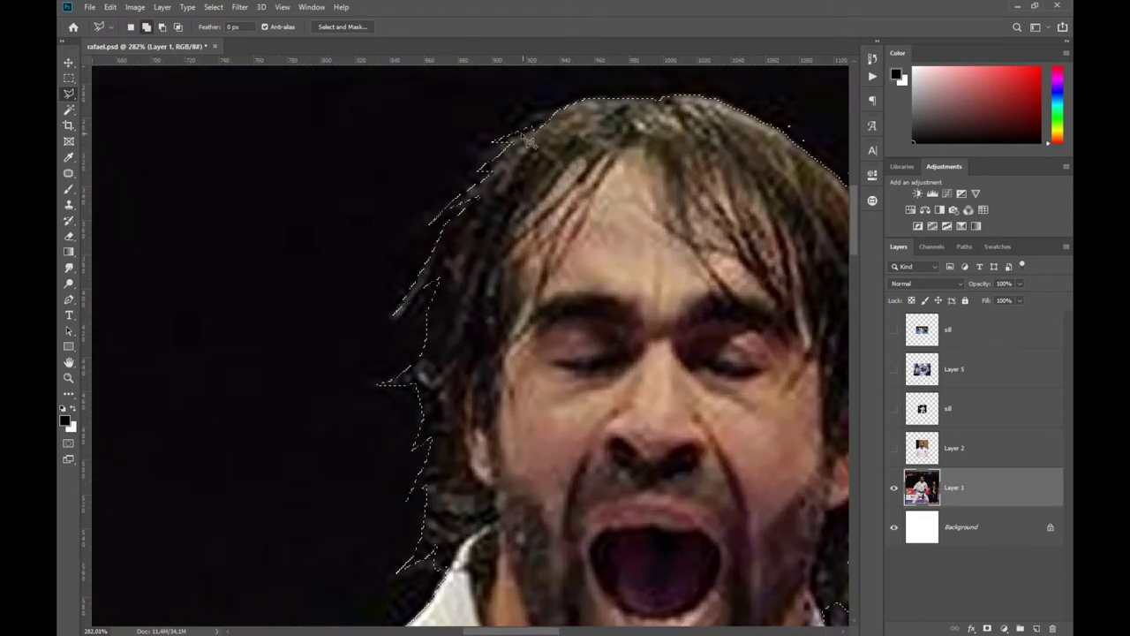
scroll(499, 524, "down", 5)
scroll(323, 376, "down", 1)
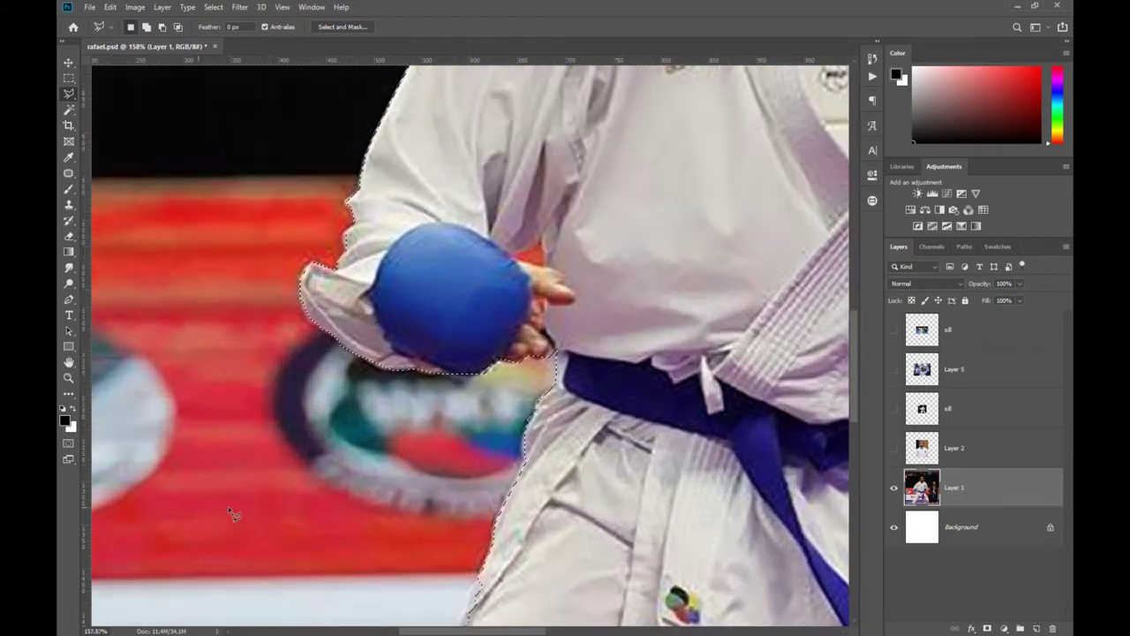
left_click_drag(471, 497, 442, 345)
scroll(441, 345, "up", 3)
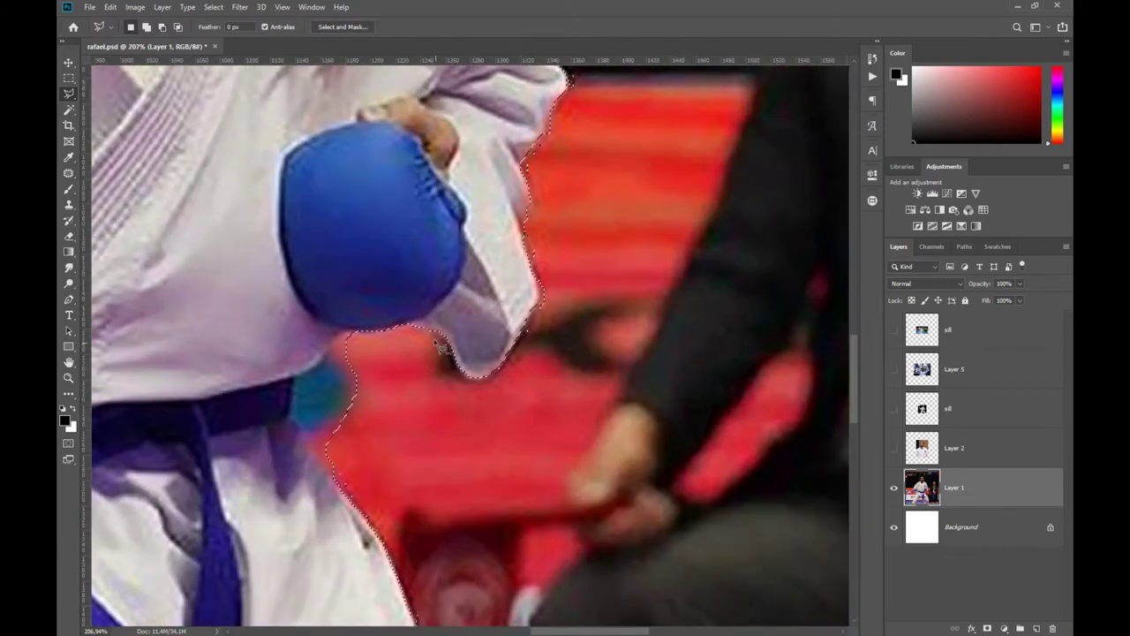
scroll(386, 542, "down", 3)
left_click_drag(493, 528, 591, 179)
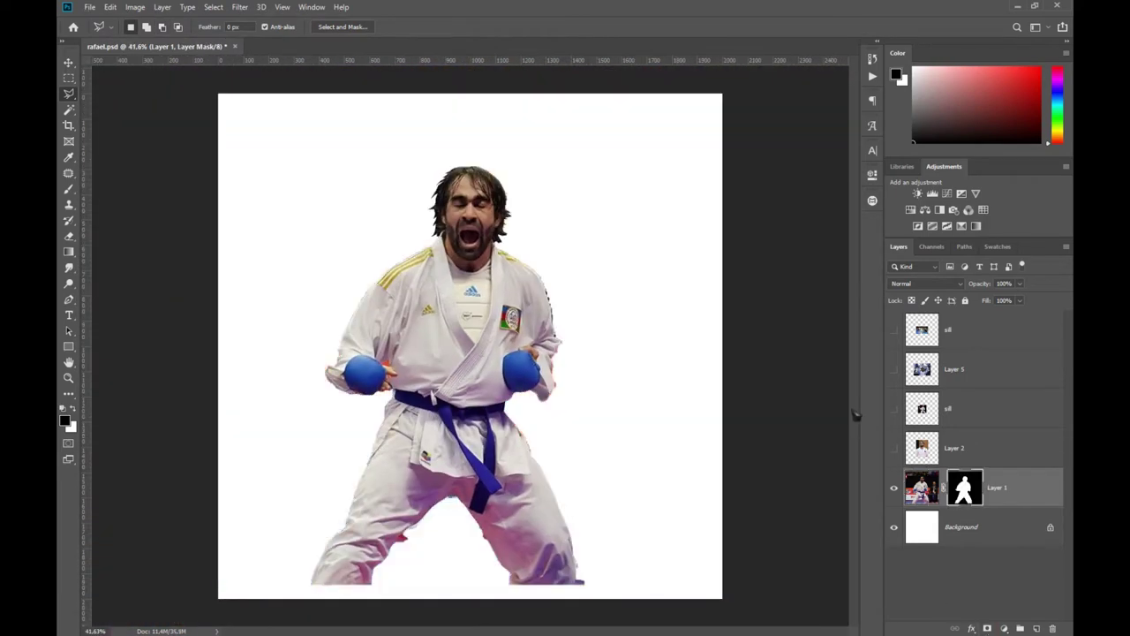
- Enlarge the masked fighter and shift it into position on the canvas
scroll(497, 278, "up", 3)
scroll(486, 286, "up", 2)
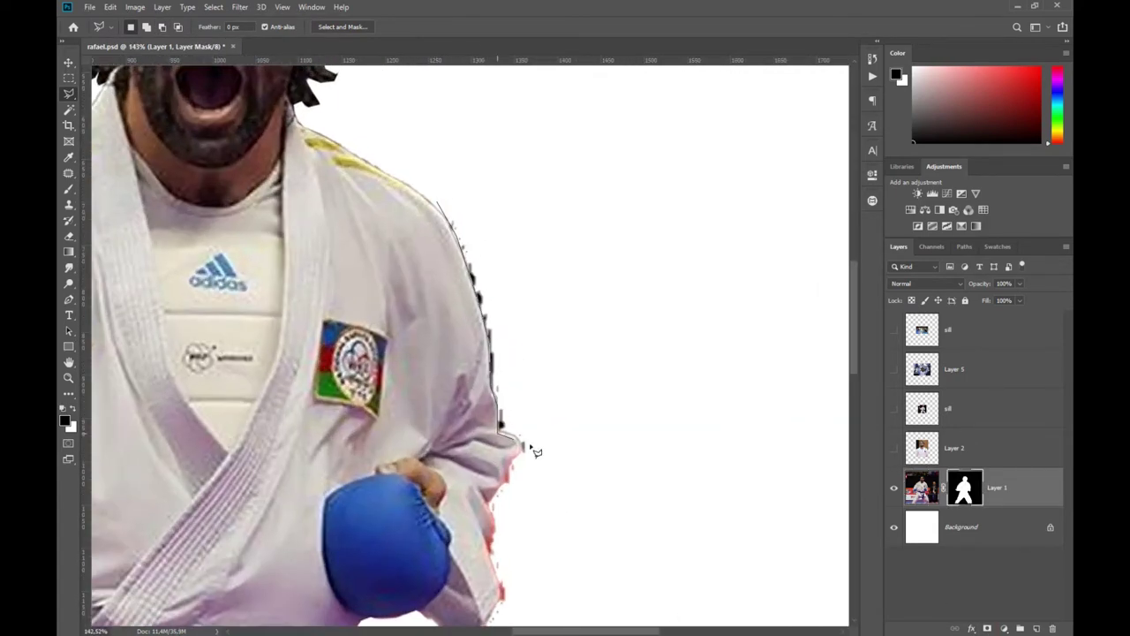
key("b")
scroll(530, 504, "down", 5)
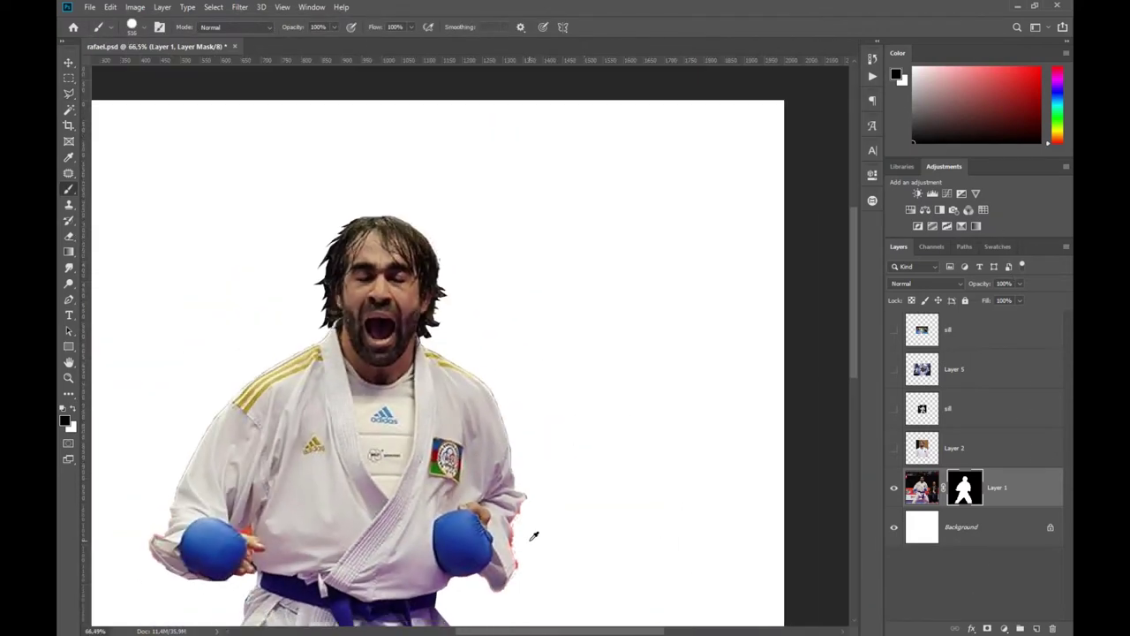
key("ctrl+t")
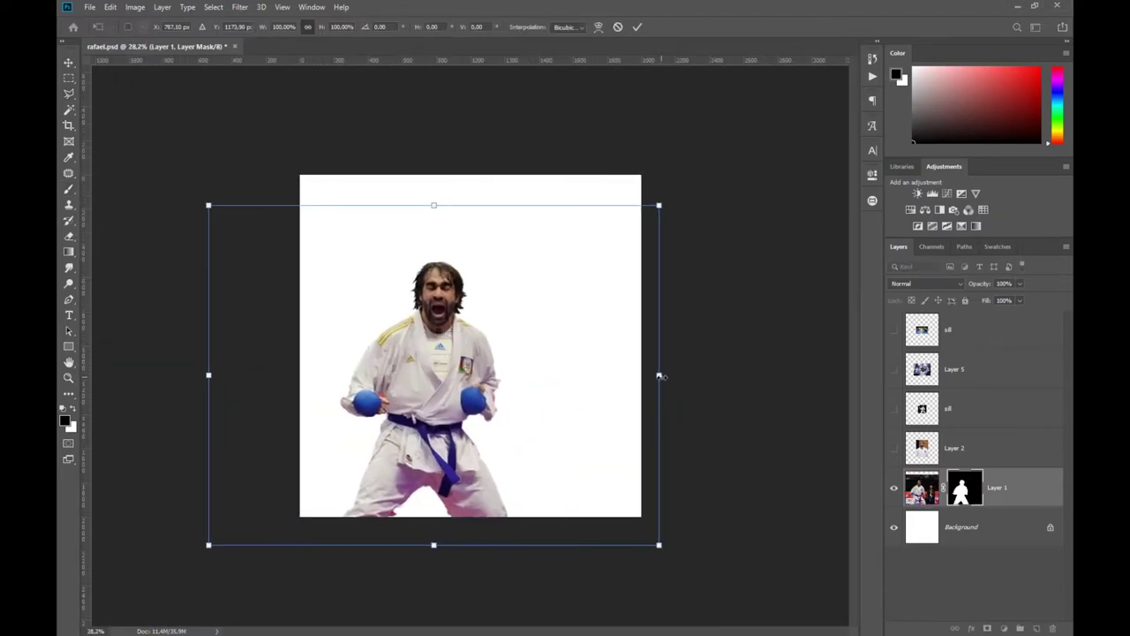
left_click_drag(662, 373, 738, 365)
left_click_drag(605, 386, 601, 396)
key("Return")
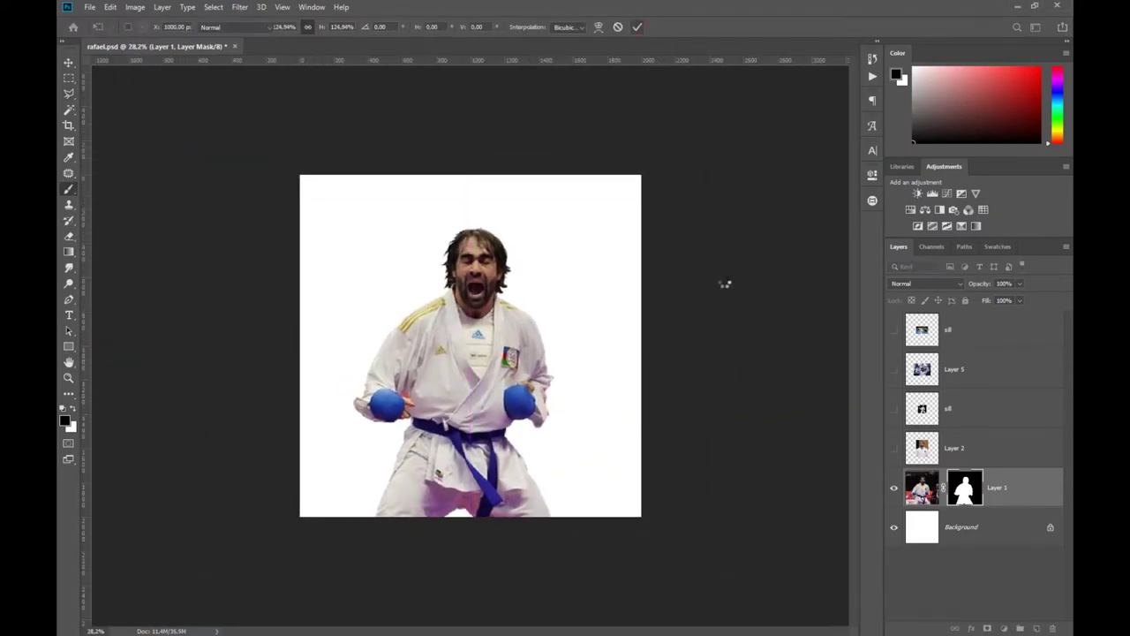
- Add a dark red #370000 Solid Color fill and fade the fighter's lower body
left_click(1004, 628)
left_click(997, 410)
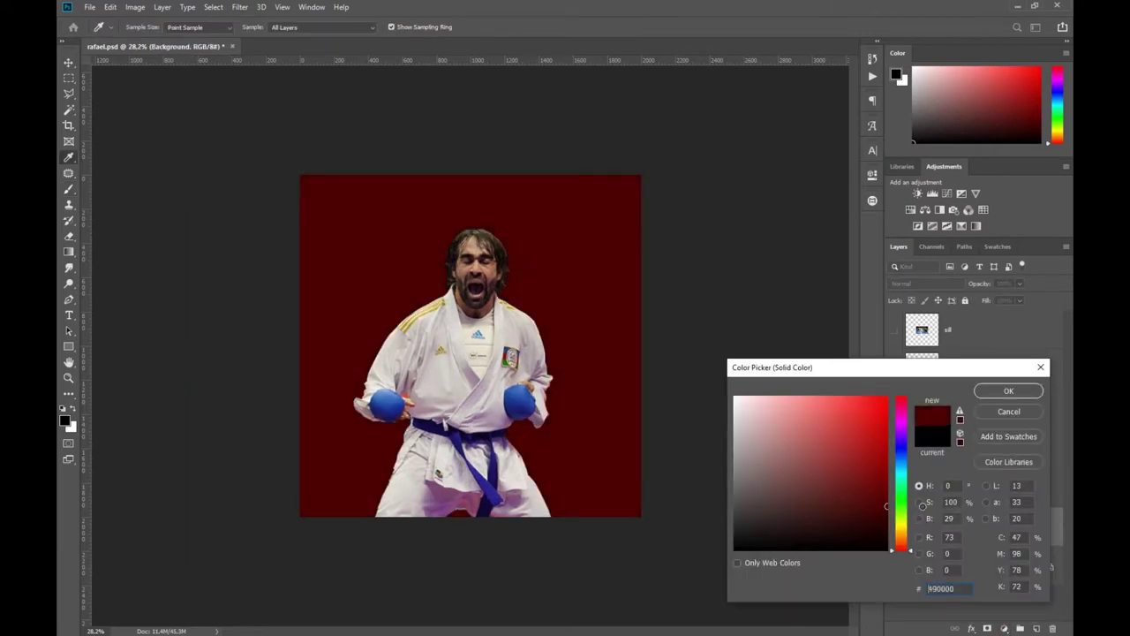
left_click(1008, 391)
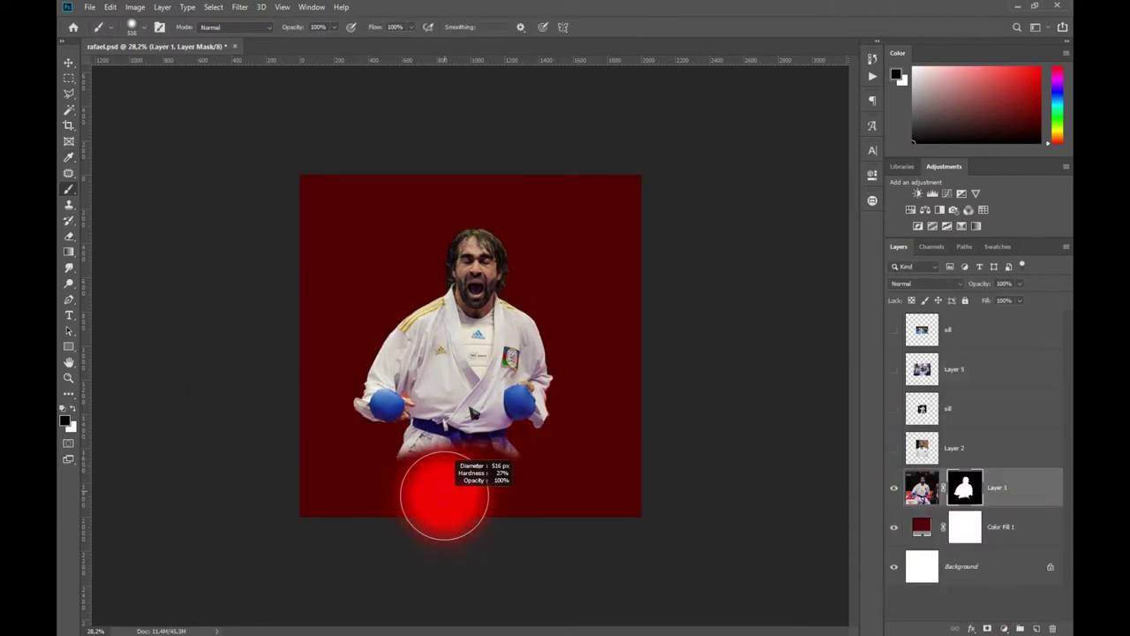
left_click_drag(443, 496, 530, 468)
- Hide the screaming fighter and enlarge the top still photo to canvas width
left_click(894, 487)
left_click(894, 408)
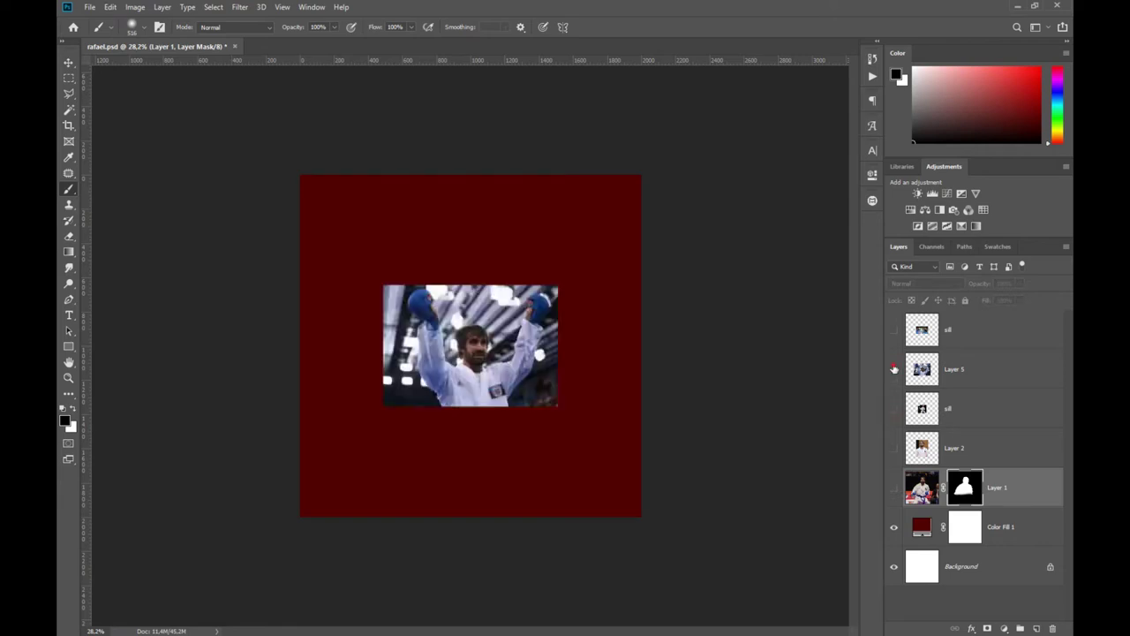
left_click(893, 329)
left_click(972, 330)
mouse_move(537, 346)
left_mouse_down()
mouse_move(415, 422)
mouse_move(483, 481)
left_mouse_up()
key("Return")
key("b")
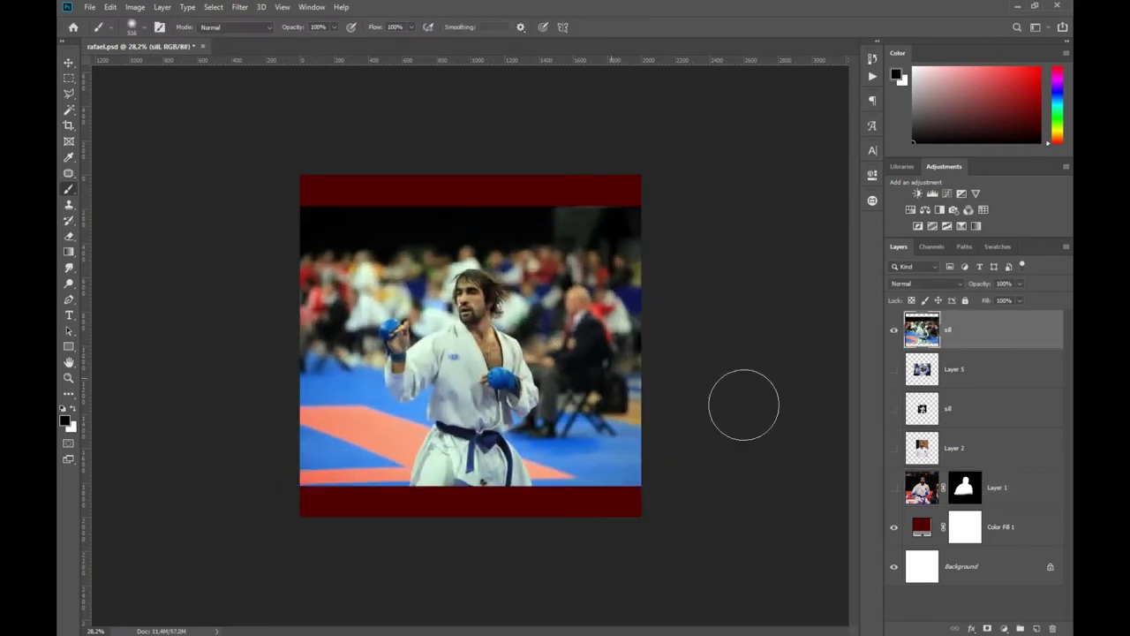
- Swap to the other still photo layer and enlarge it to fill the frame
left_click(893, 408)
left_click(971, 408)
left_click(894, 330)
key("ctrl+t")
left_click_drag(353, 391, 623, 210)
- Commit the enlarged photo and lasso-trace the fighting-stance karateka
key("Return")
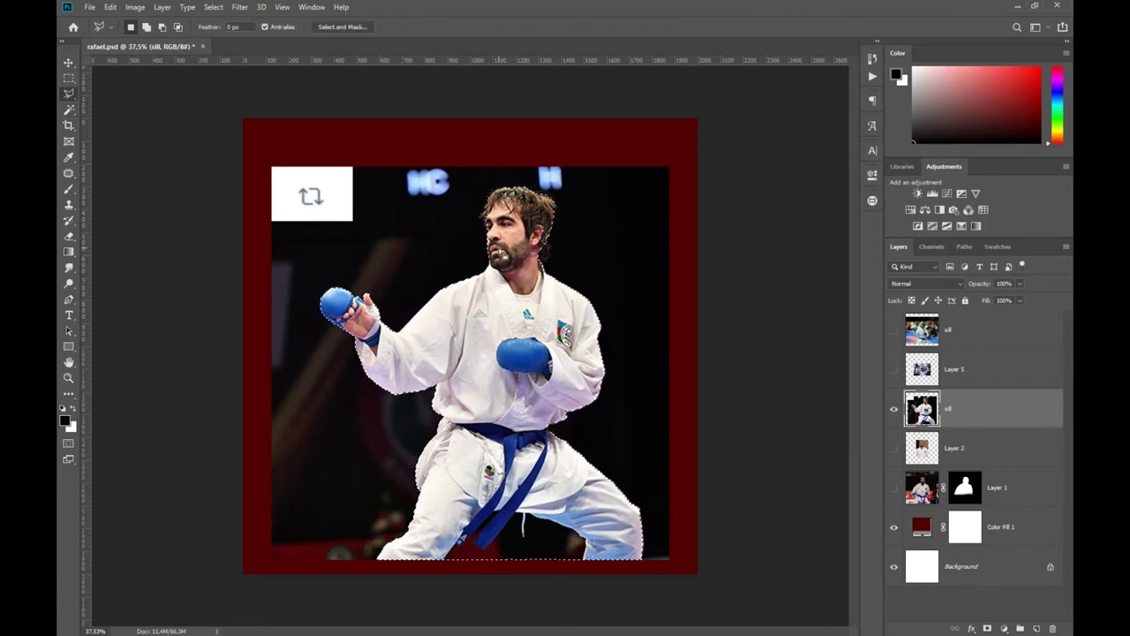
scroll(494, 185, "up", 3)
scroll(495, 186, "up", 2)
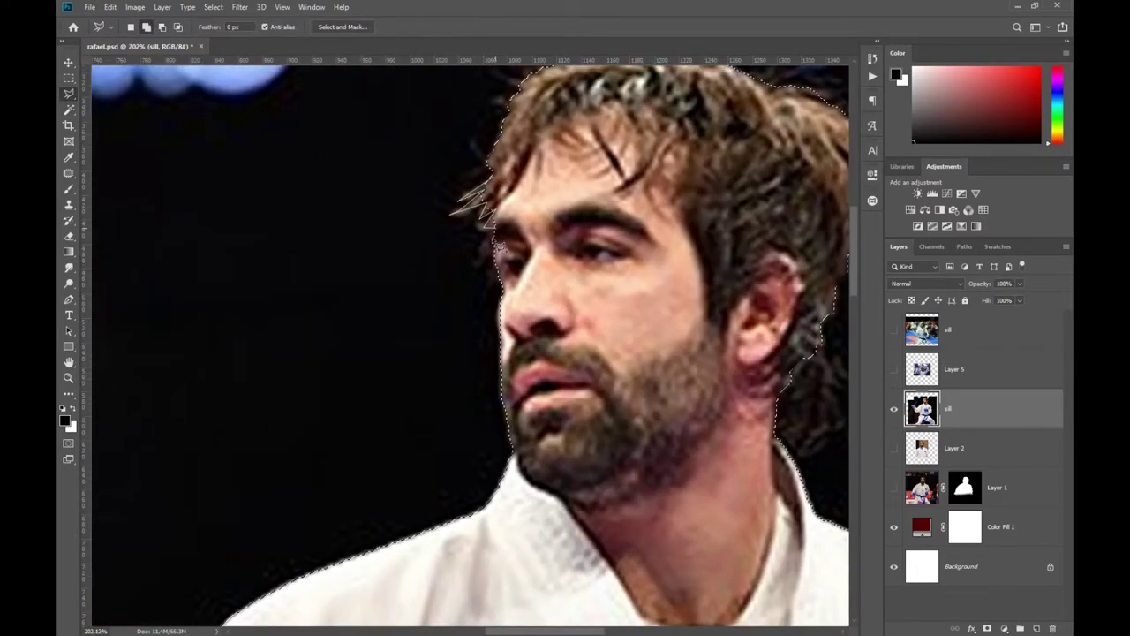
scroll(521, 285, "right", 5)
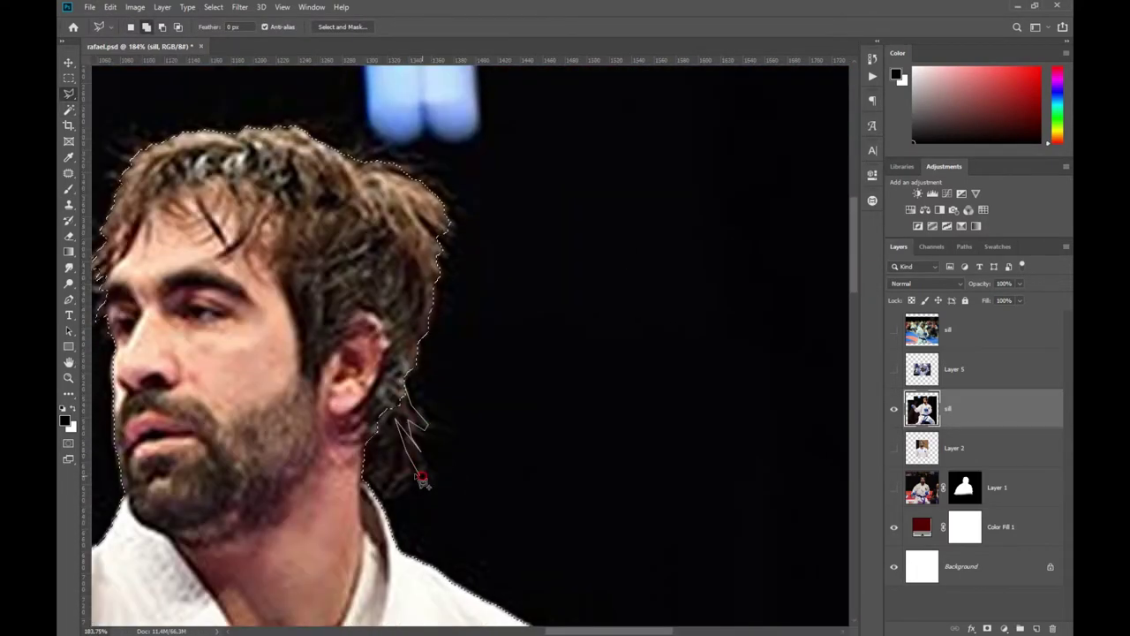
scroll(398, 408, "down", 3)
scroll(441, 406, "down", 3)
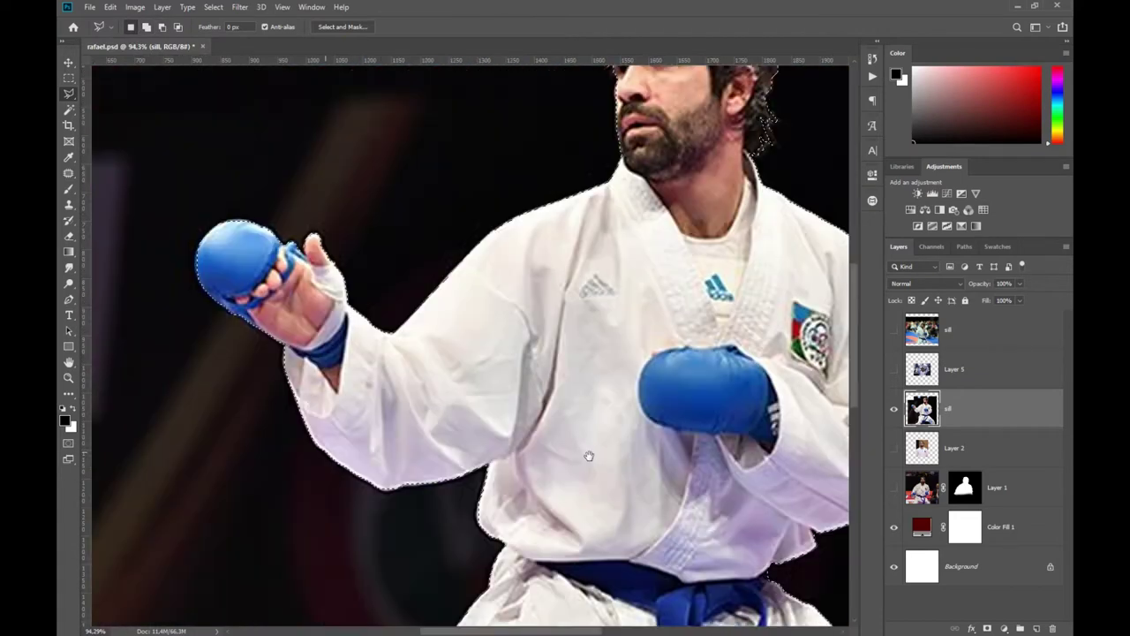
scroll(494, 406, "down", 2)
scroll(560, 405, "down", 3)
key("w")
scroll(559, 405, "up", 1)
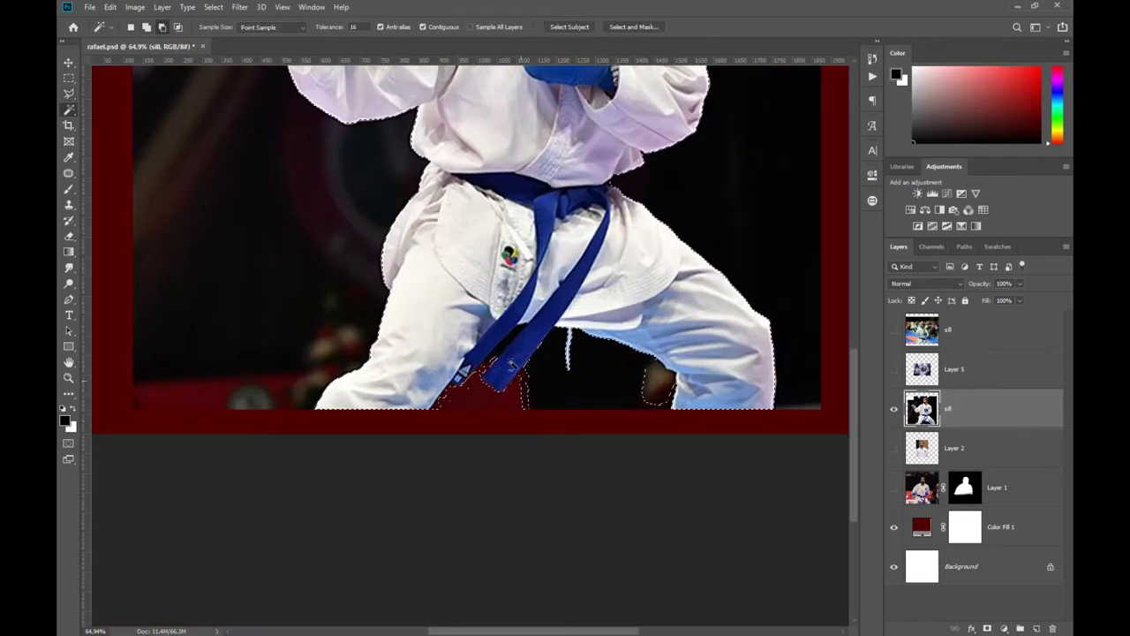
key("l")
scroll(682, 381, "up", 2)
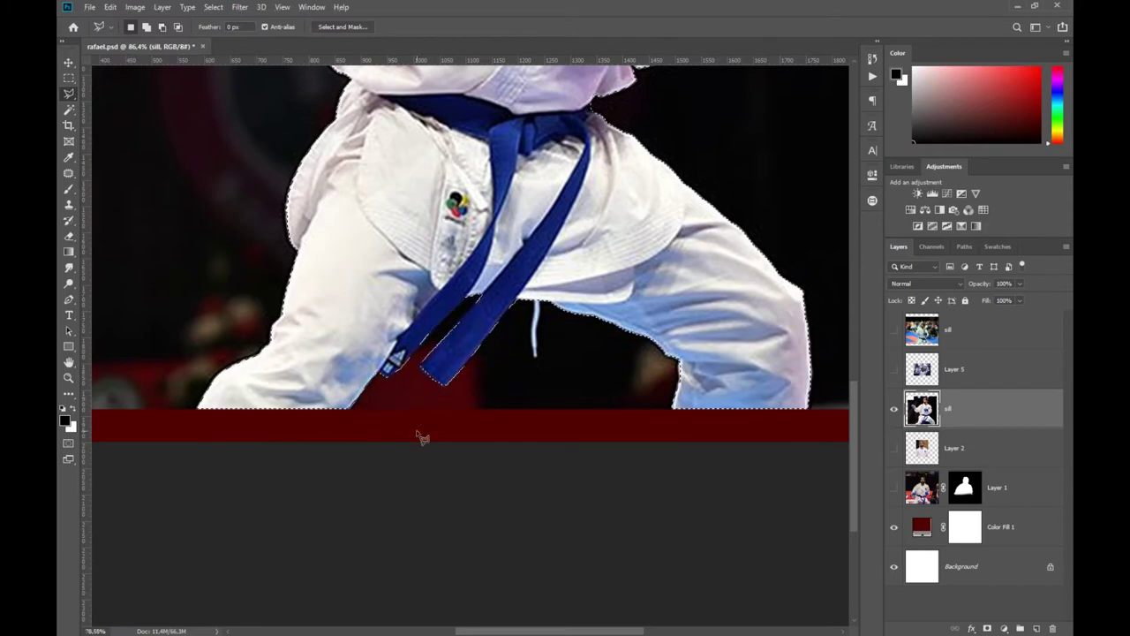
scroll(422, 438, "down", 3)
- Mask the photo to the traced fighter and refine the edges with Select and Mask
left_click(987, 628)
right_click(965, 408)
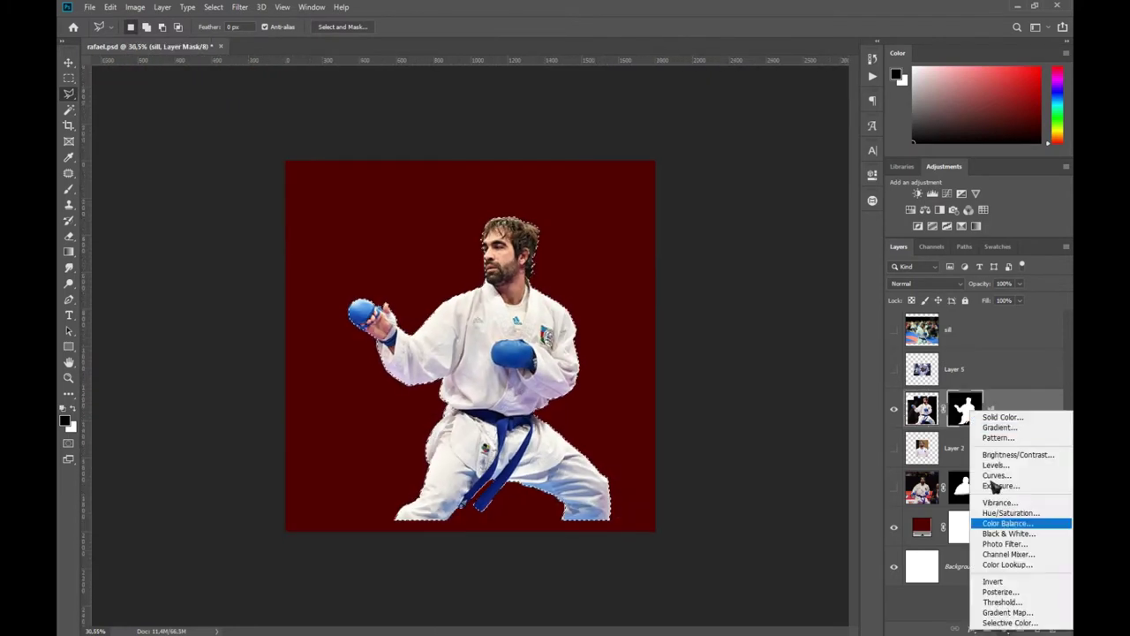
left_click(1006, 522)
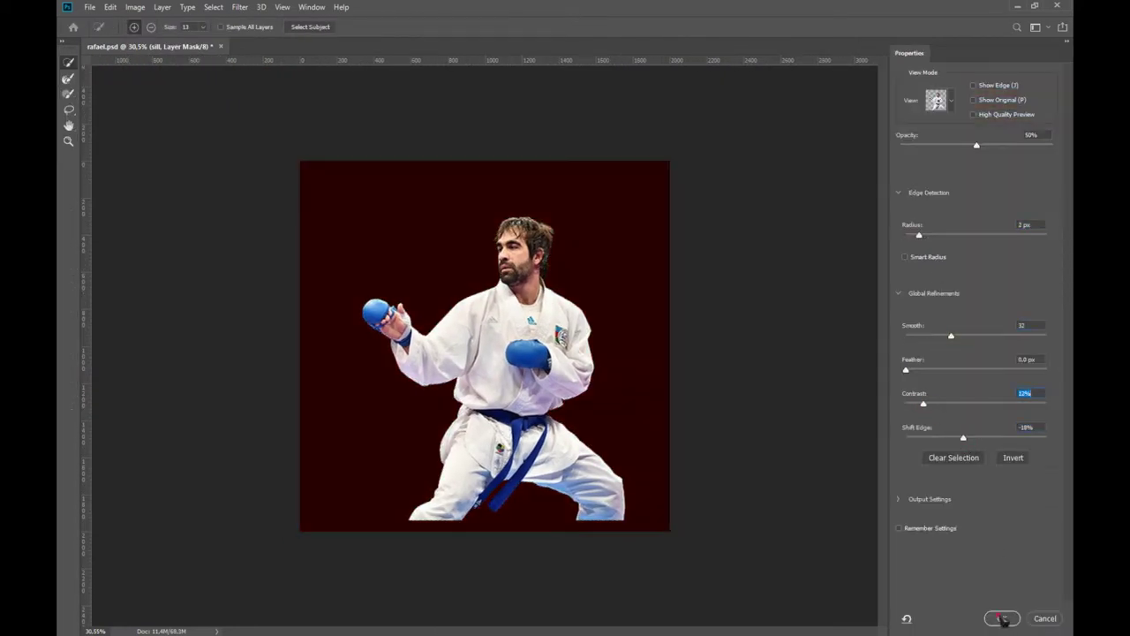
left_click(1003, 618)
- Create a black Solid Color silhouette, shrink it to lower centre, and add a new layer
left_click(1005, 627)
left_click(998, 417)
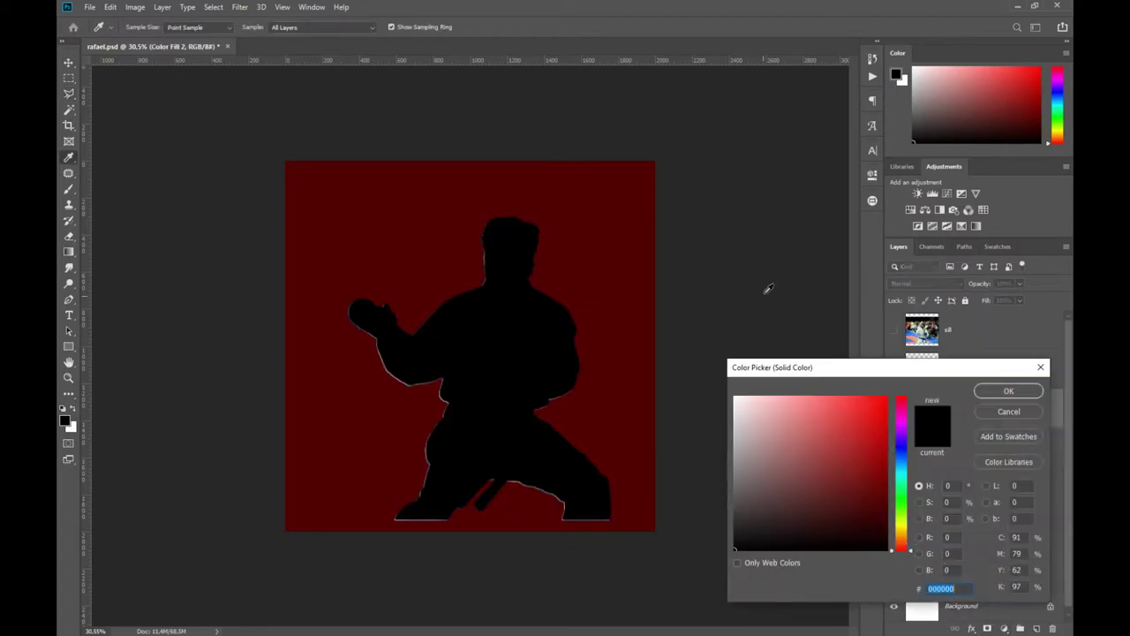
left_click(988, 394)
key("ctrl+t")
left_click_drag(611, 521, 506, 464)
key("Return")
key("ctrl+shift+alt+n")
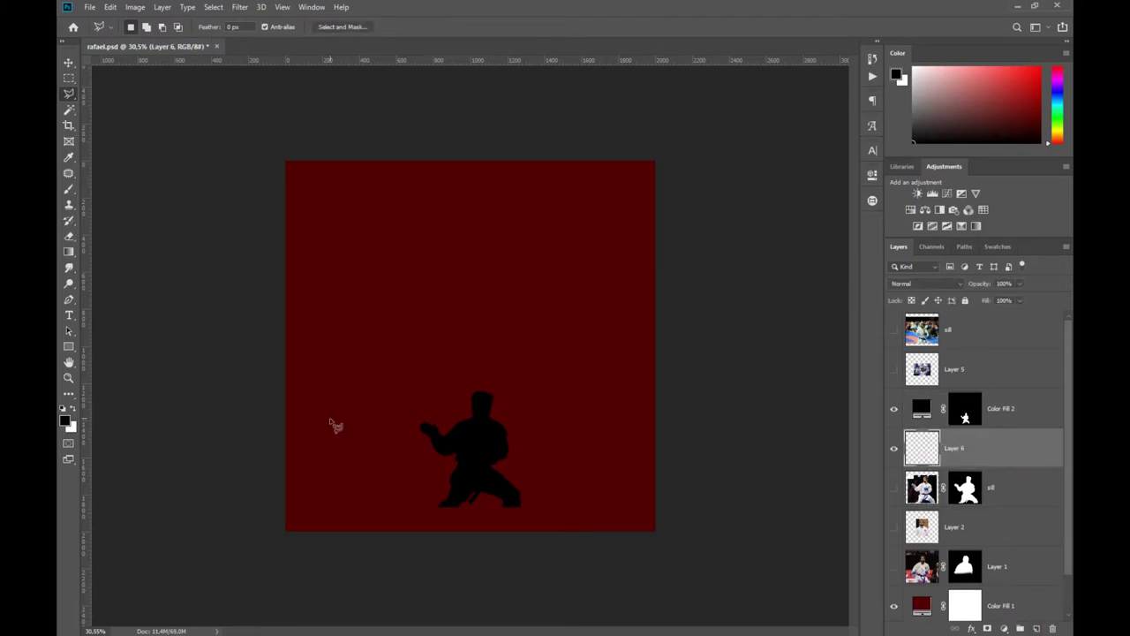
scroll(469, 482, "up", 3)
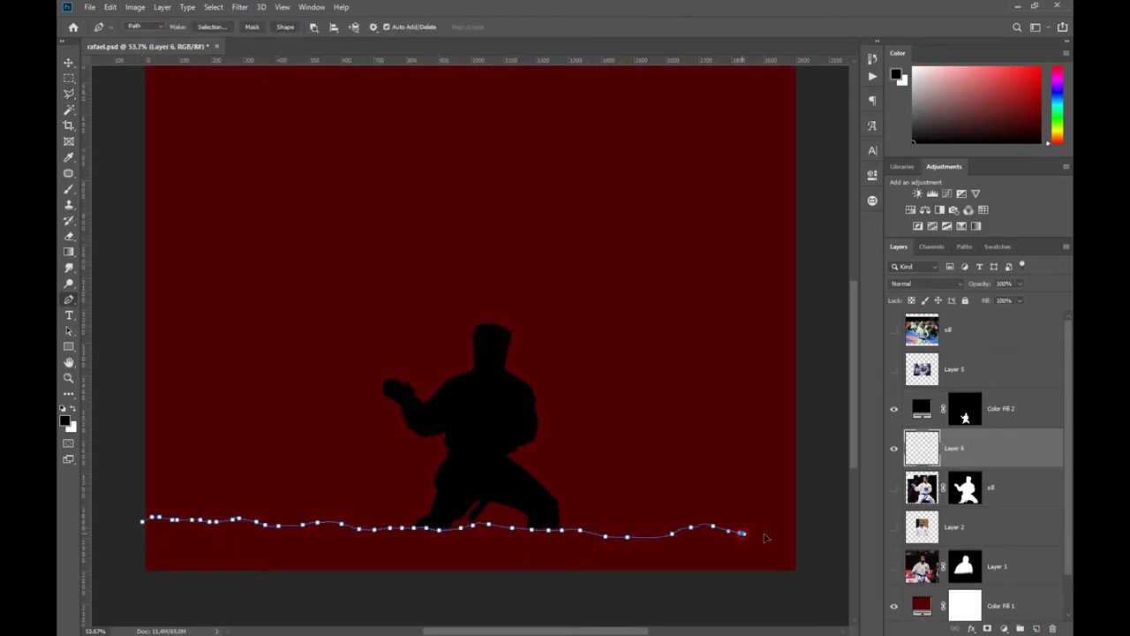
- Close the wavy Pen path along the bottom and turn it into a selection
left_click(144, 526)
right_click(172, 539)
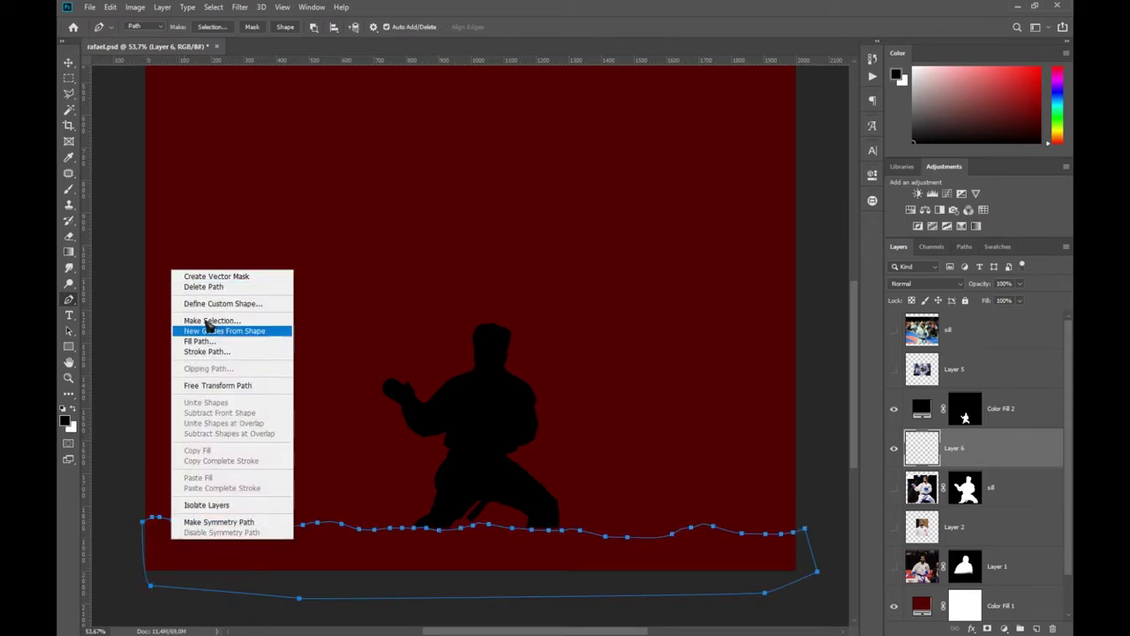
left_click(209, 321)
key("Return")
right_click(408, 281)
key("Escape")
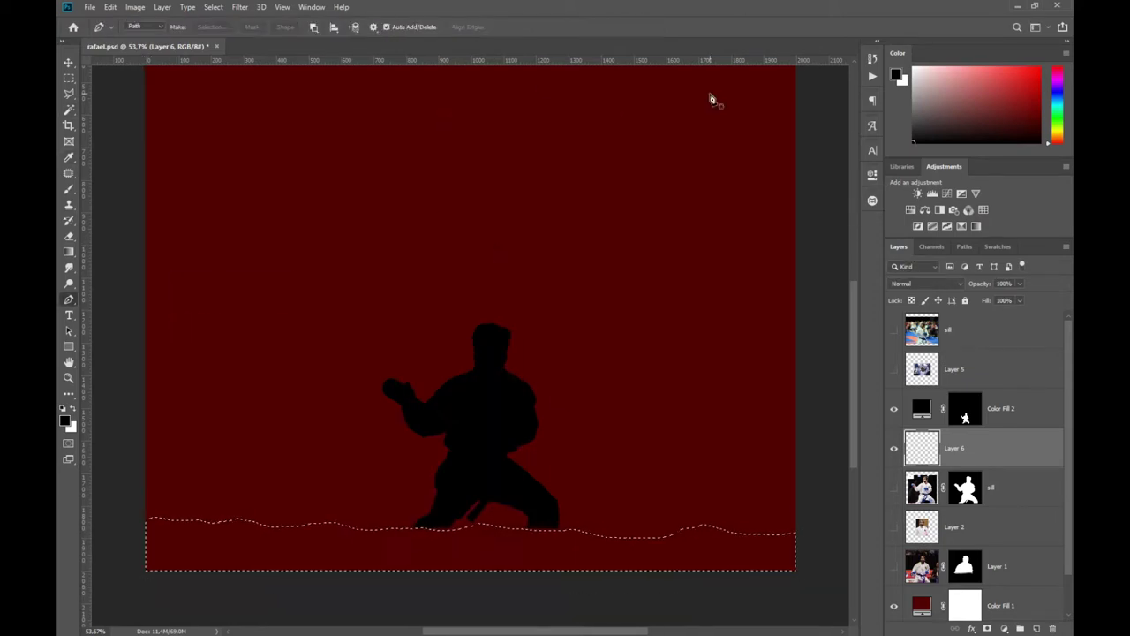
right_click(475, 278)
key("Escape")
- Paint the selection black, widen the strip across the canvas, and show Layer 1 again
key("b")
left_click_drag(106, 547, 391, 568)
key("ctrl+f")
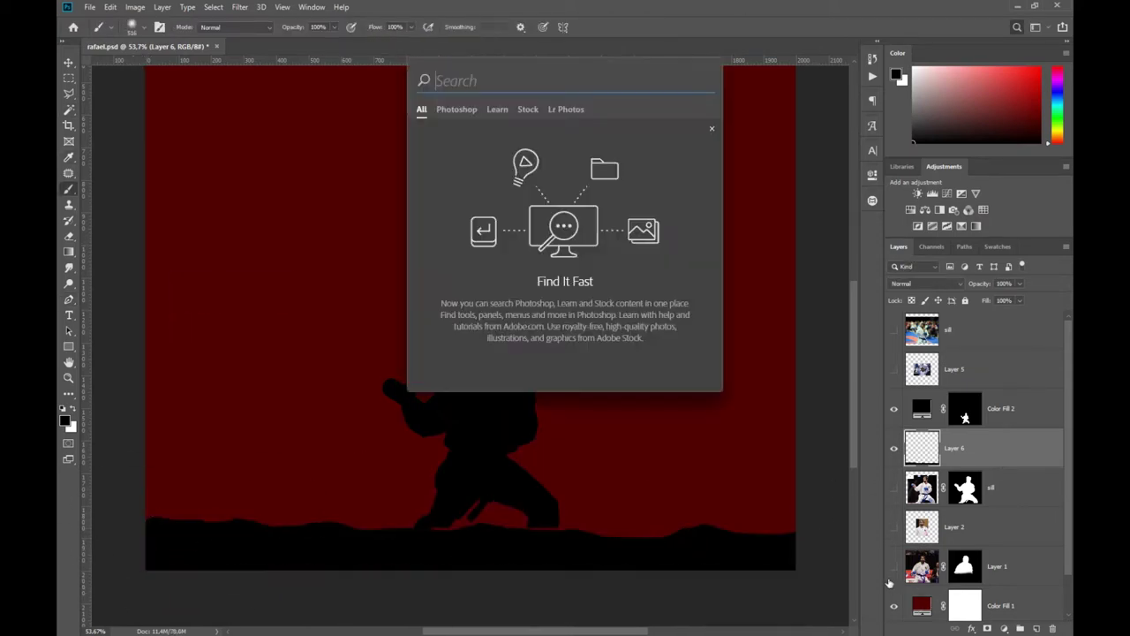
key("Escape")
key("ctrl+t")
left_click_drag(795, 517, 838, 518)
key("Return")
scroll(509, 418, "down", 3)
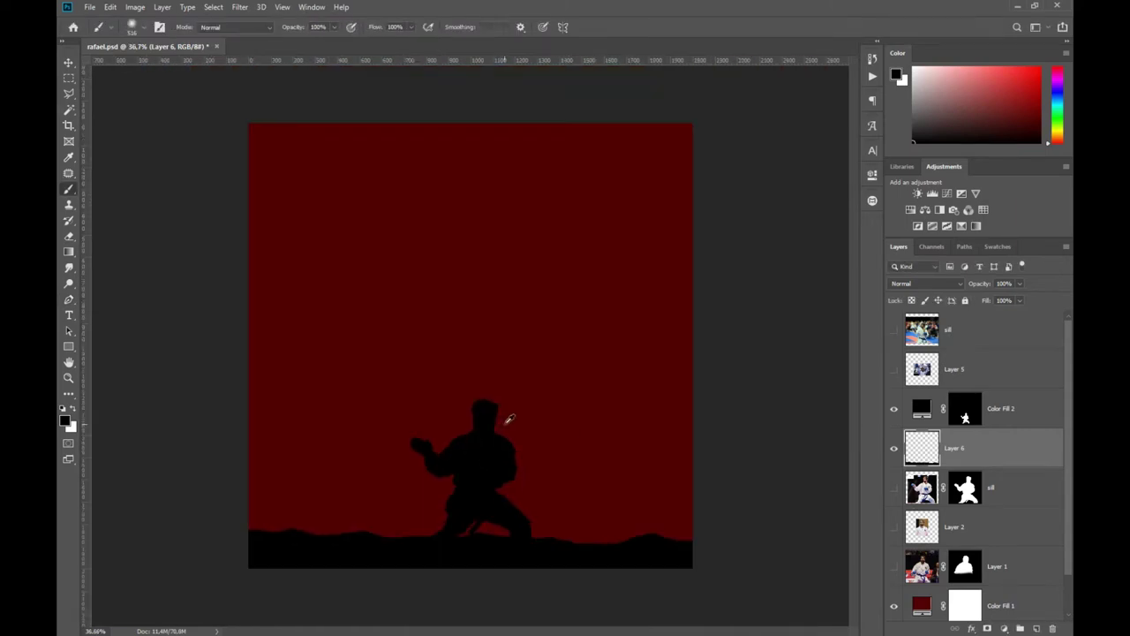
left_click(895, 566)
- Scale the screaming fighter photo (Layer 1) down
scroll(471, 346, "down", 1)
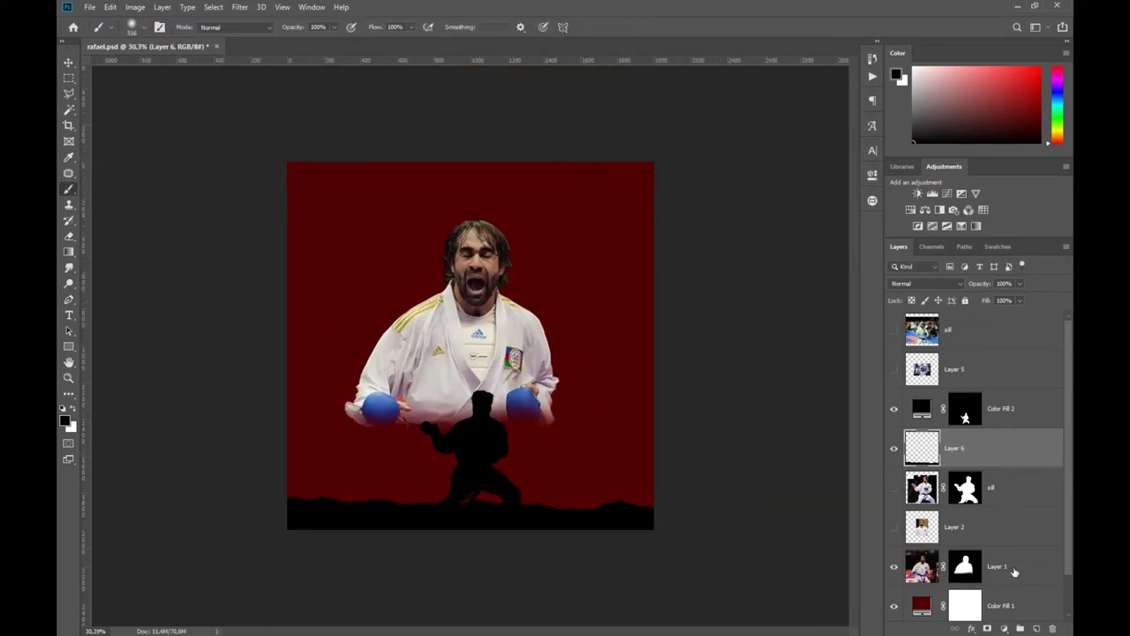
left_click(998, 566)
key("ctrl+t")
left_click_drag(747, 384, 732, 399)
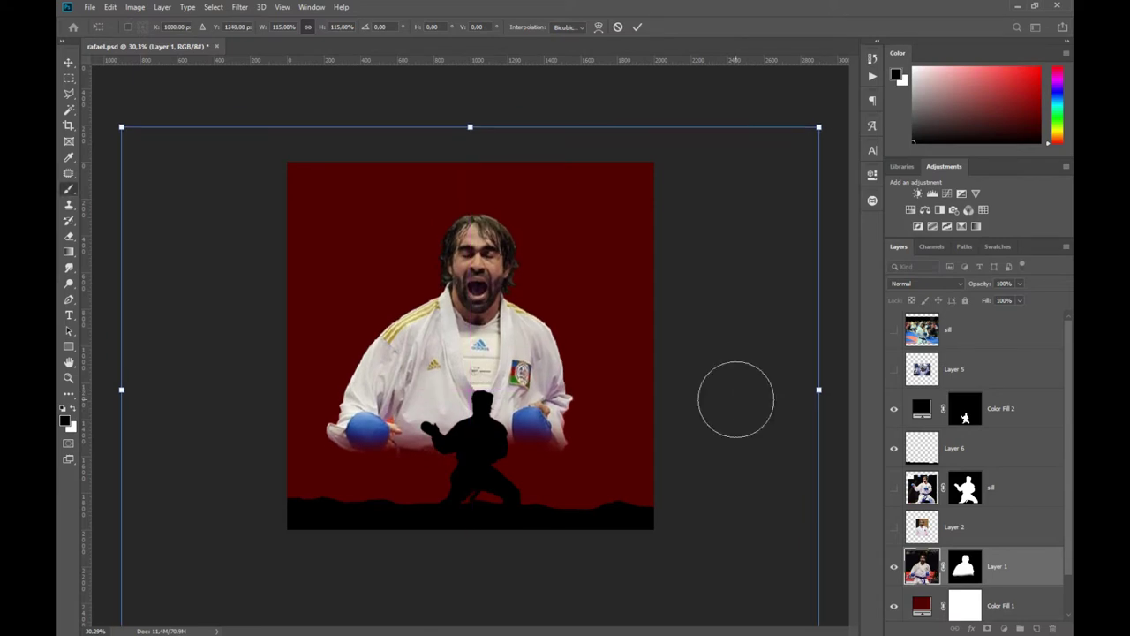
key("Return")
- Nudge the Color Fill 2 silhouette slightly upward
left_click(998, 408)
key("ctrl+t")
left_click_drag(483, 457, 492, 471)
key("Return")
key("b")
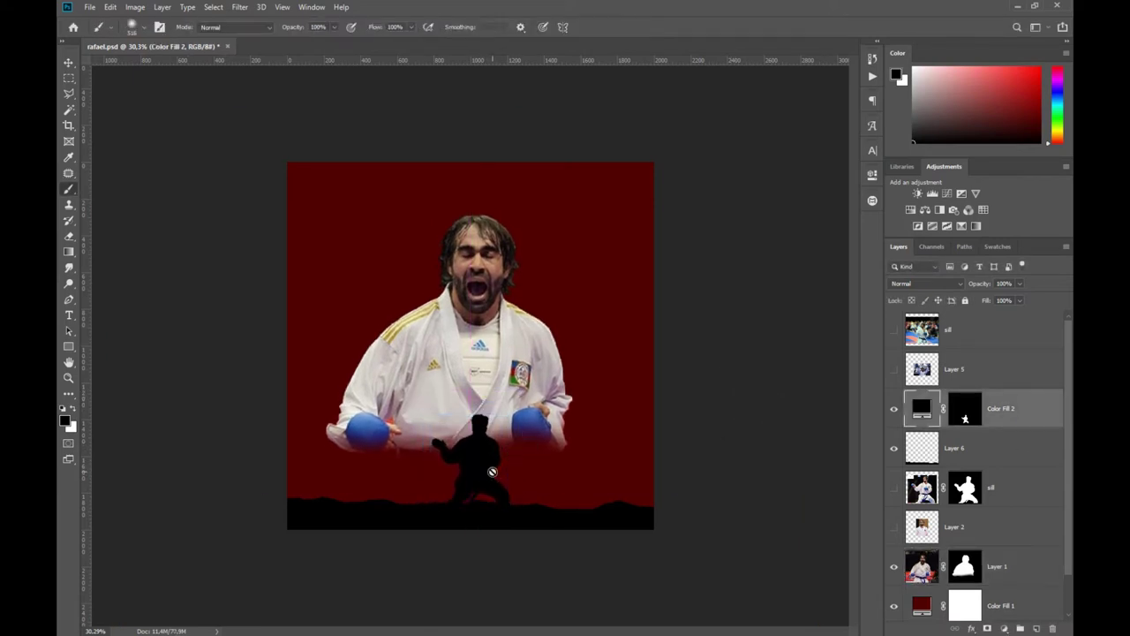
- Clip Hue/Saturation (-57) and a darkening Curves to the photo, then group as Group 1
left_click(998, 566)
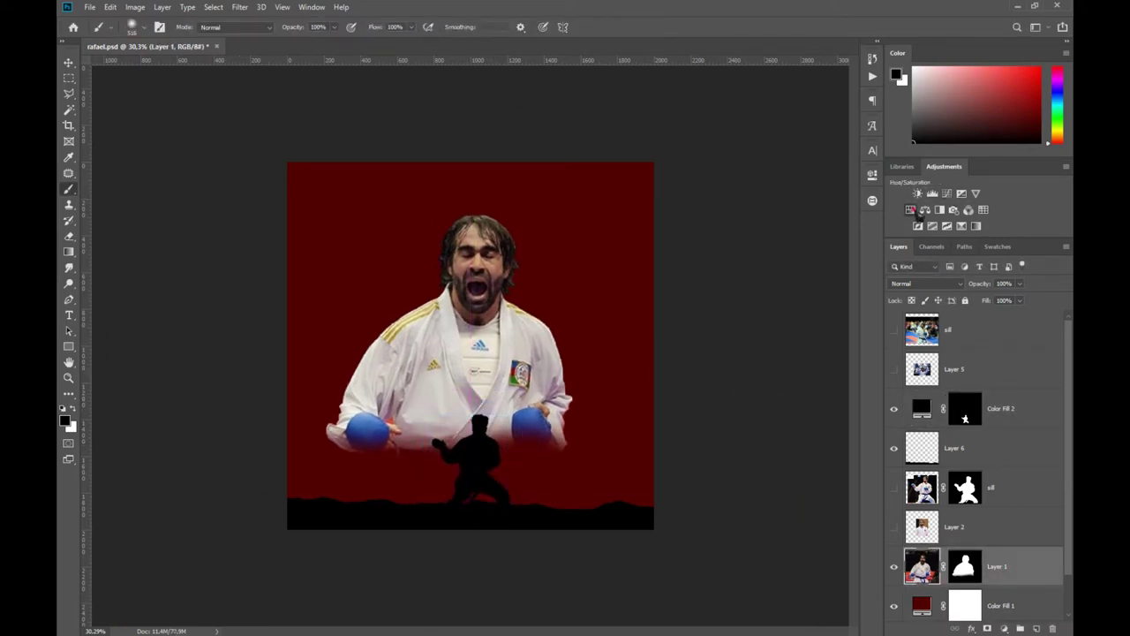
left_click(911, 210)
left_click_drag(769, 280, 730, 282)
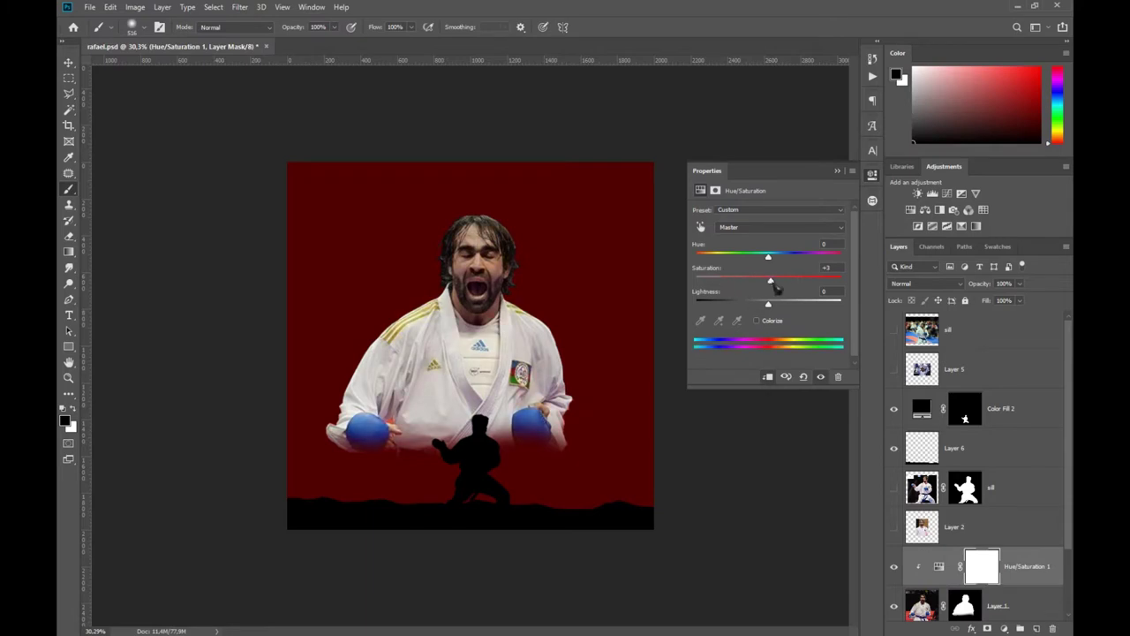
left_click(947, 192)
left_click_drag(783, 296, 784, 306)
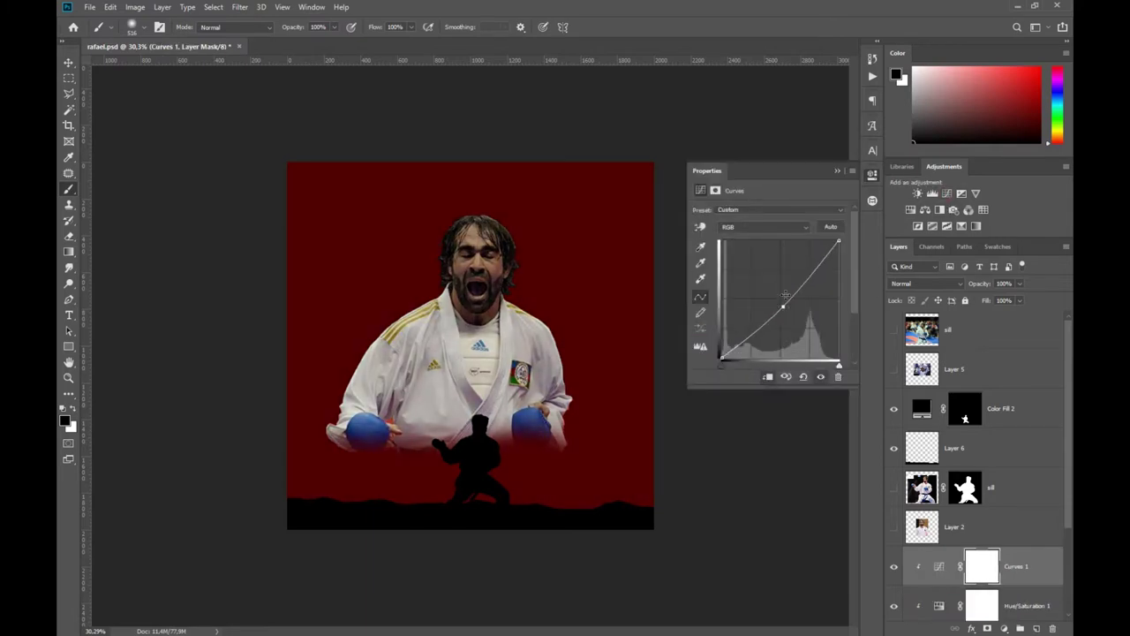
key("ctrl+g")
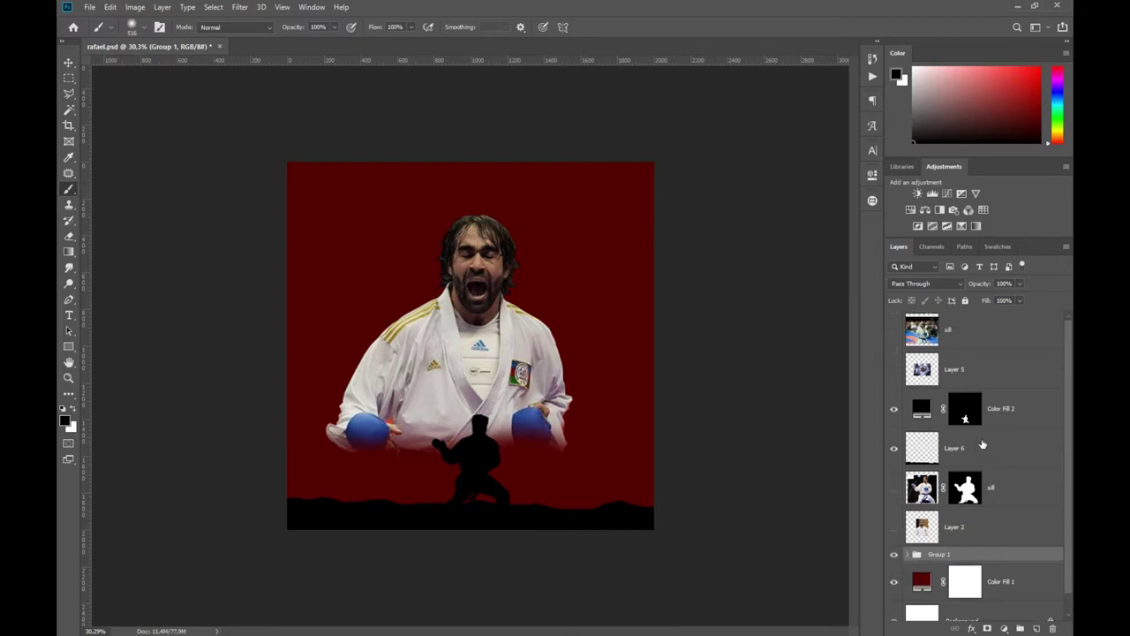
- Group Color Fill 2 with Layer 6, reorder the layers, and rename the group Ground
key("ctrl+g")
key("ctrl+z")
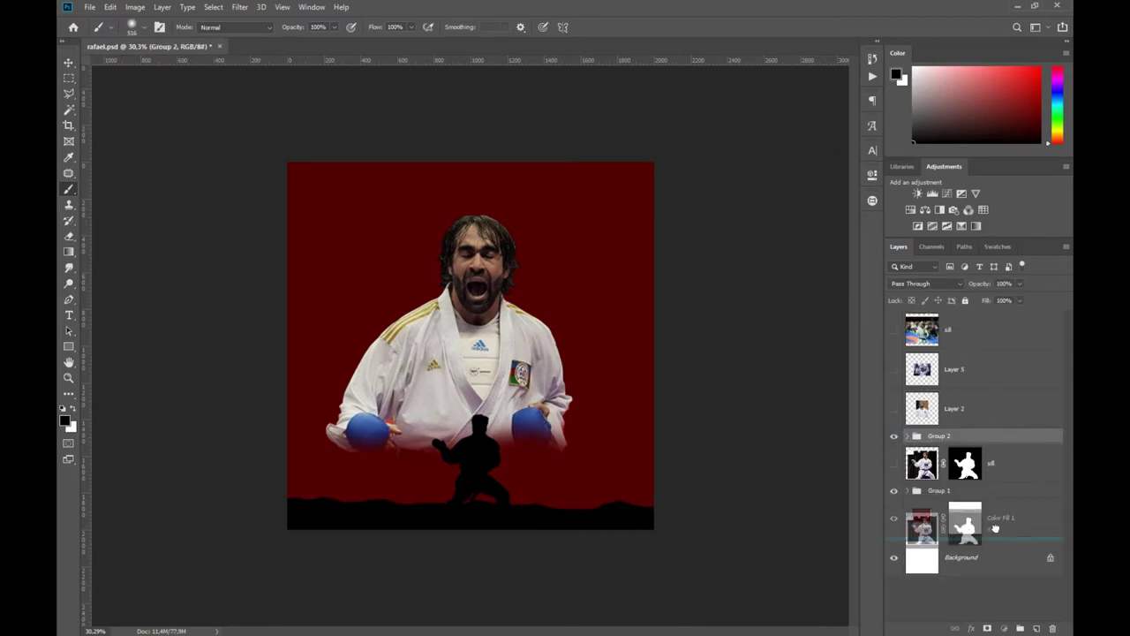
left_click(962, 525)
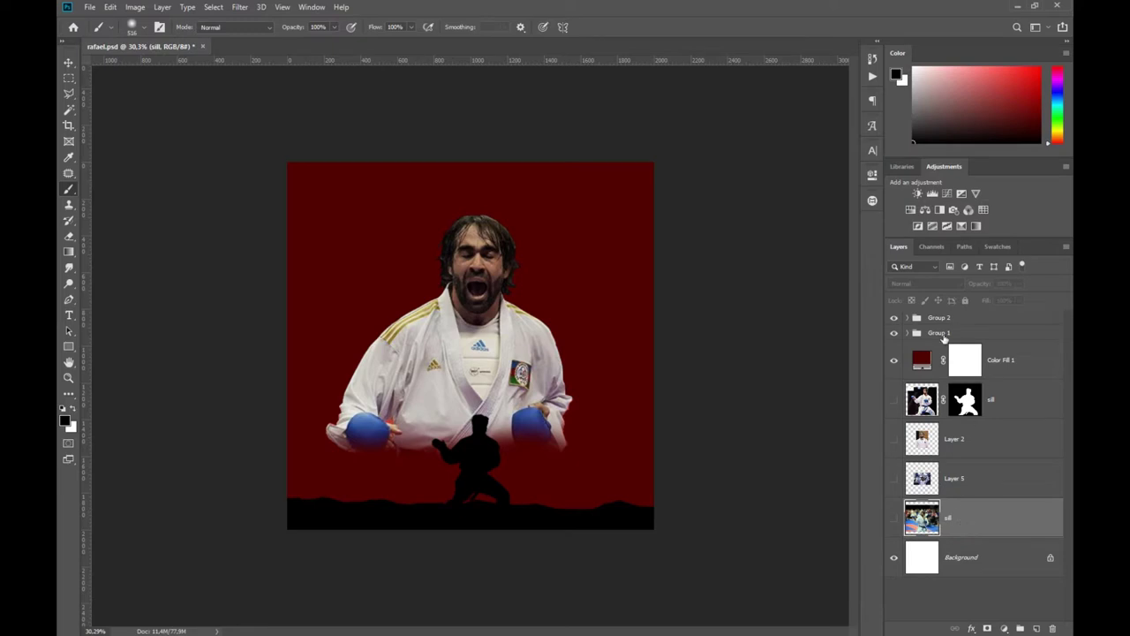
double_click(941, 318)
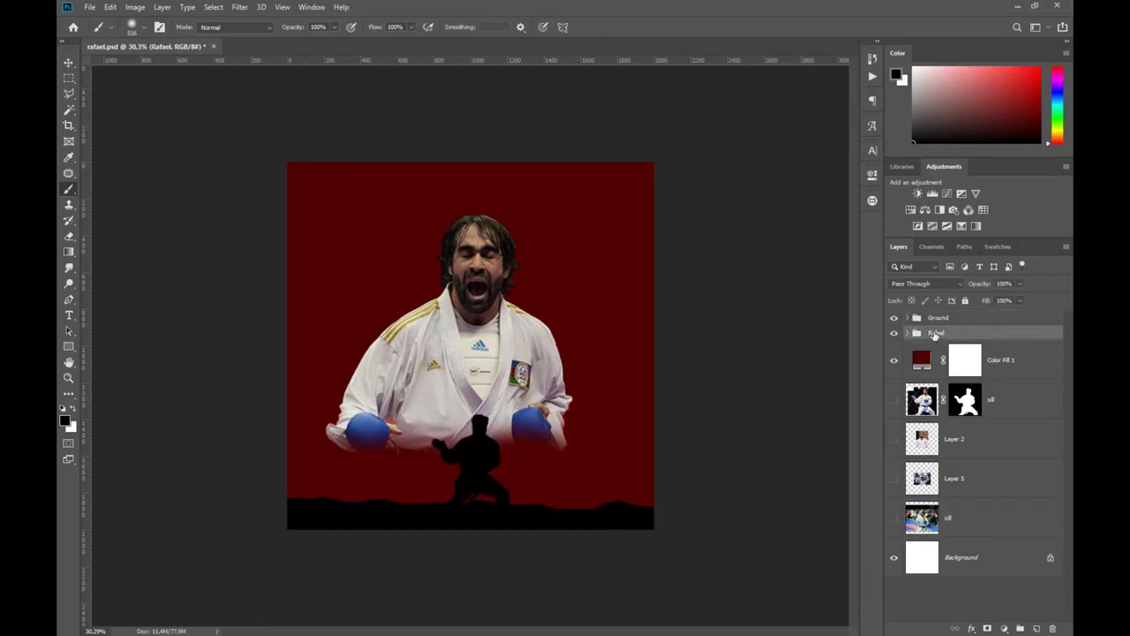
- Add a mask to the Ground group and pick the Powder 8 brush for particle strokes
right_click(477, 334)
scroll(592, 504, "down", 3)
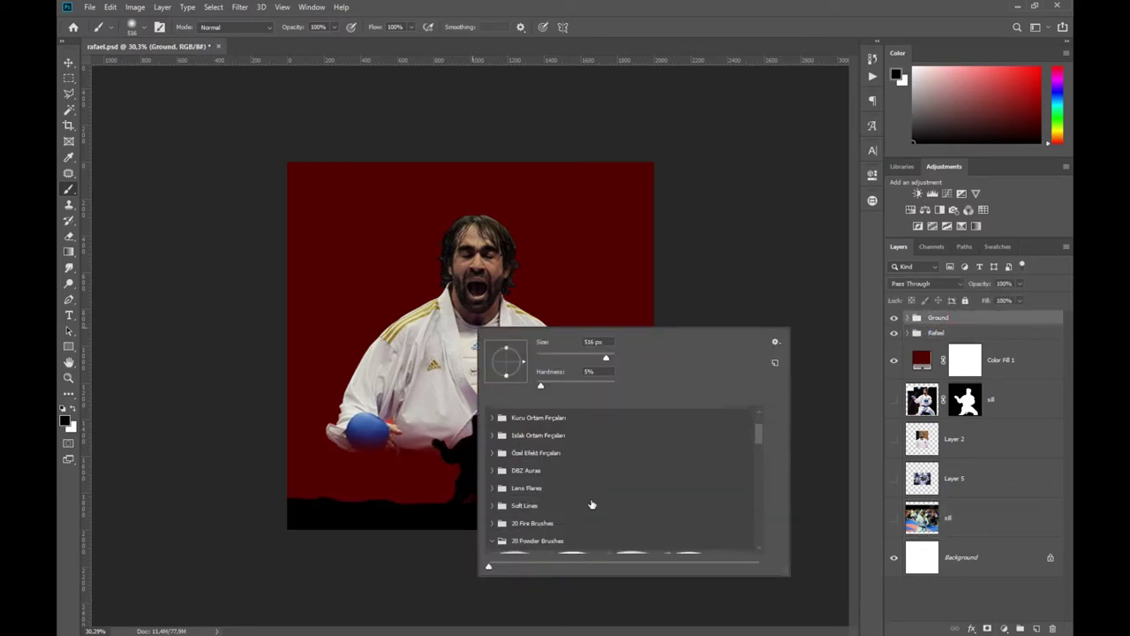
scroll(593, 504, "down", 3)
left_click(987, 628)
right_click(516, 463, "alt")
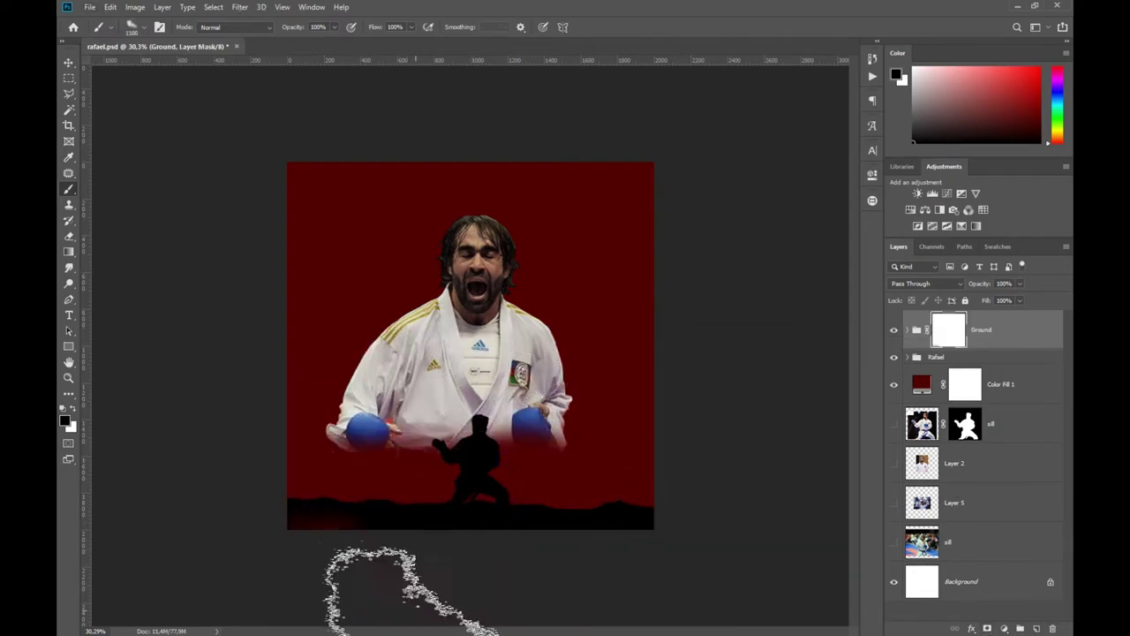
right_click(480, 565)
right_click(589, 574)
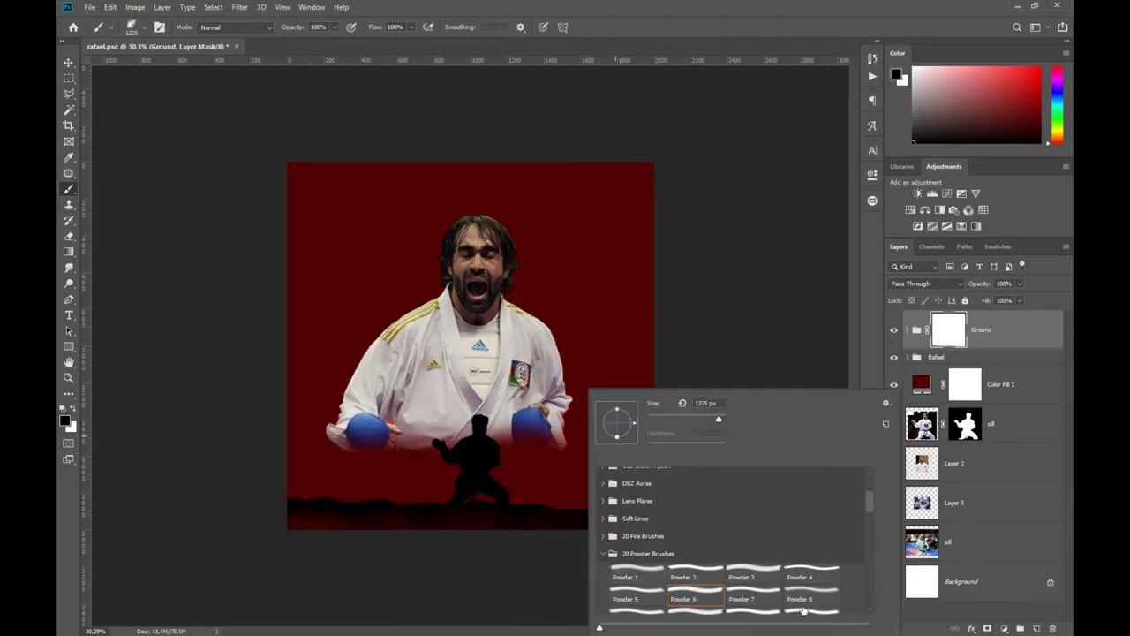
double_click(803, 610)
scroll(623, 281, "up", 5)
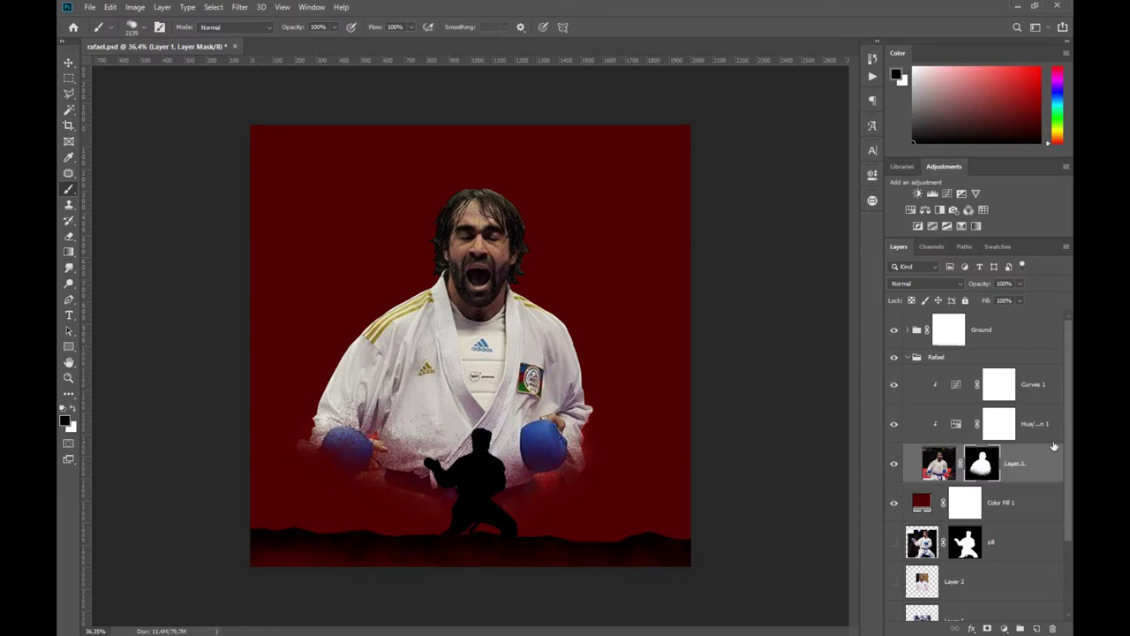
- Add a new layer and test a white lens flare brush, then undo it
left_click(907, 357)
left_click(1037, 628)
right_click(437, 232)
scroll(449, 349, "up", 2)
left_click(451, 347)
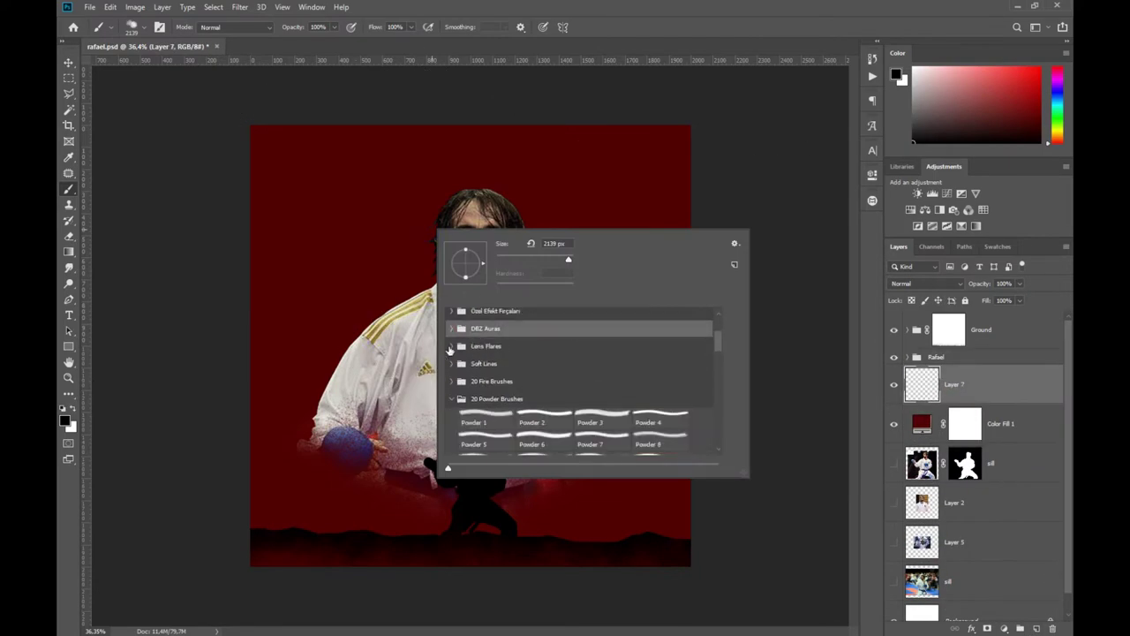
left_click(477, 380)
key("Return")
key("x")
left_click(385, 312)
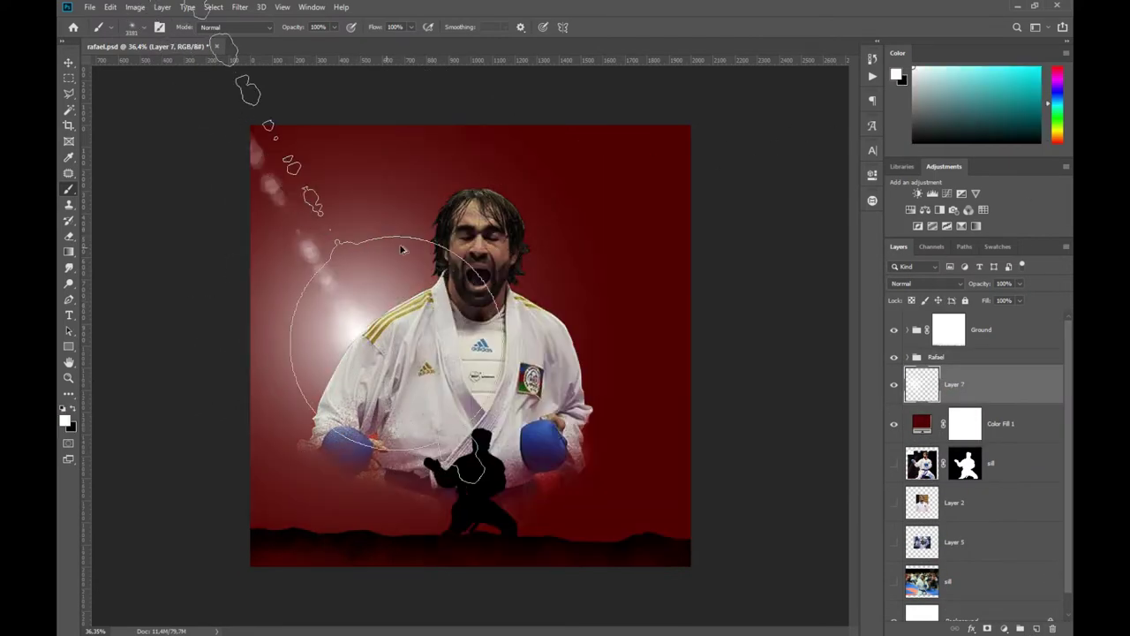
key("ctrl+z")
- Browse fire, lightning and Sunshine brushes, choose a fog brush, and select Ground
right_click(448, 256)
scroll(583, 415, "up", 2)
double_click(672, 467)
right_click(492, 300)
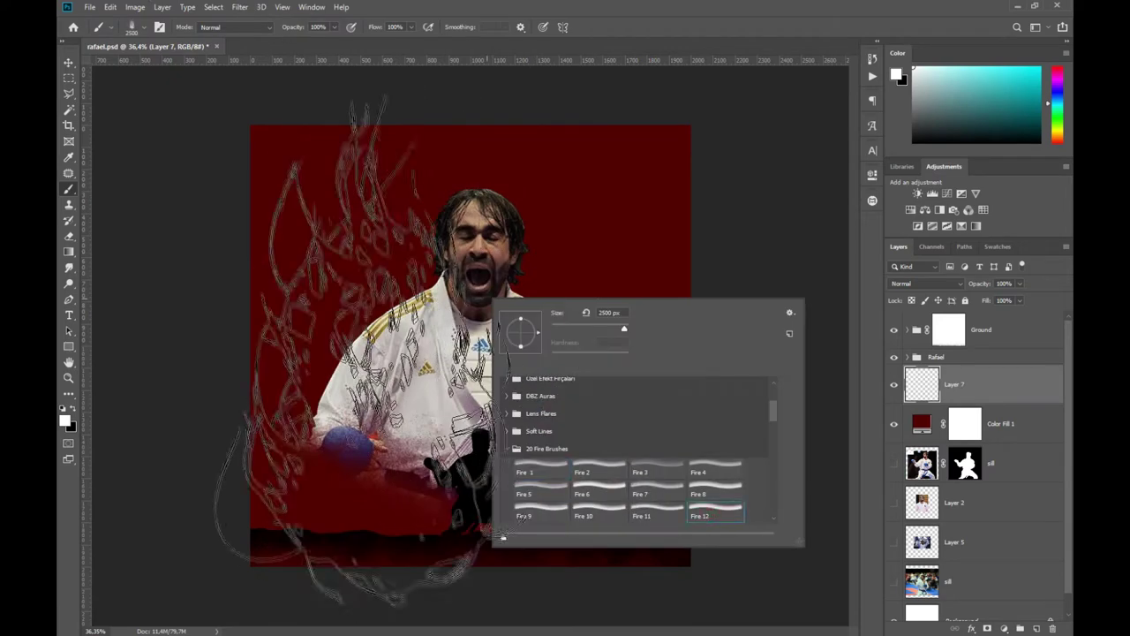
right_click(565, 330)
scroll(587, 494, "down", 3)
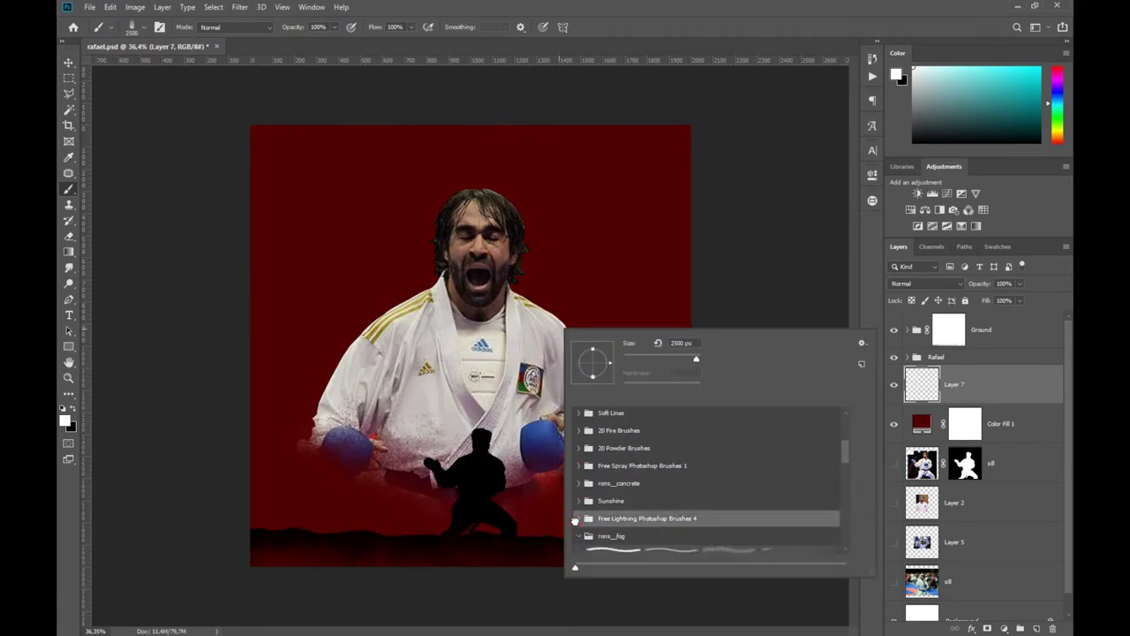
left_click(575, 520)
left_click(579, 500)
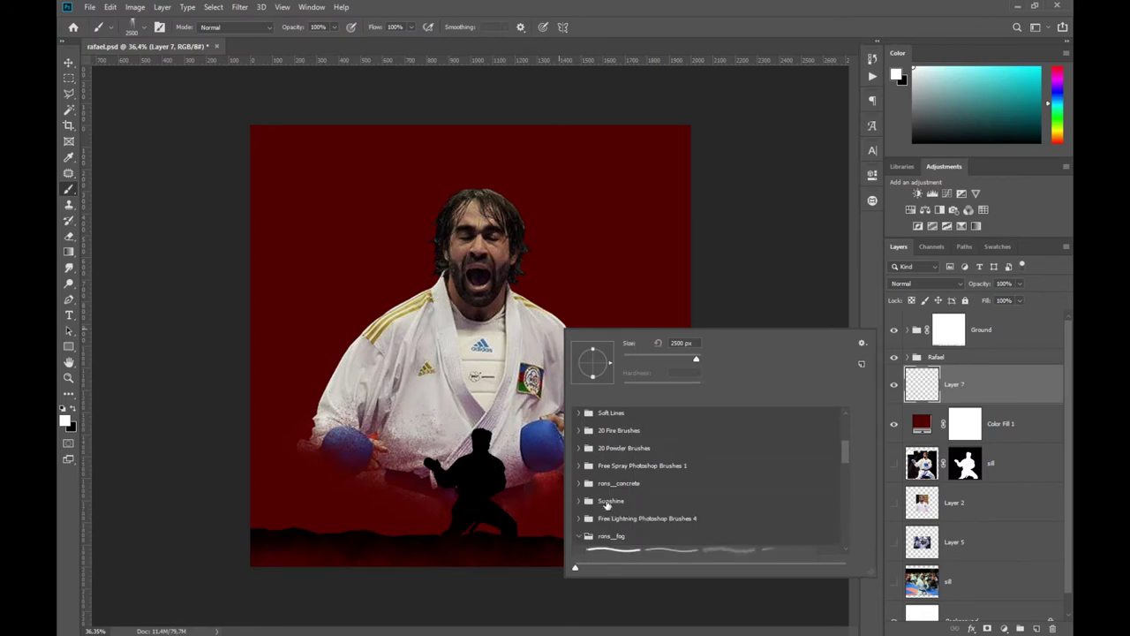
scroll(606, 504, "down", 1)
left_click(613, 528)
left_click(992, 328)
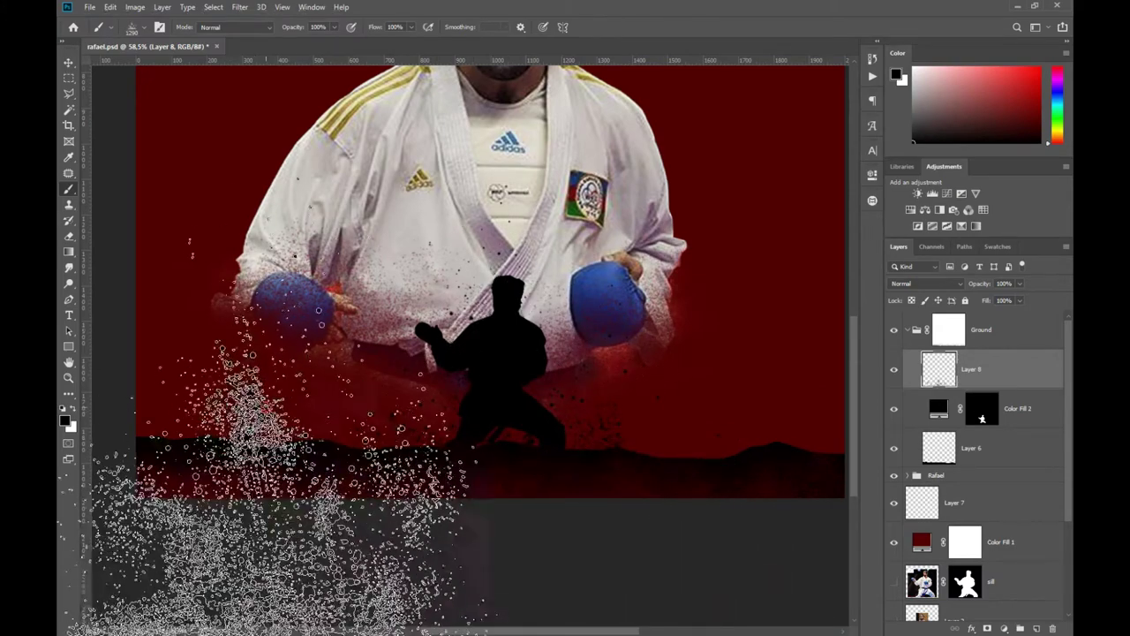
- Apply a -86°, 6-pixel Motion Blur to the Layer 8 dust particles
right_click(589, 390)
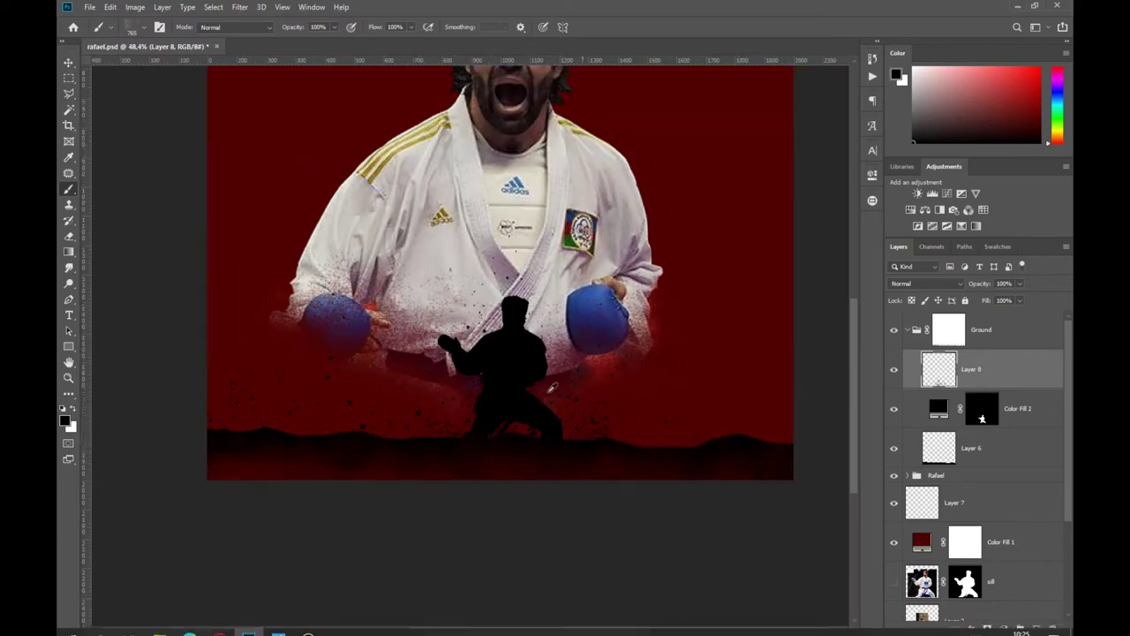
left_click(240, 7)
left_click(416, 220)
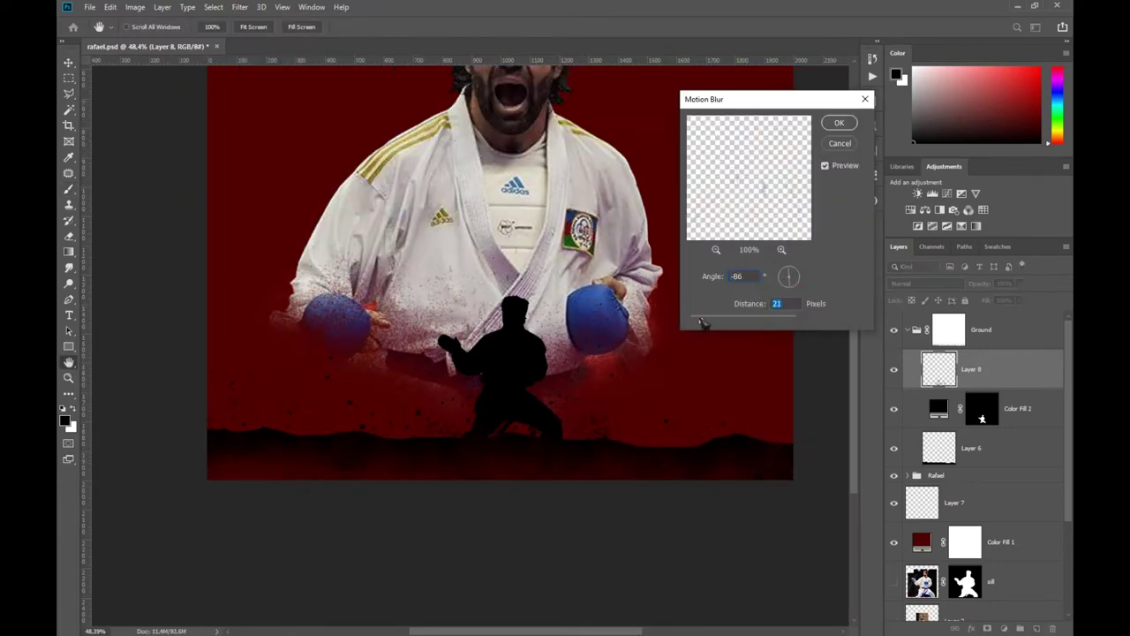
left_click_drag(702, 322, 694, 320)
left_click(839, 124)
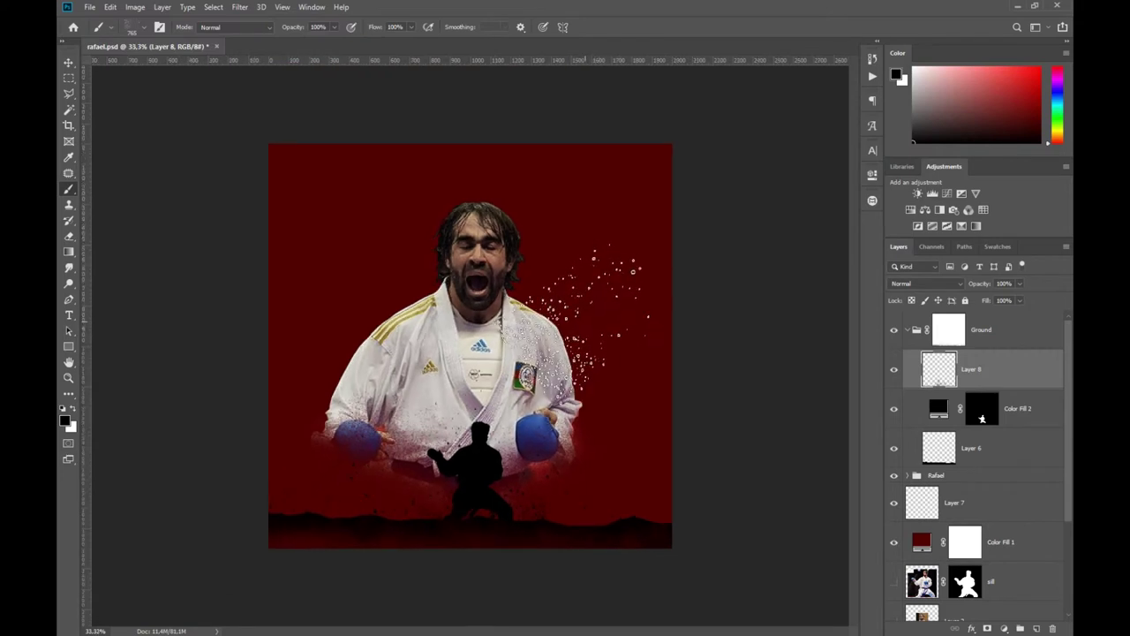
- Collapse the Ground group and open the rons cracks II brush folder in the picker
left_click(908, 330)
left_click(954, 385)
right_click(371, 265)
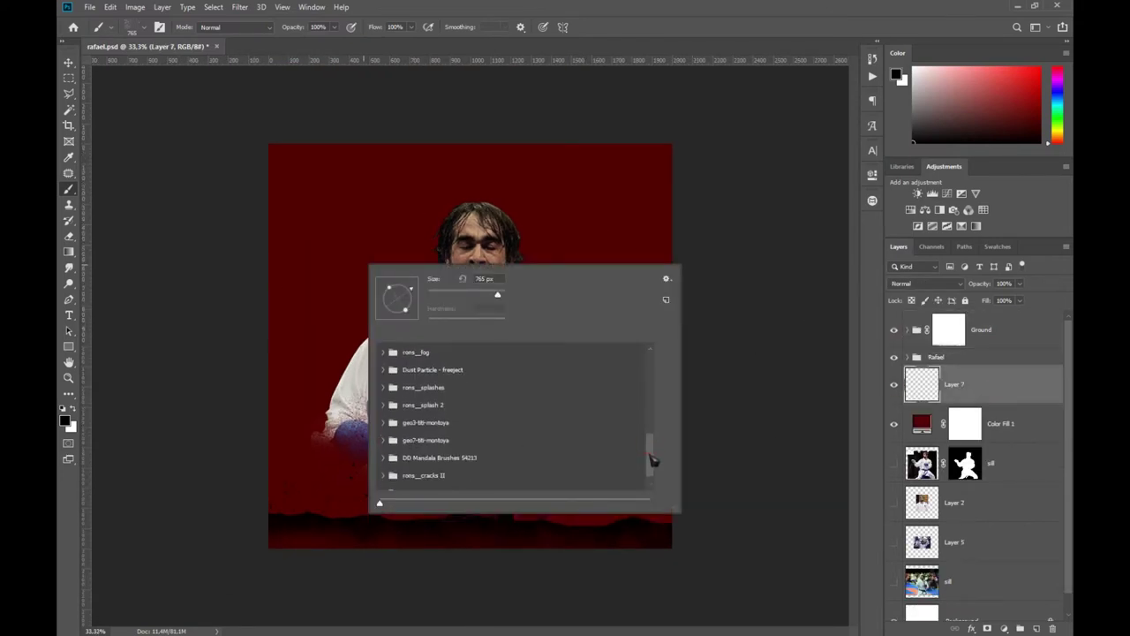
left_click_drag(651, 459, 655, 465)
left_click(382, 464)
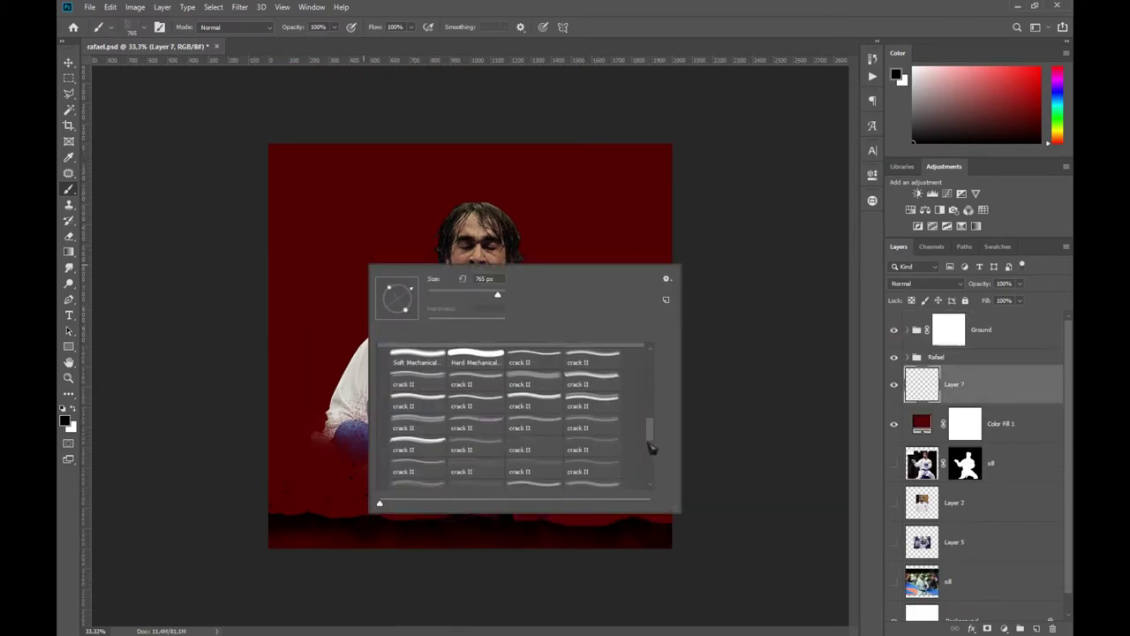
- Target the Ground group's mask and choose a crack brush from rons cracks II
left_click(949, 329)
scroll(492, 517, "up", 2)
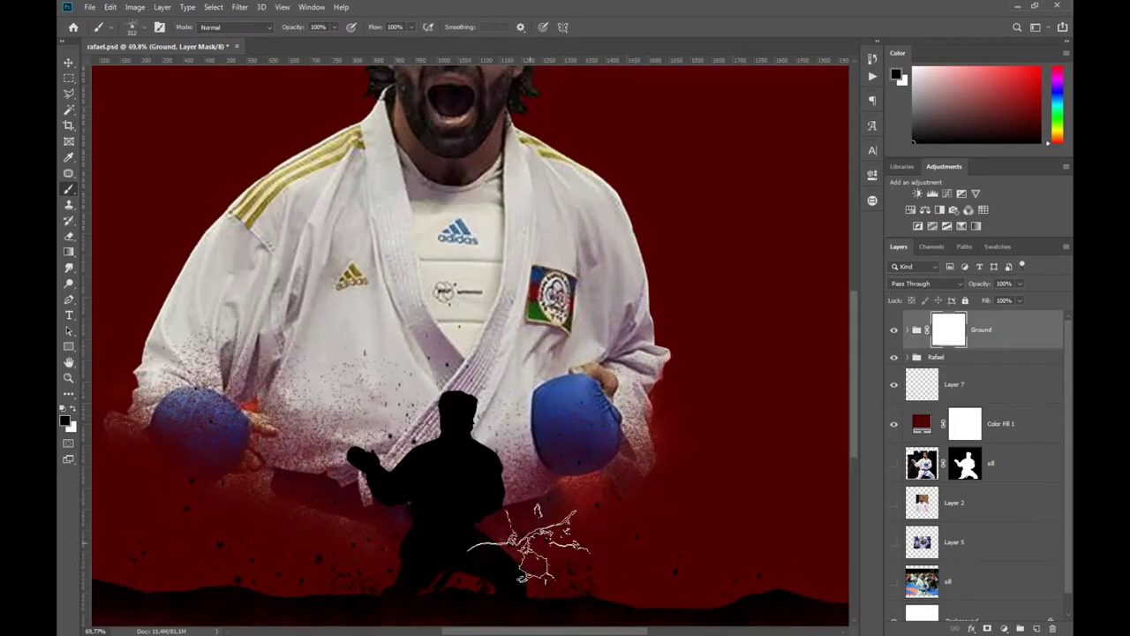
right_click(566, 280)
double_click(783, 437)
right_click(315, 354)
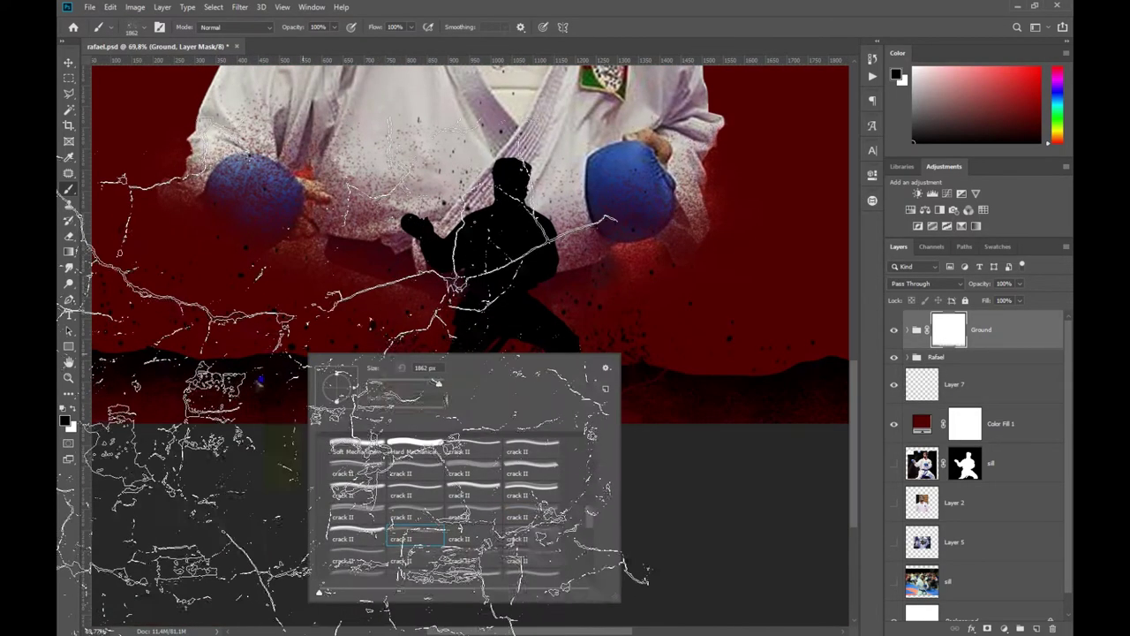
key("Escape")
- Switch to a smaller crack brush for painting cracks over the silhouette
scroll(600, 442, "down", 1)
right_click(618, 318)
key("Escape")
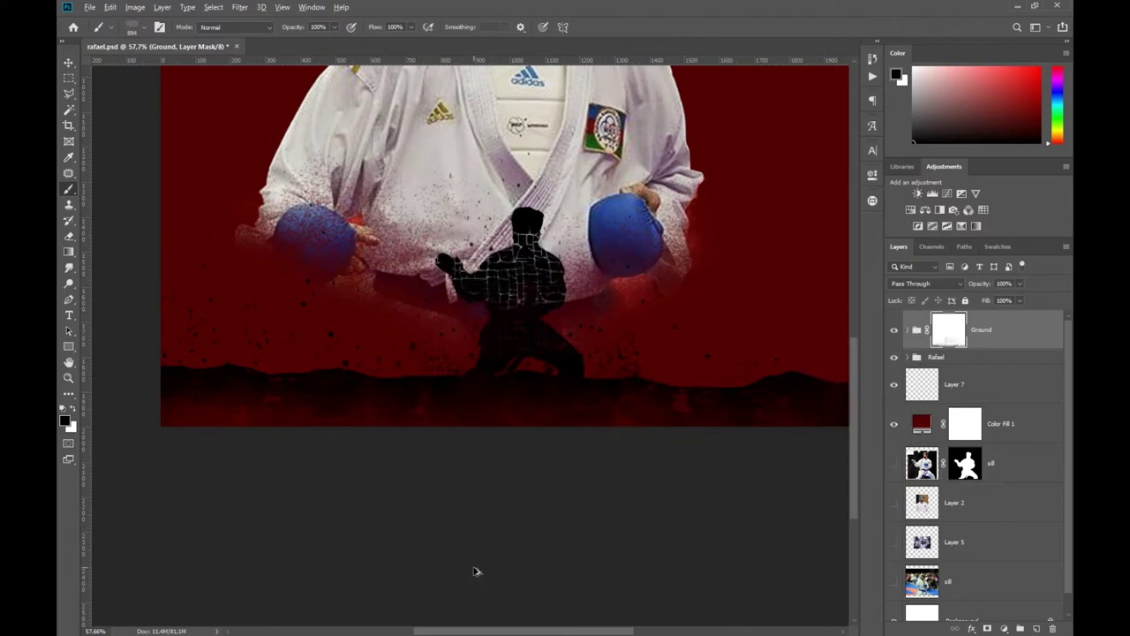
right_click(523, 390)
double_click(722, 575)
scroll(620, 476, "down", 2)
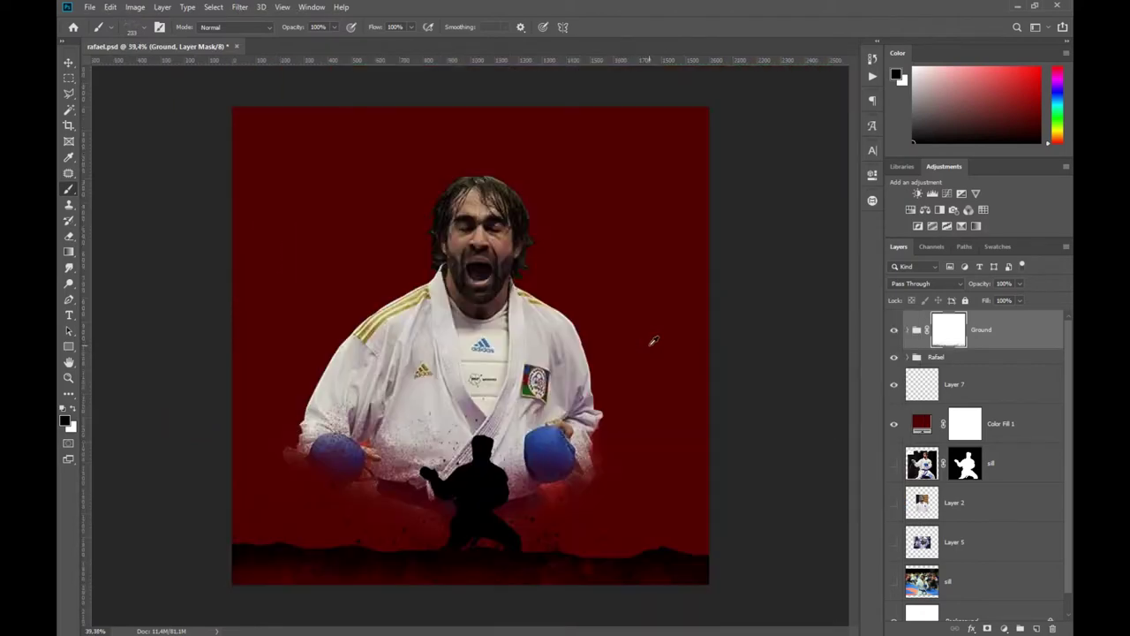
scroll(651, 336, "down", 1)
scroll(653, 340, "down", 1)
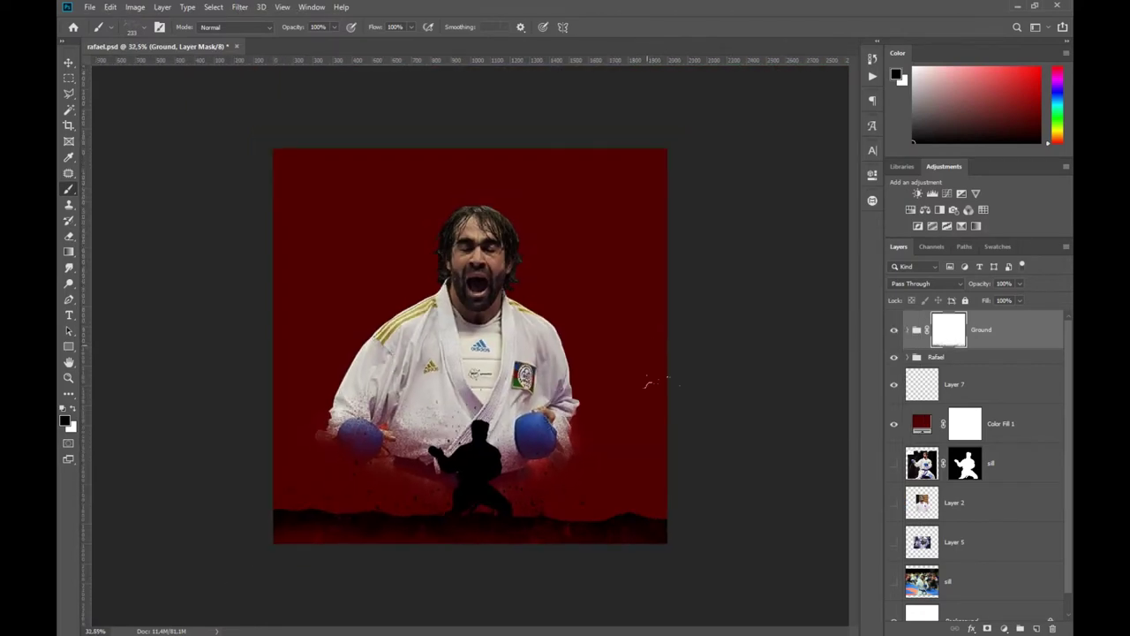
- Choose a soft round brush with white as the paint colour
left_click(978, 390)
right_click(494, 284)
scroll(777, 479, "up", 5)
scroll(777, 485, "up", 3)
double_click(574, 389)
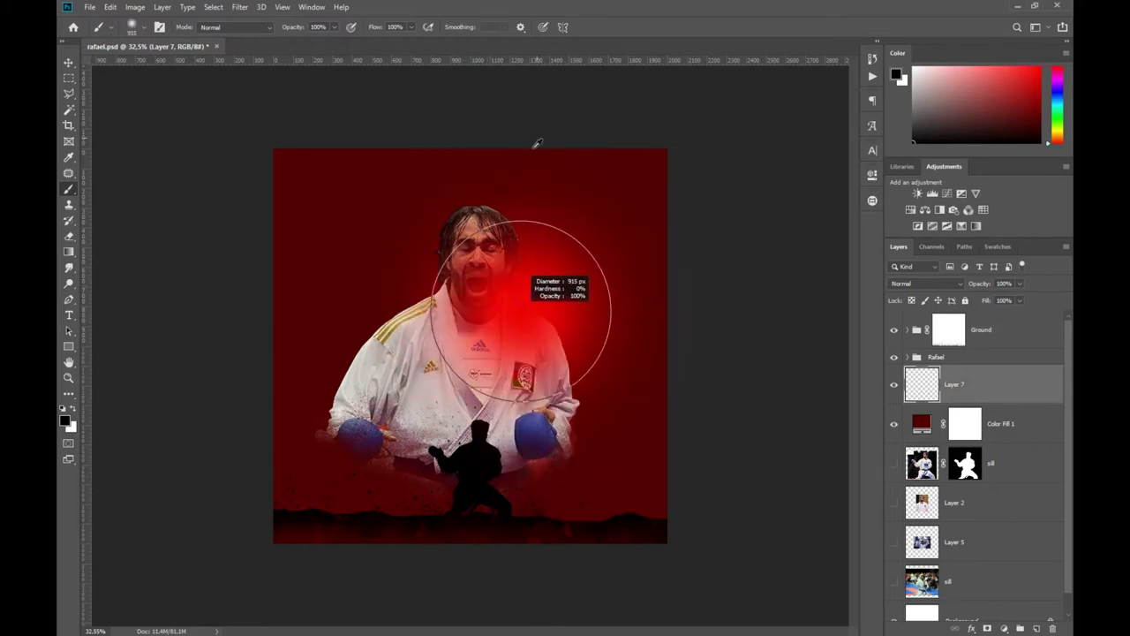
key("x")
- Enlarge the Rafael fighter group to about 106%
left_click(960, 358)
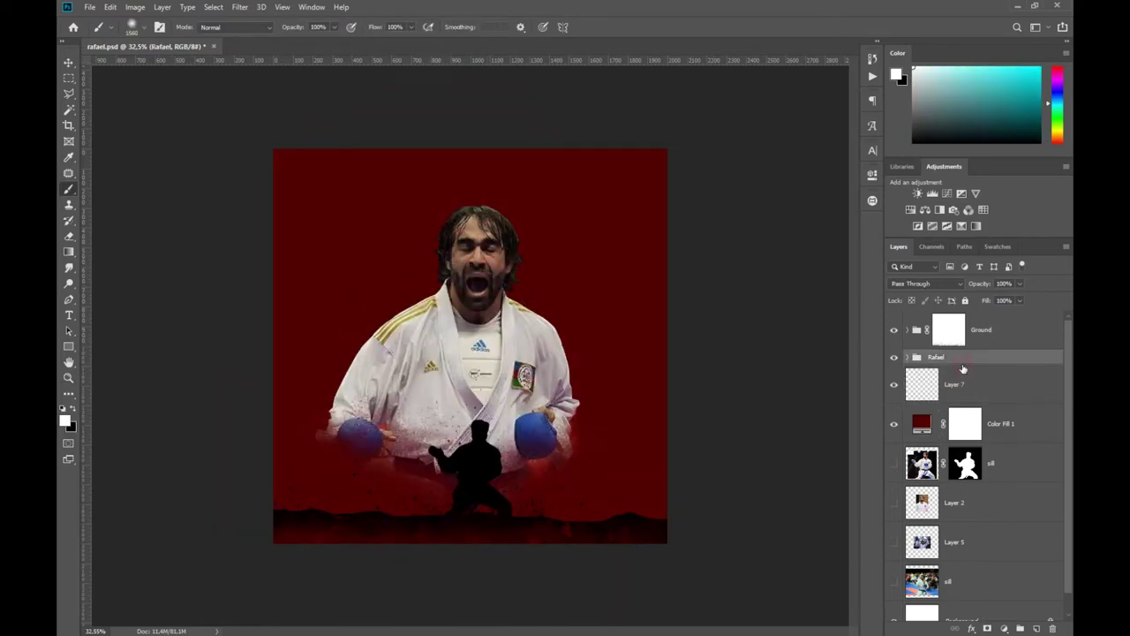
key("ctrl+t")
left_click_drag(774, 396, 845, 389)
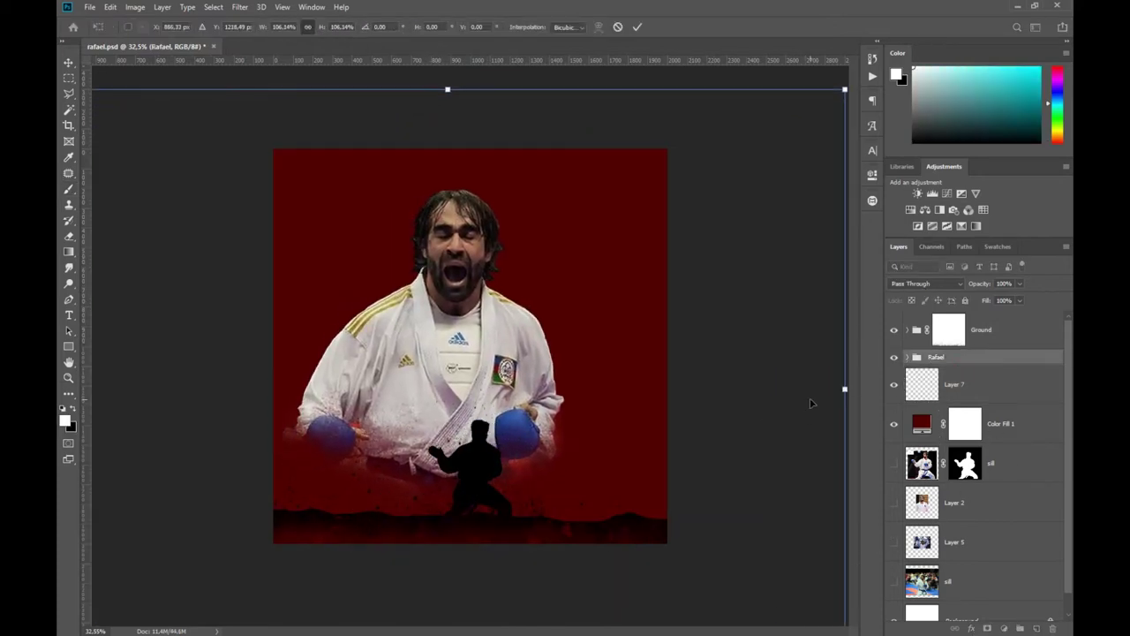
key("Return")
- Paint a soft white glow, then an orange glow layer placed beneath it
left_click(973, 391)
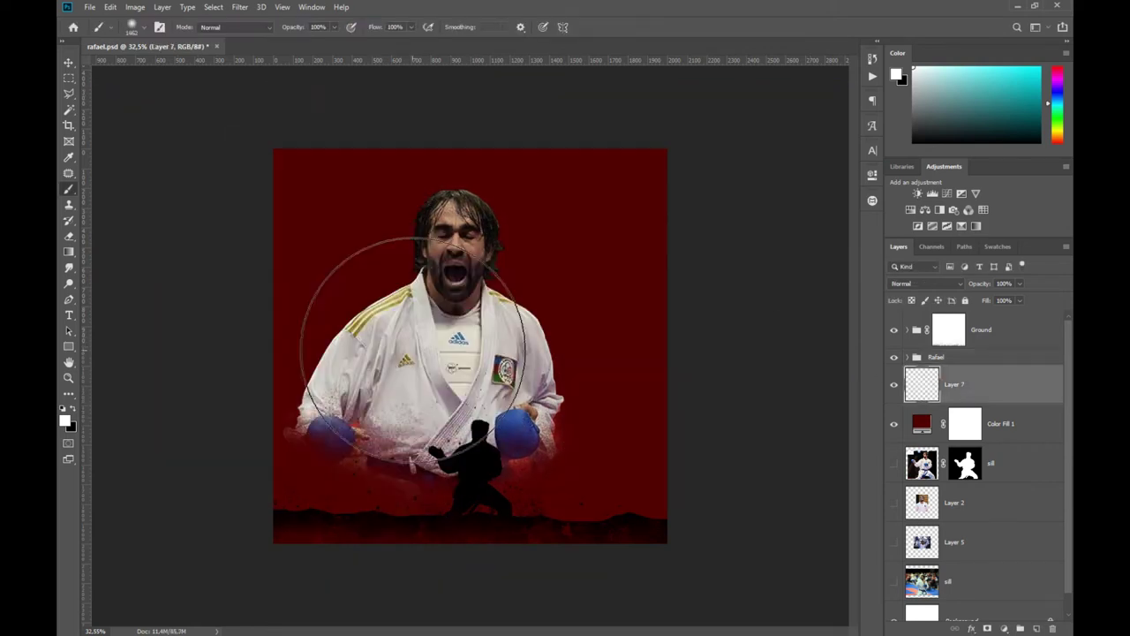
left_click_drag(414, 351, 631, 391)
left_click(1020, 629)
left_click(1057, 132)
left_click(973, 66)
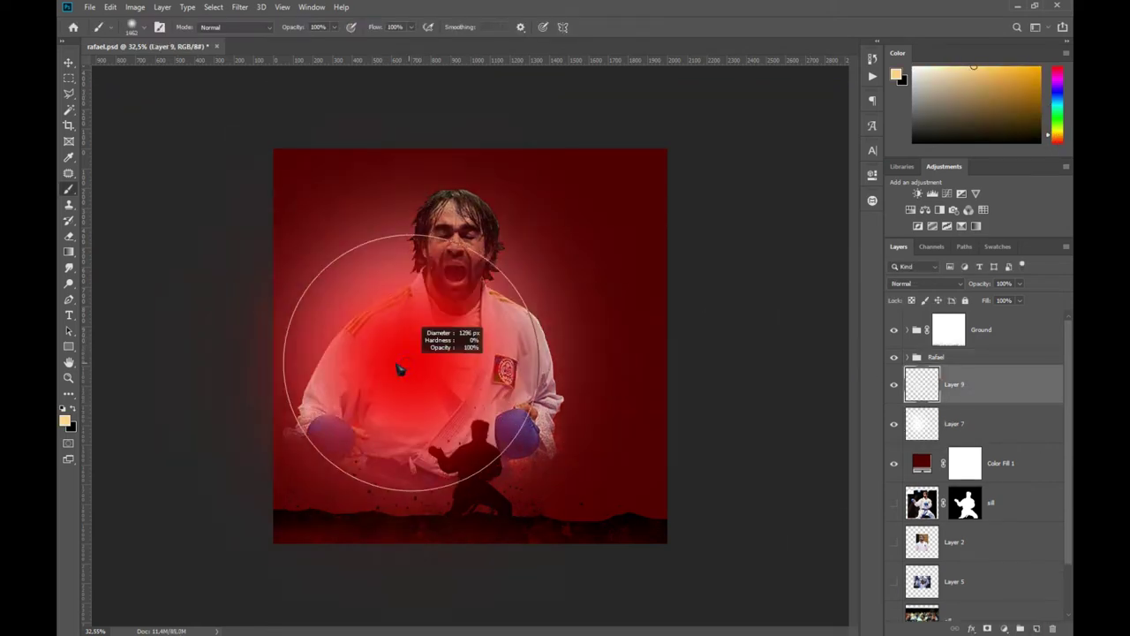
left_click(399, 369)
left_click_drag(954, 385, 954, 441)
- Add another orange glow layer behind the fighter with a smaller brush
left_click(1020, 629)
key("ctrl+bracketright")
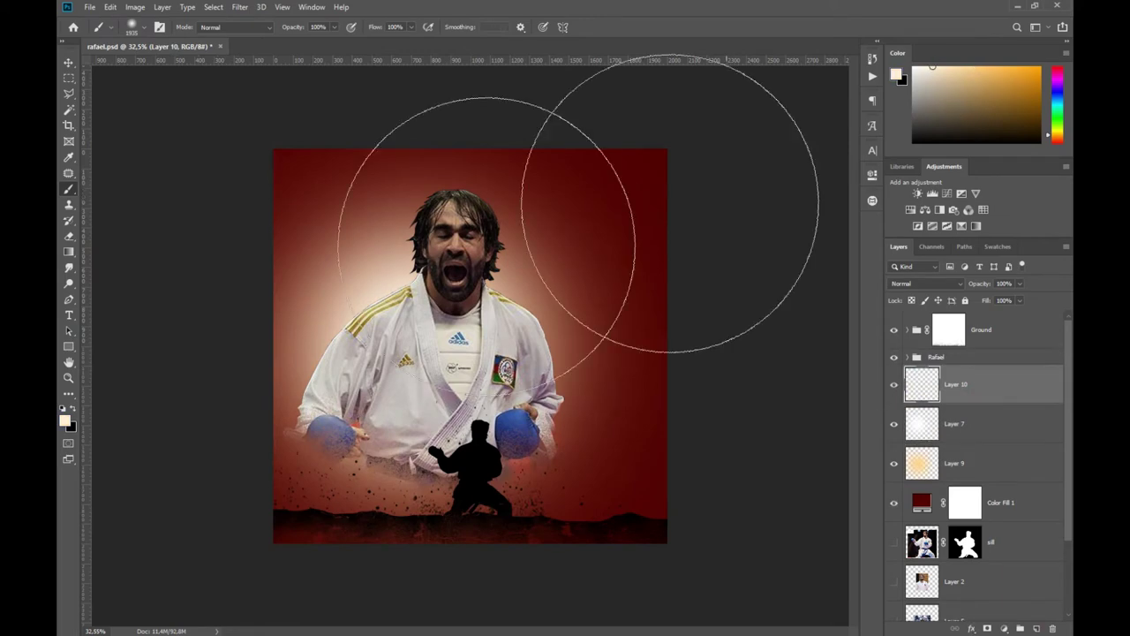
key("bracketleft")
key("bracketleft")
key("bracketleft")
left_click(1002, 67)
left_click(953, 463)
left_click(1020, 628)
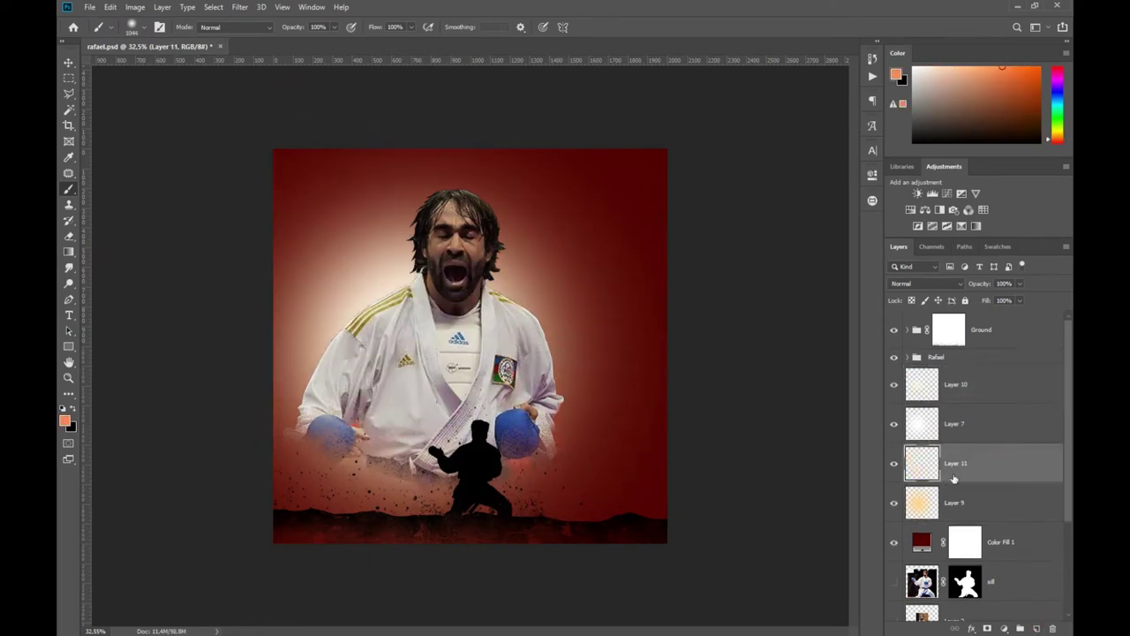
key("ctrl+bracketleft")
left_click(432, 350)
- Group the four glow layers as Lights and blend the group with Hard Light
left_click(962, 397, "shift")
key("ctrl+g")
double_click(941, 374)
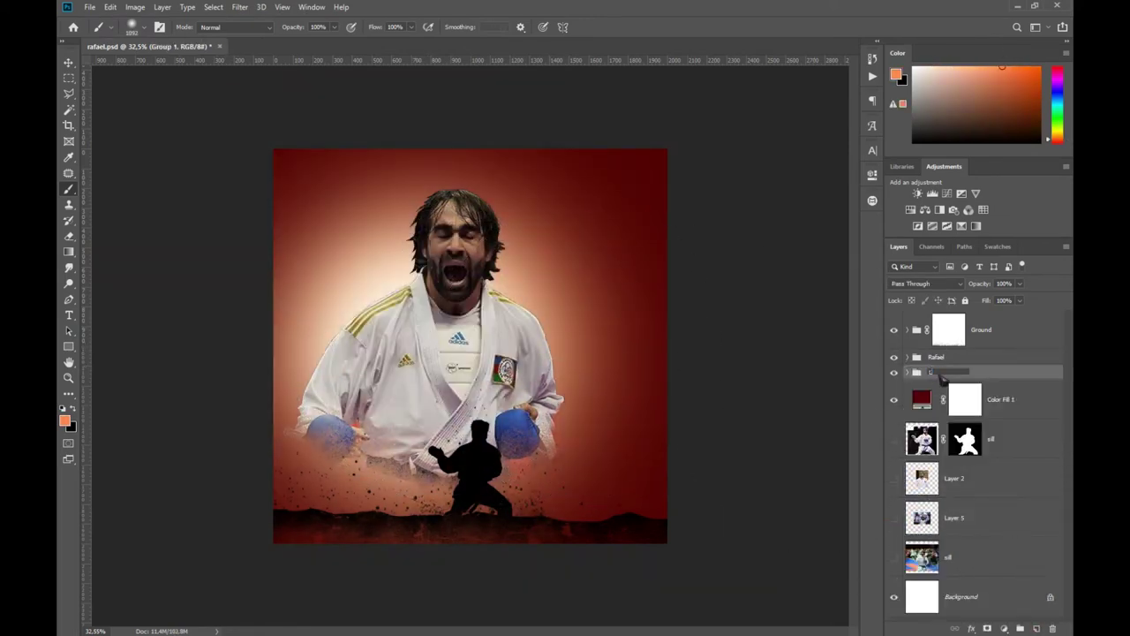
left_click(936, 283)
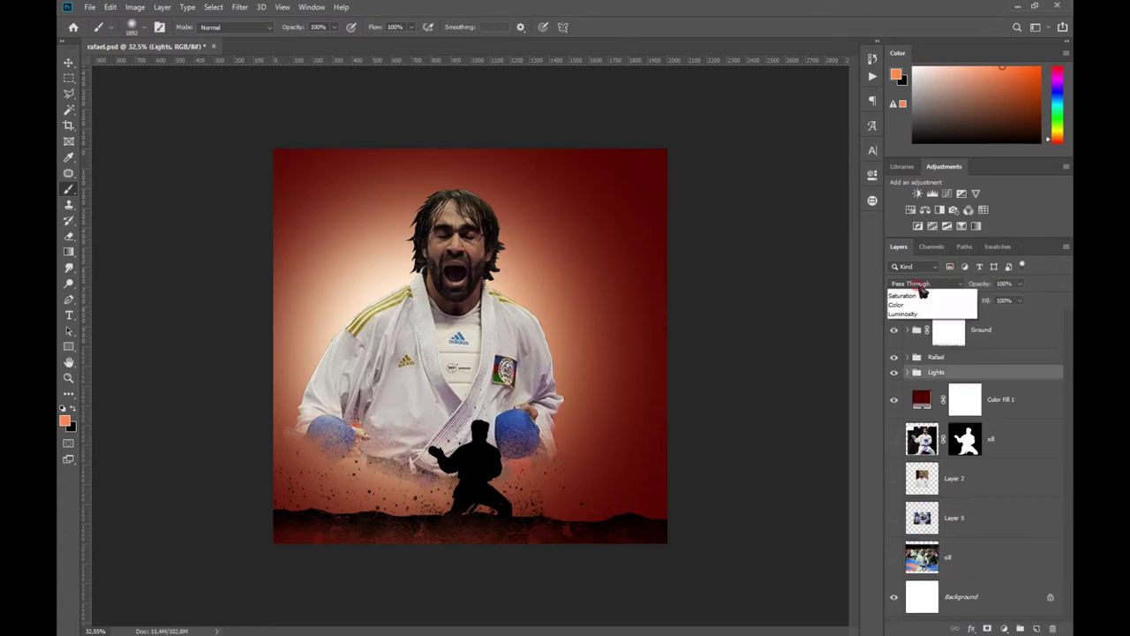
key("Down")
key("Down")
key("Down")
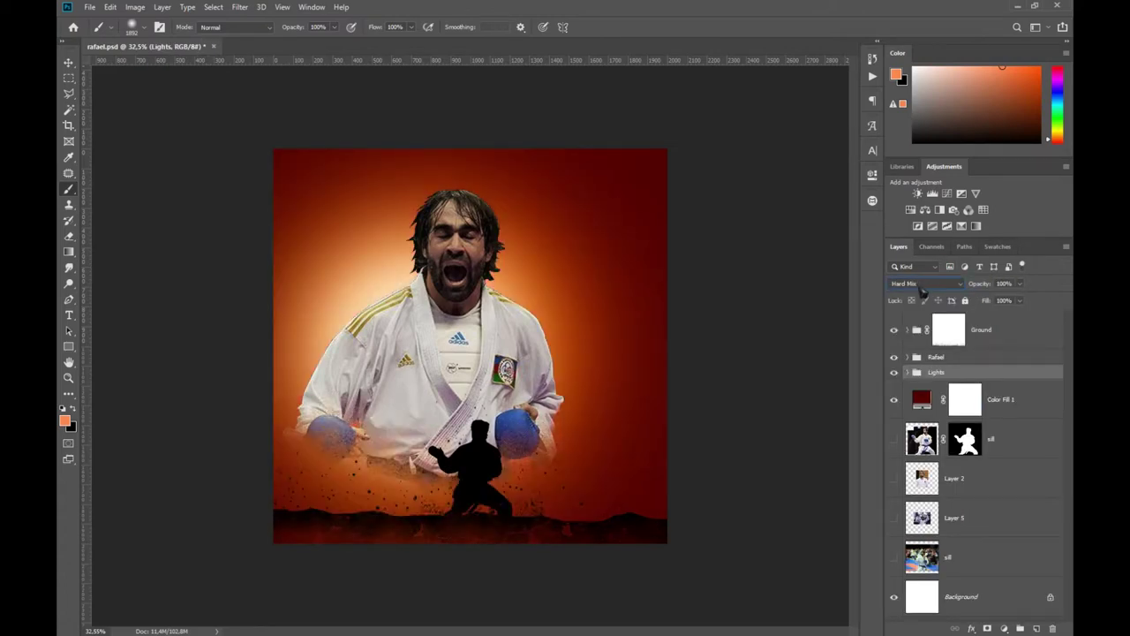
scroll(921, 290, "up", 2)
scroll(923, 291, "up", 1)
scroll(925, 292, "up", 1)
- On a new layer, stamp white smoke around the fighter with a rons_smoke brush
left_click(1038, 628)
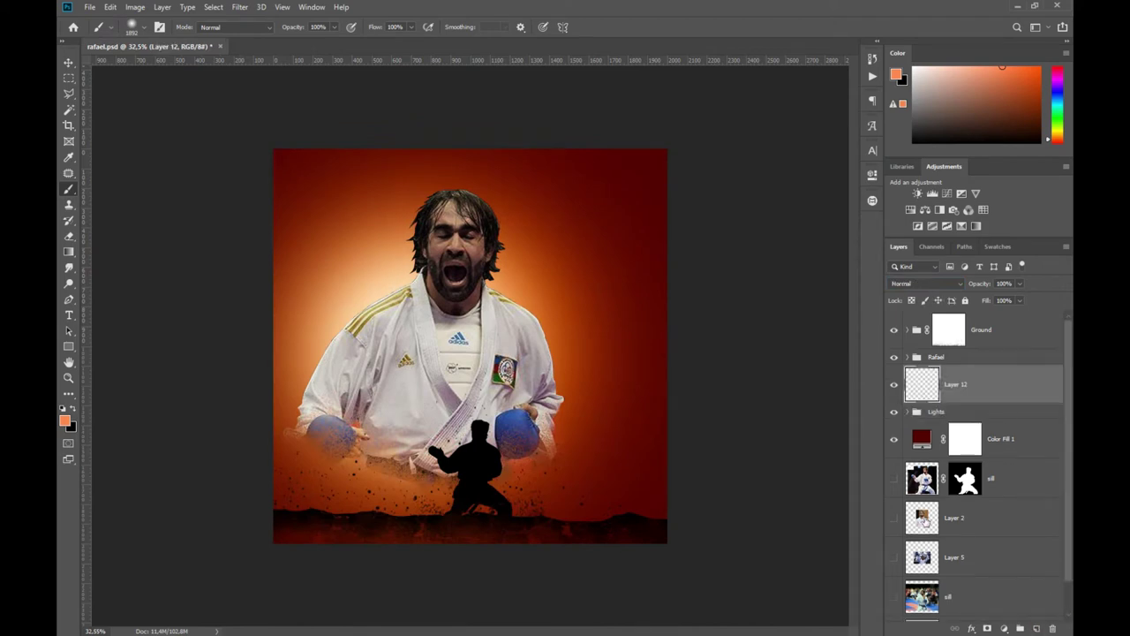
right_click(442, 291)
left_click_drag(722, 380, 724, 482)
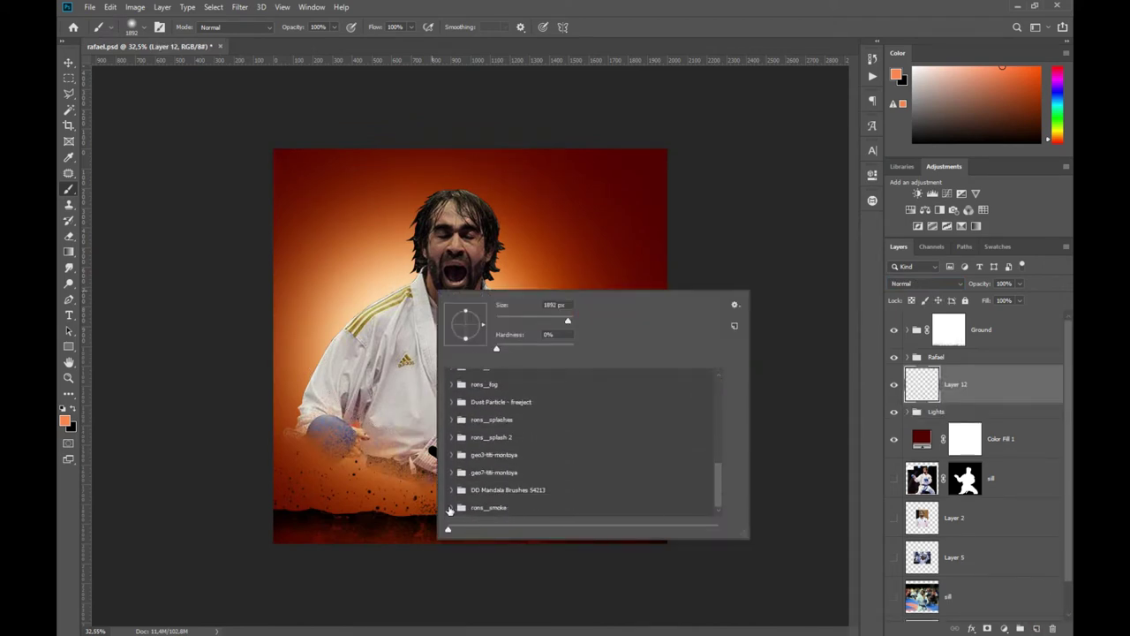
left_click(450, 508)
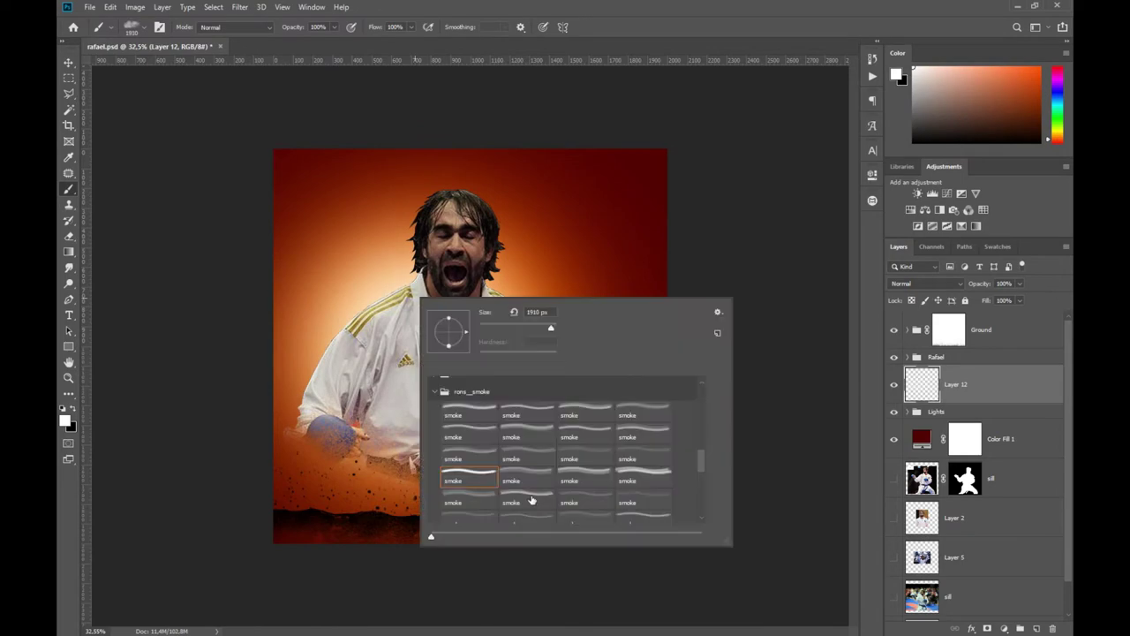
double_click(469, 501)
right_click(512, 358)
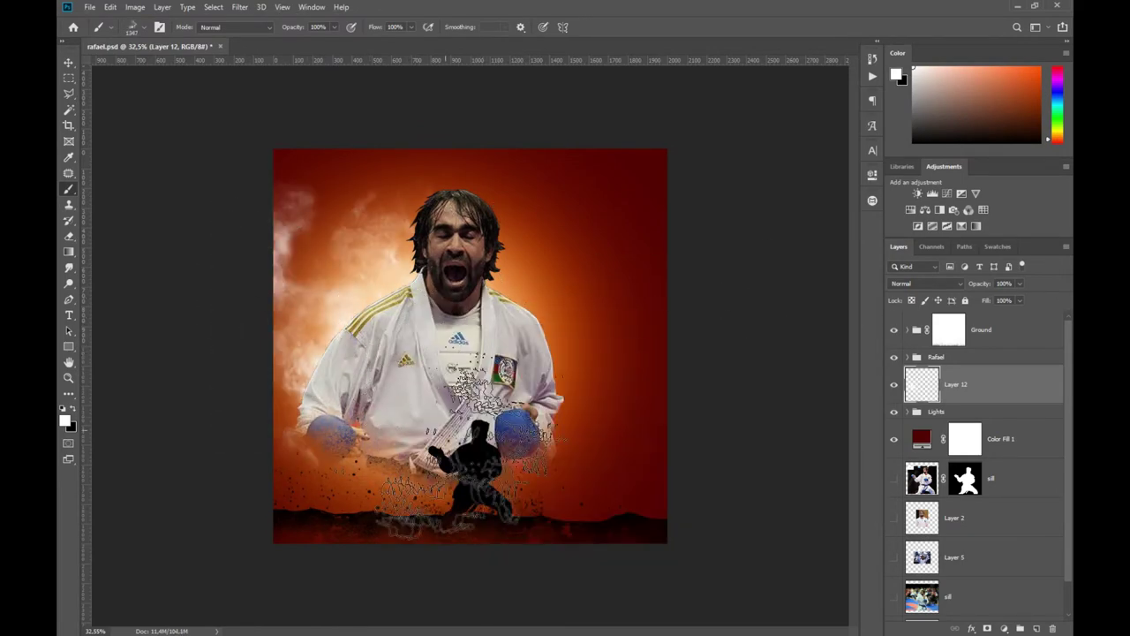
- Stamp more smoke with another smoke brush on Layer 13 and add empty Layer 14
right_click(428, 291)
scroll(610, 468, "up", 2)
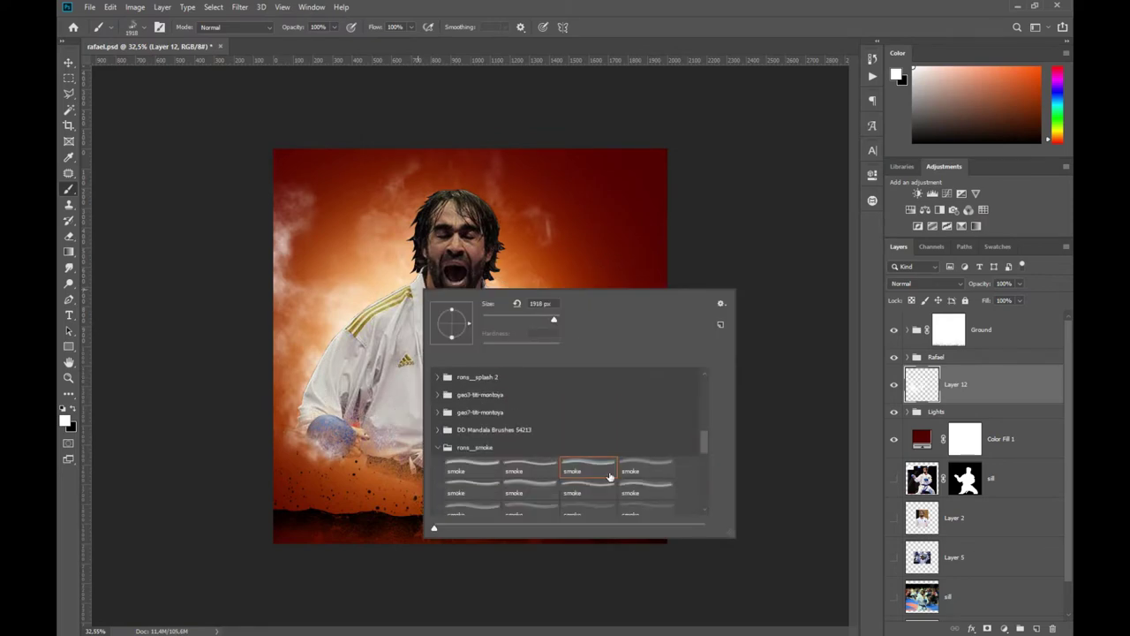
right_click(468, 317)
left_click(478, 531)
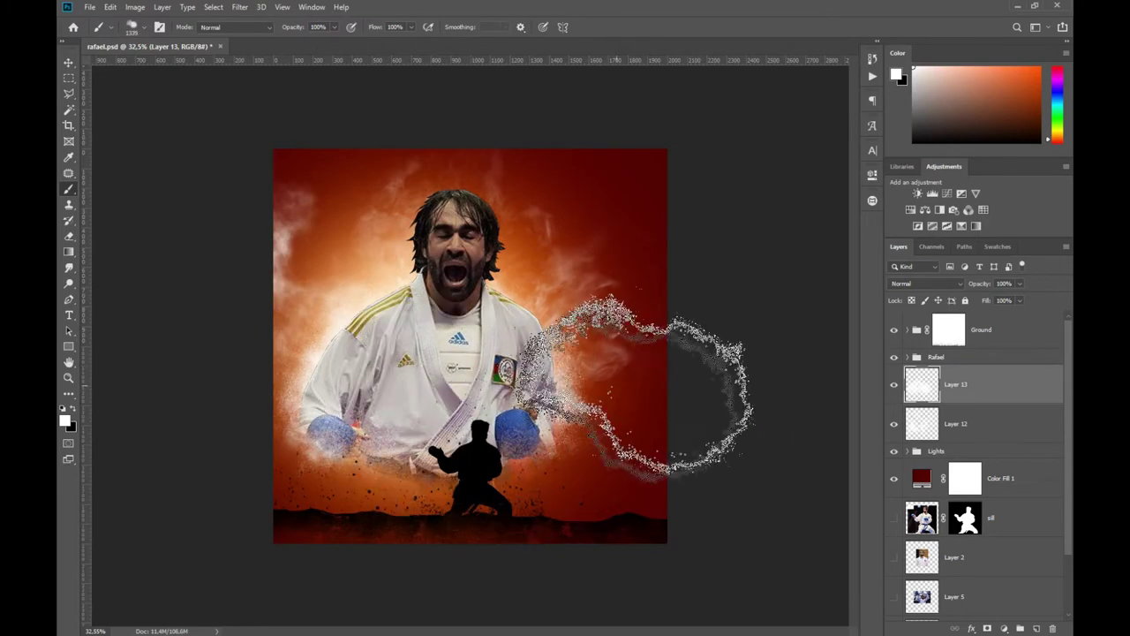
left_click(1038, 627)
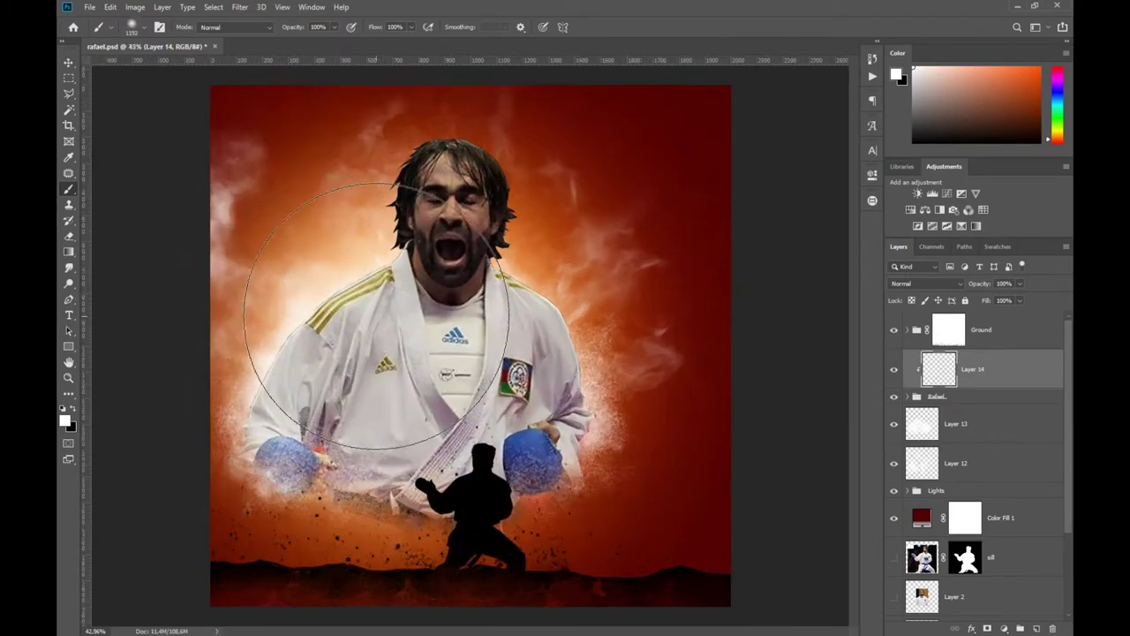
- Paint white light over the fighter's head and blend it with Overlay
scroll(449, 382, "up", 3)
left_click_drag(495, 264, 757, 177)
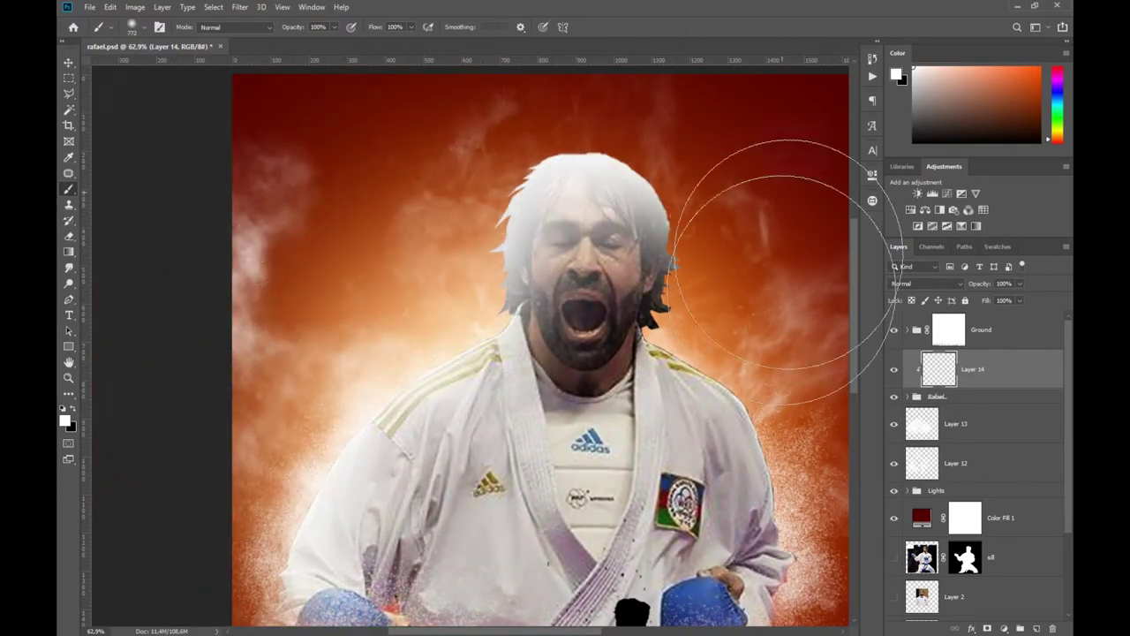
left_click(925, 284)
left_click(914, 432)
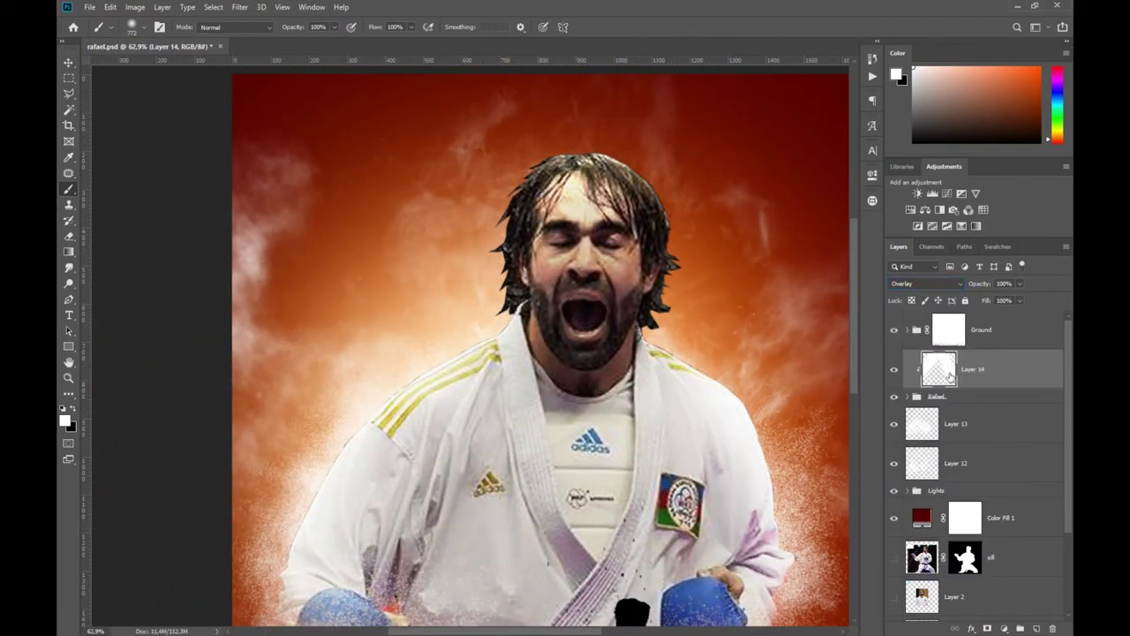
- On a new layer, paint orange rim light around the hair and erase it off the face
left_click(1037, 628)
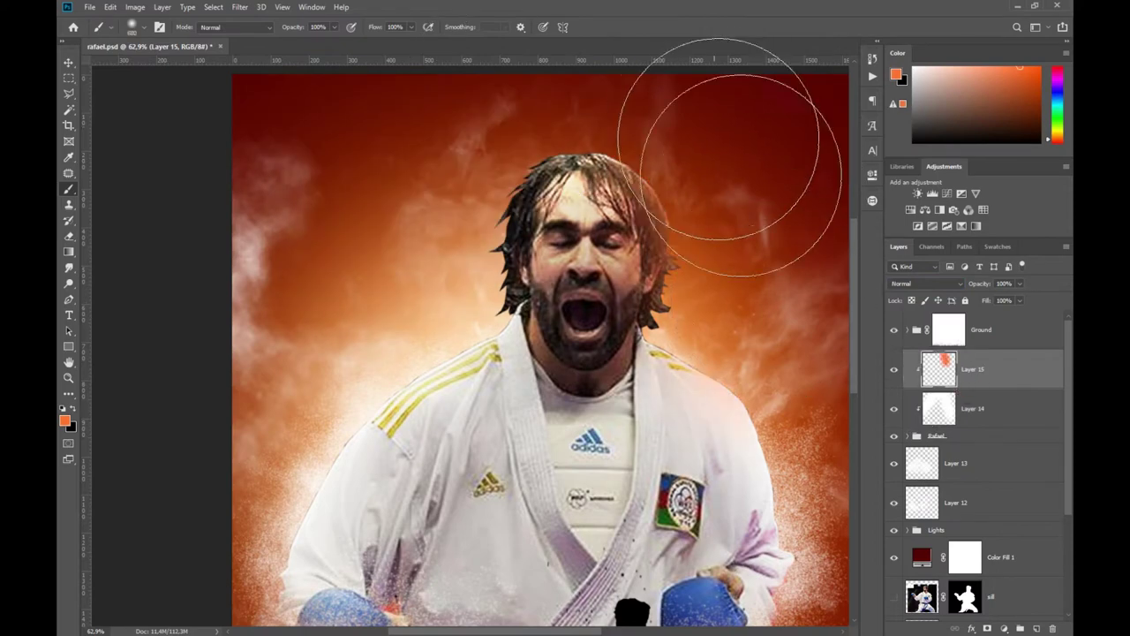
left_click_drag(732, 138, 739, 177)
left_click_drag(363, 294, 483, 280)
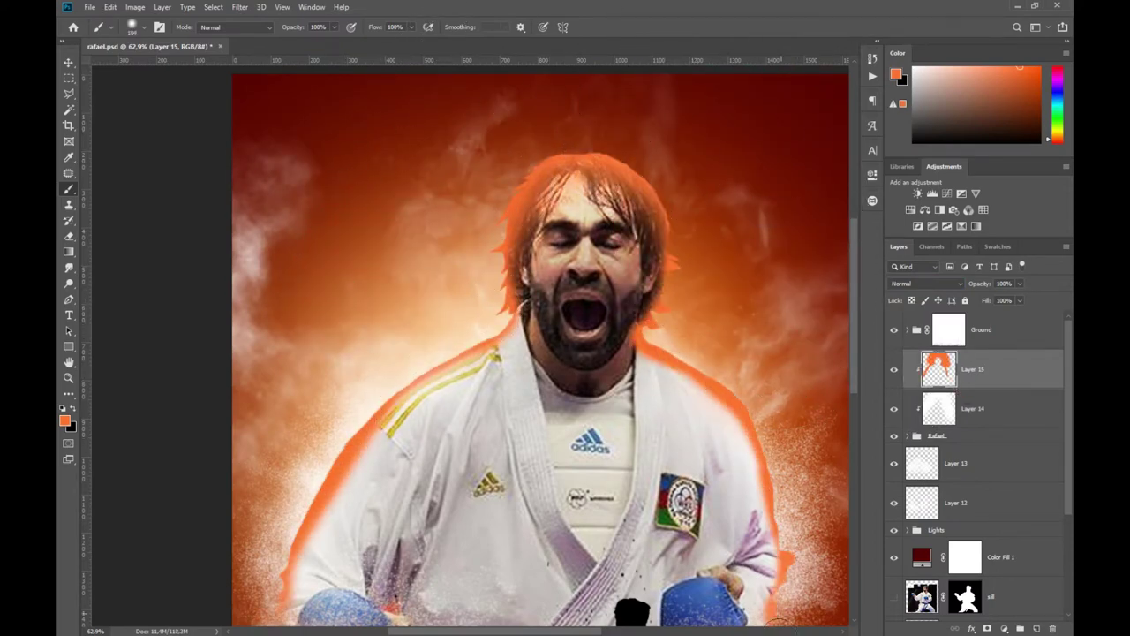
left_click_drag(695, 391, 691, 331)
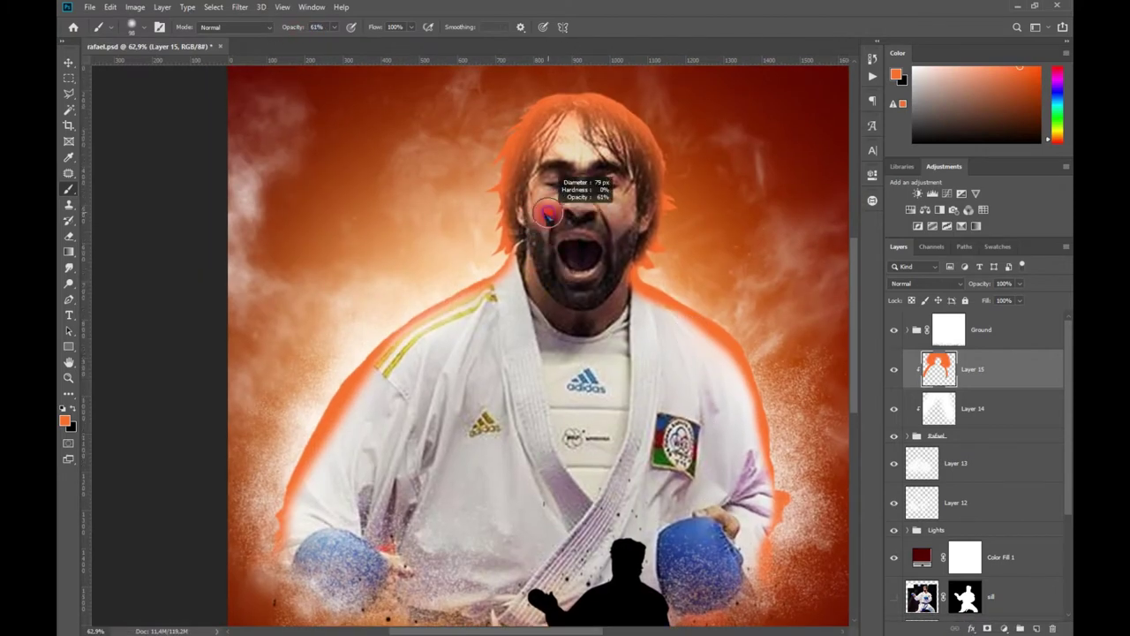
key("e")
key("d")
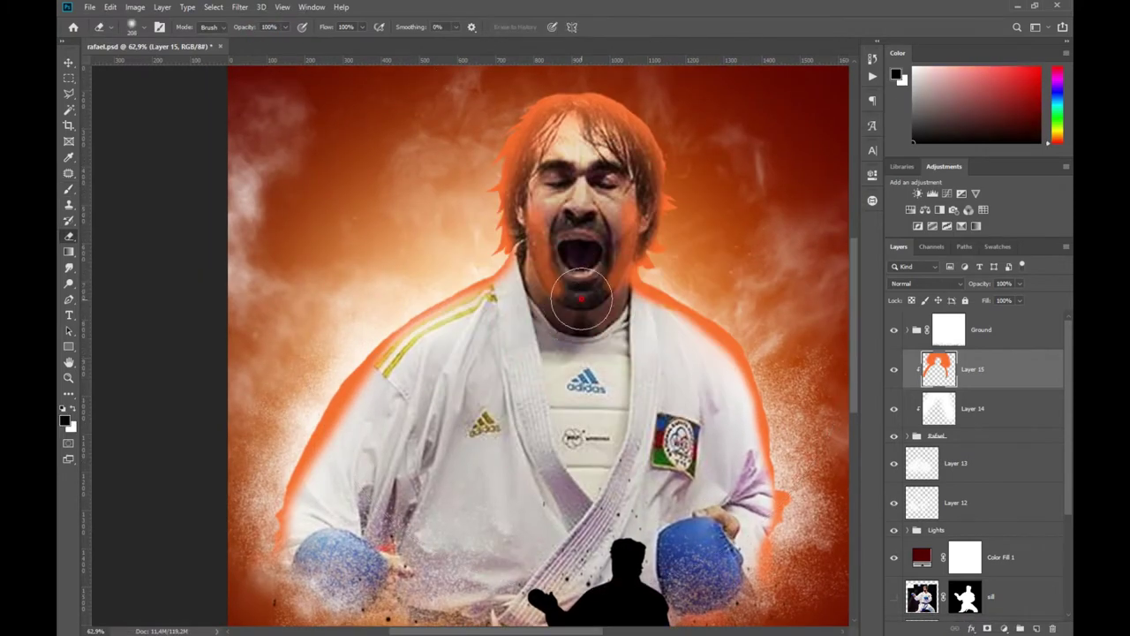
- Set the orange rim layer's blend mode to Soft Light
left_click(934, 283)
left_click(922, 446)
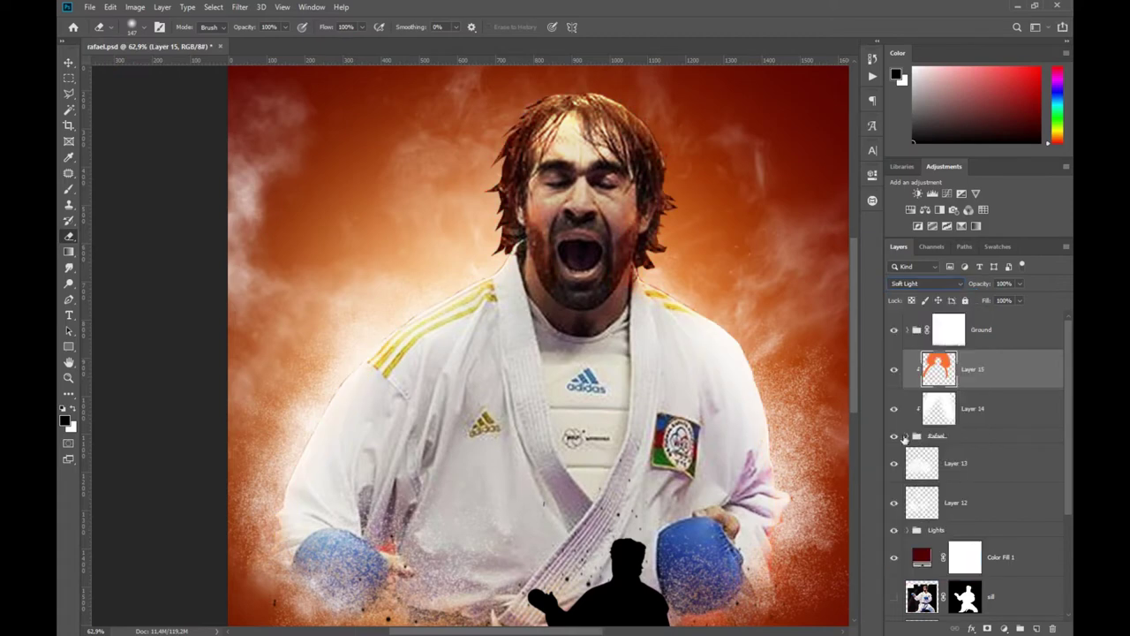
scroll(651, 359, "down", 3)
scroll(740, 361, "up", 1)
left_click(934, 283)
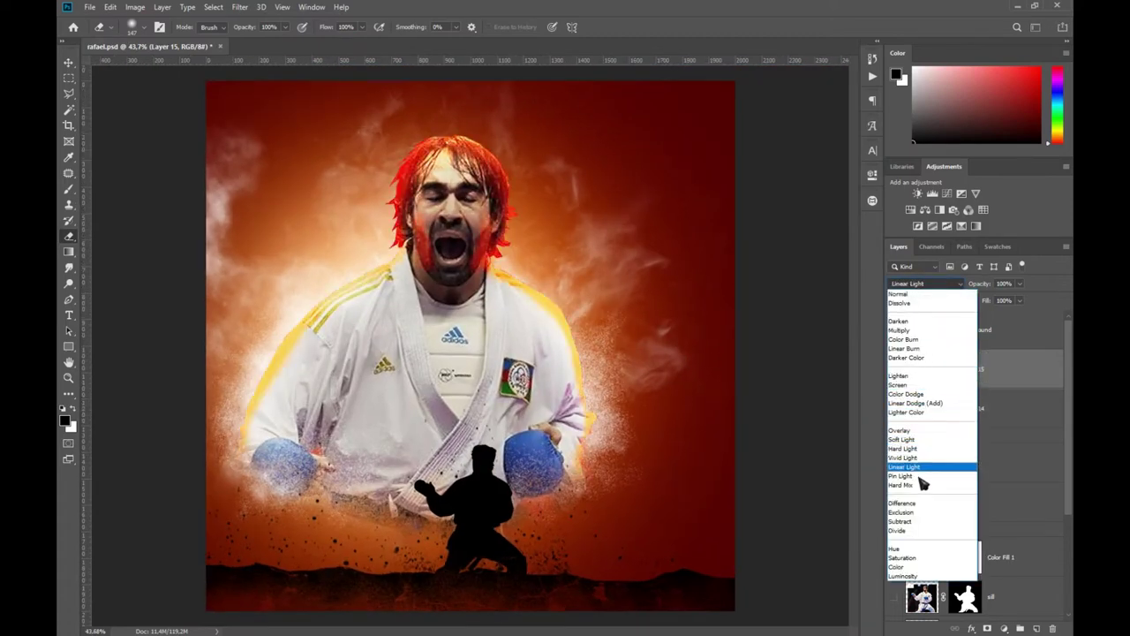
left_click(901, 439)
scroll(492, 328, "down", 1)
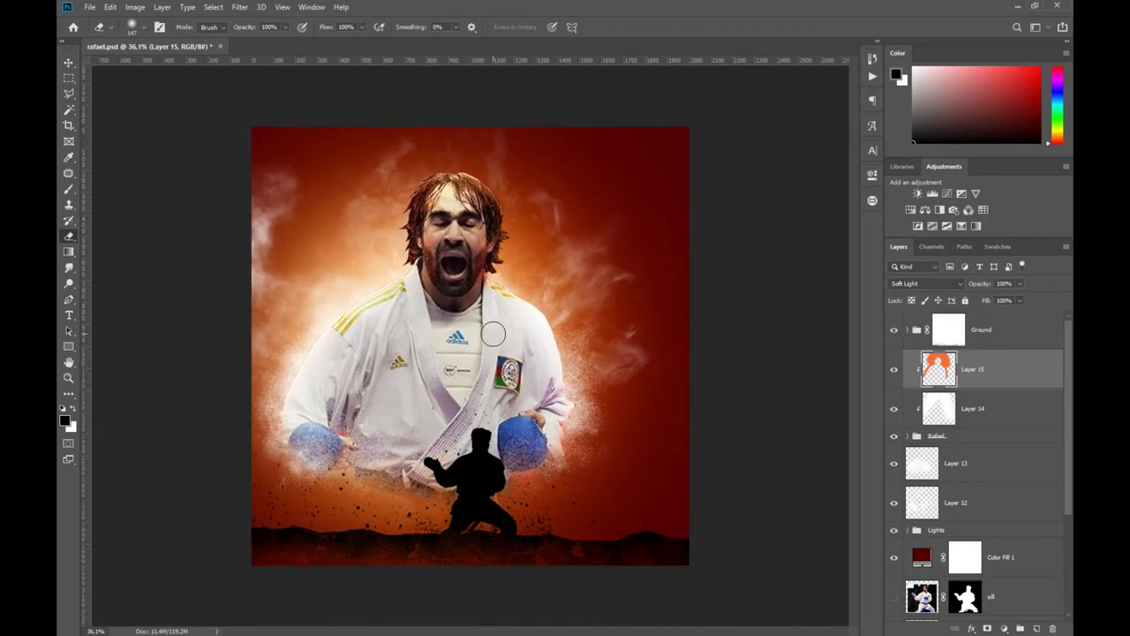
scroll(492, 331, "up", 1)
scroll(493, 333, "down", 1)
scroll(492, 333, "down", 1)
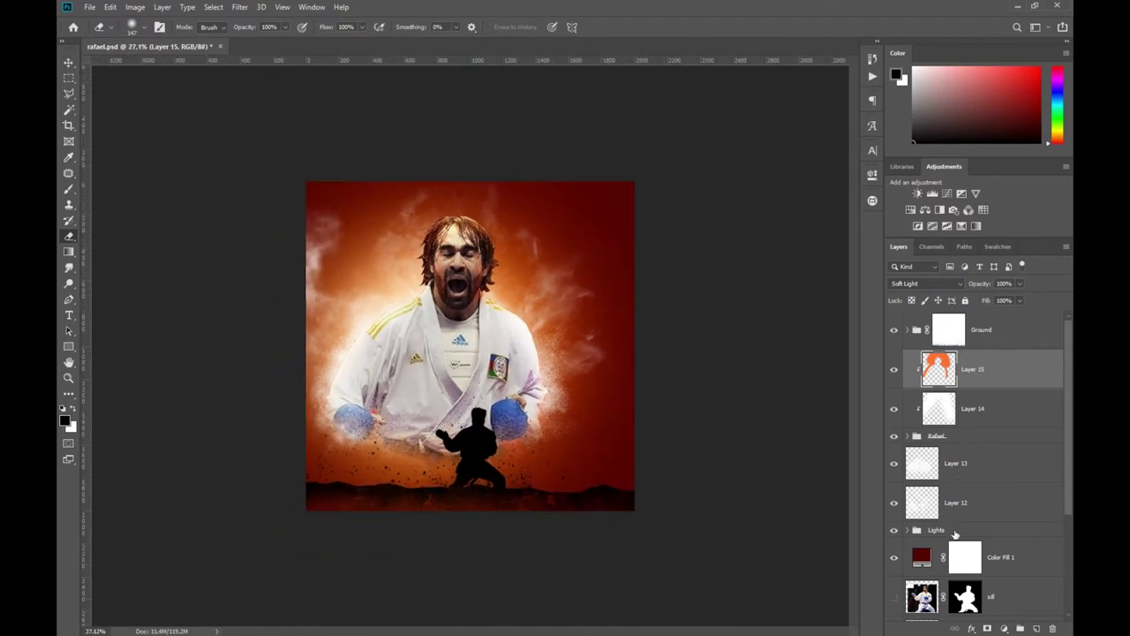
left_click(936, 530)
- Duplicate the Lights group, blend the copy as Linear Dodge (Add), and scale it down slightly
key("ctrl+j")
left_click(927, 283)
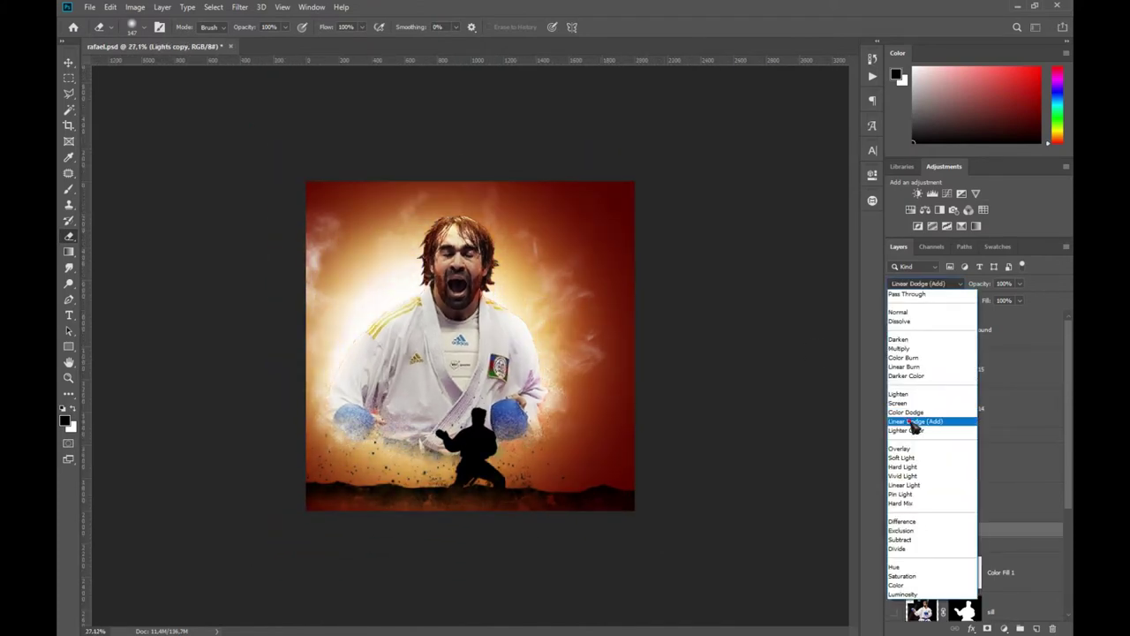
left_click(915, 423)
left_click_drag(634, 509, 622, 498)
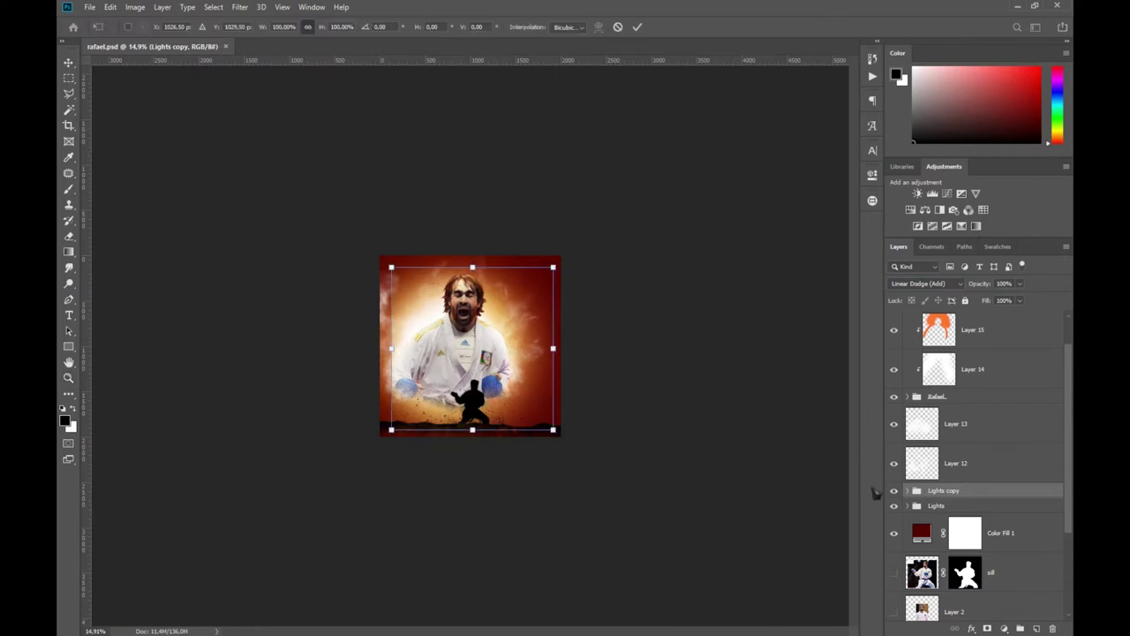
key("Return")
left_click_drag(568, 358, 603, 388)
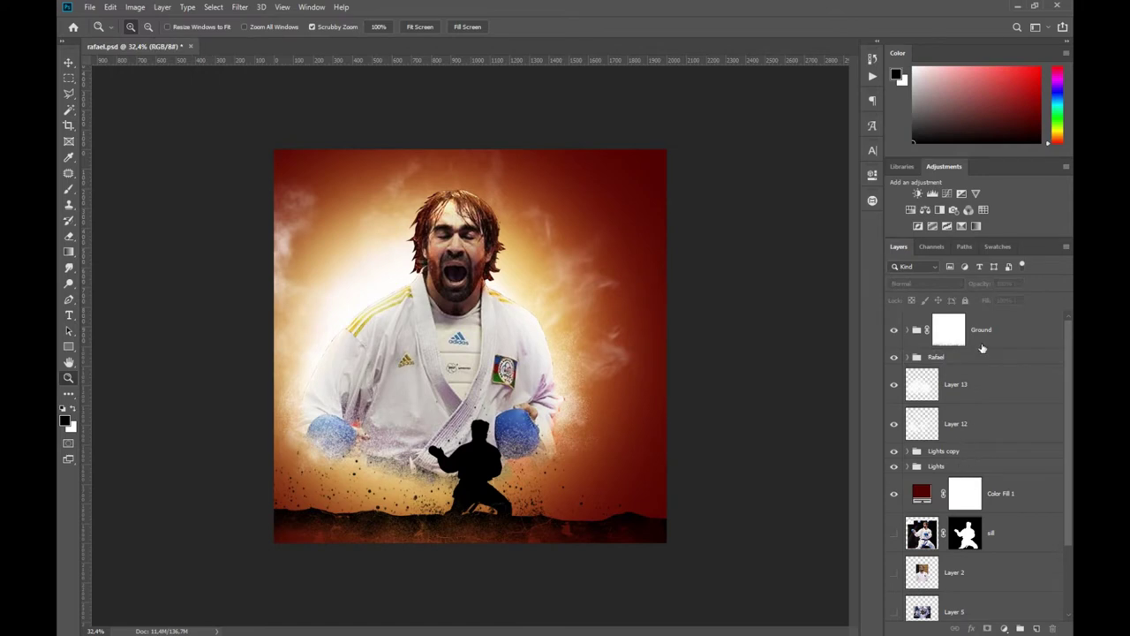
- Group both Lights groups as Lights, add a mask, and paint out the ground glow
left_click(952, 466, "shift")
key("ctrl+g")
double_click(940, 451)
key("Return")
left_click(986, 627)
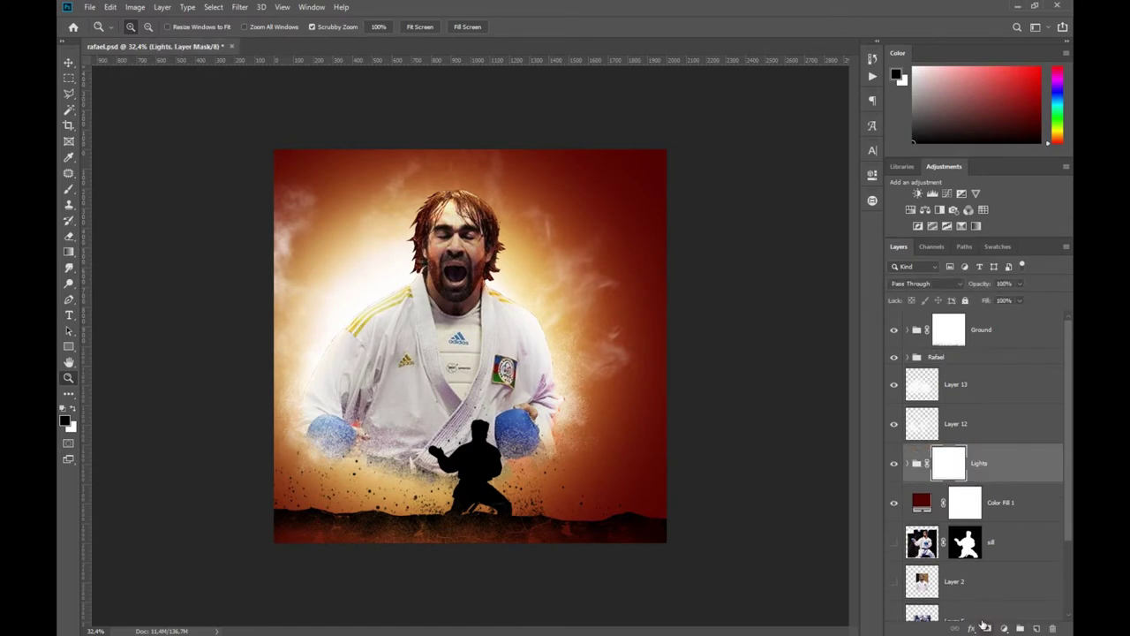
left_click_drag(505, 543, 511, 567)
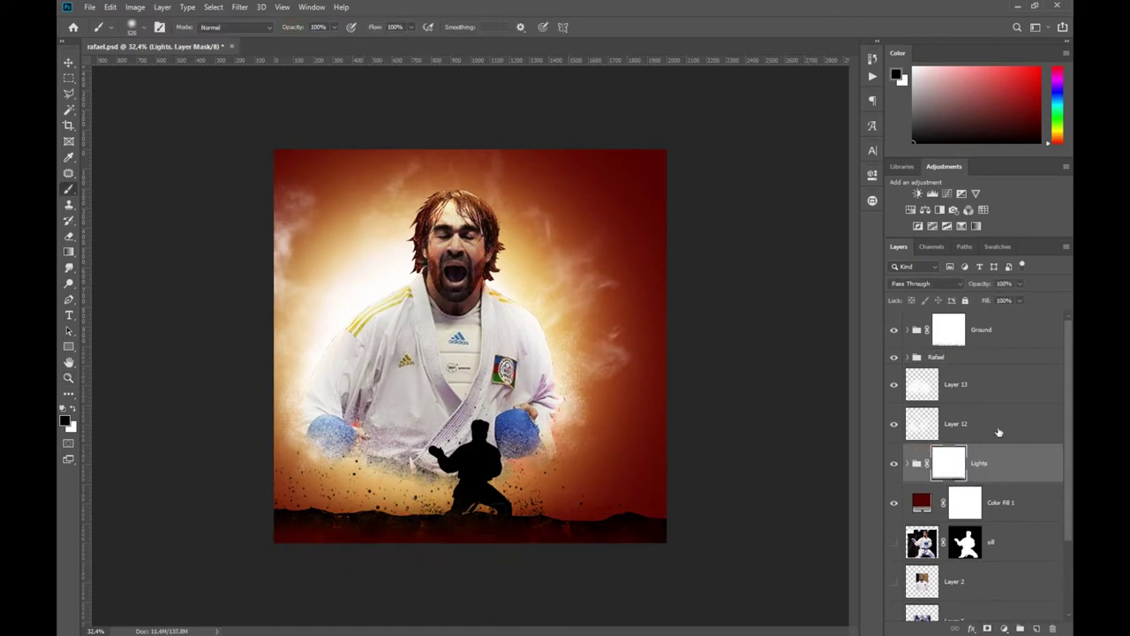
- Add a new layer in Ground and stamp particles with the Powder 5 brush
left_click(1006, 332)
key("ctrl+shift+alt+n")
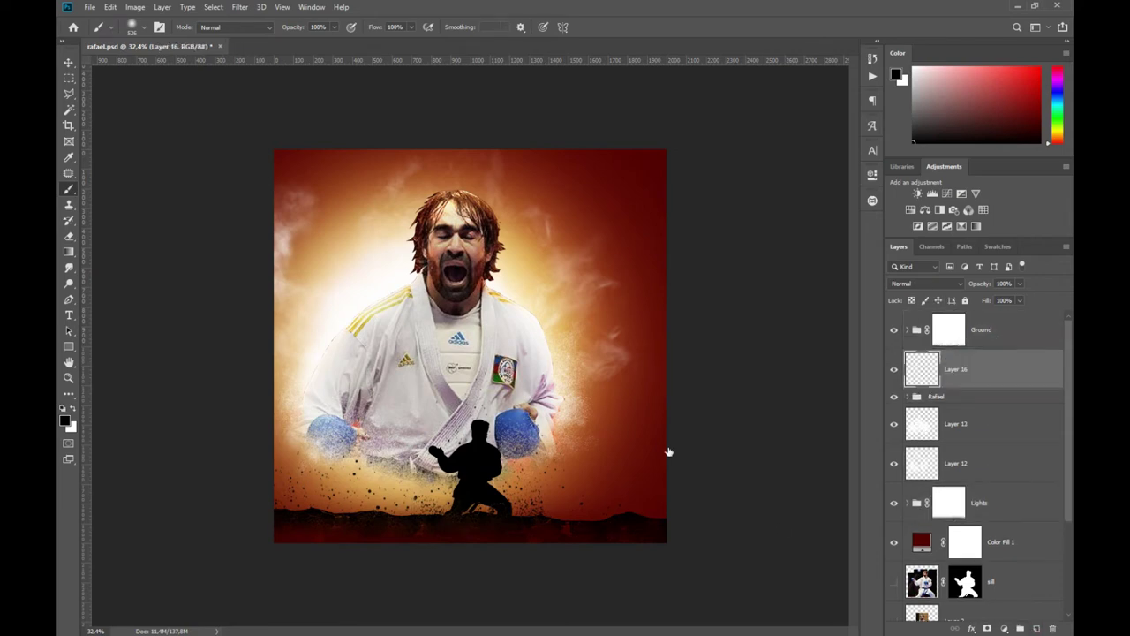
right_click(528, 389)
scroll(671, 548, "down", 3)
left_click(572, 526)
key("Escape")
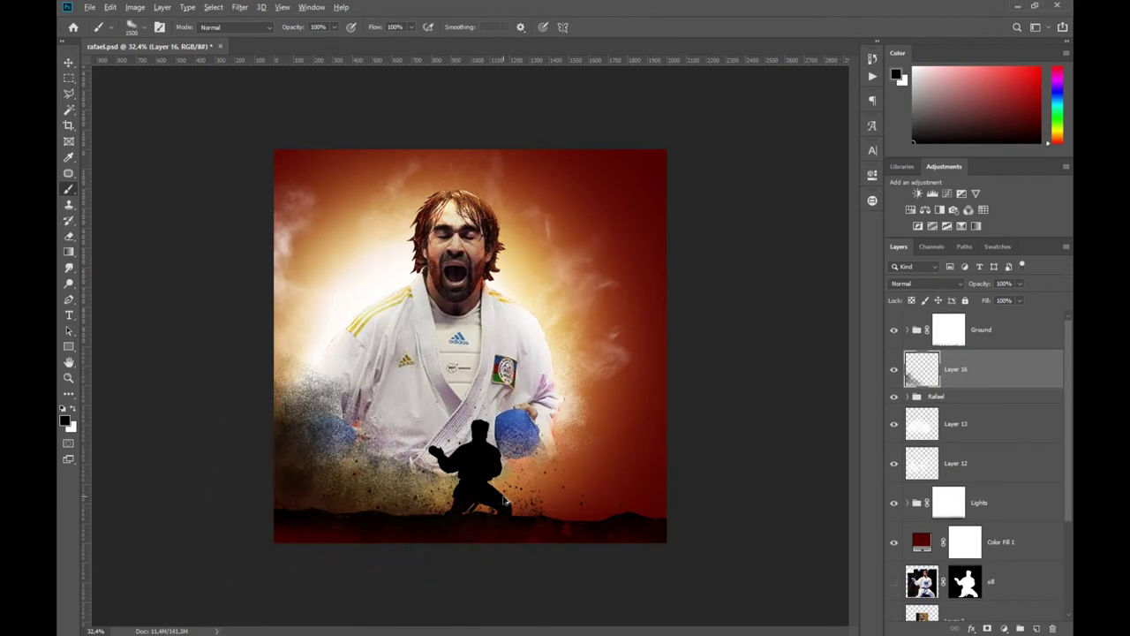
left_click(565, 415)
- Paint a red glow around the kneeling silhouette on Layer 16 with a soft brush
right_click(632, 393)
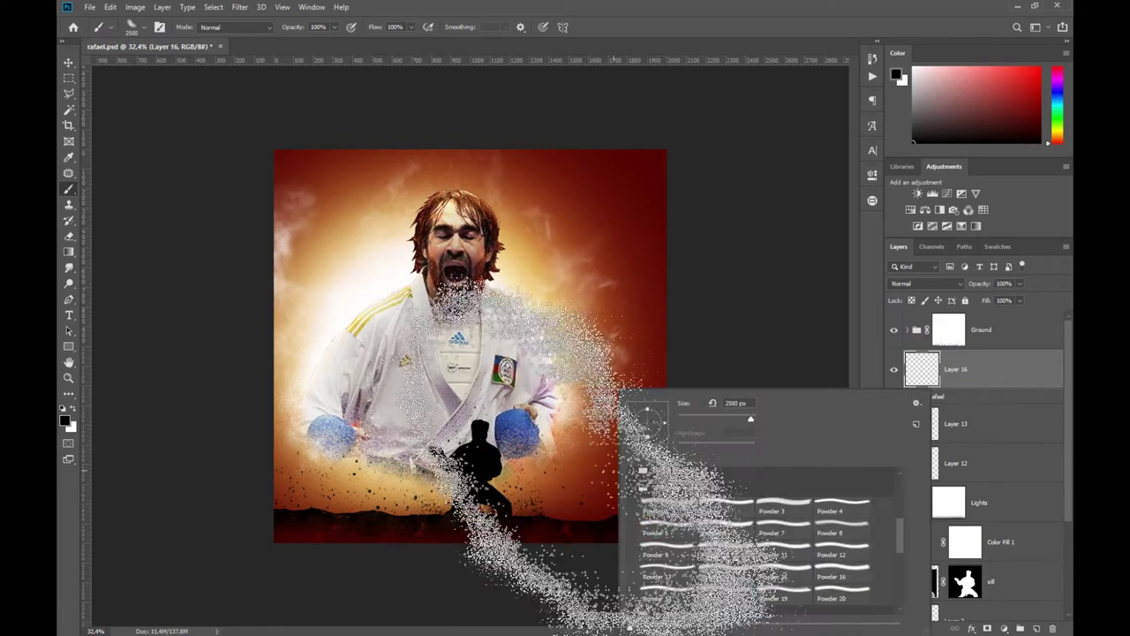
key("Escape")
scroll(430, 570, "up", 3)
right_click(468, 354)
scroll(522, 461, "down", 3)
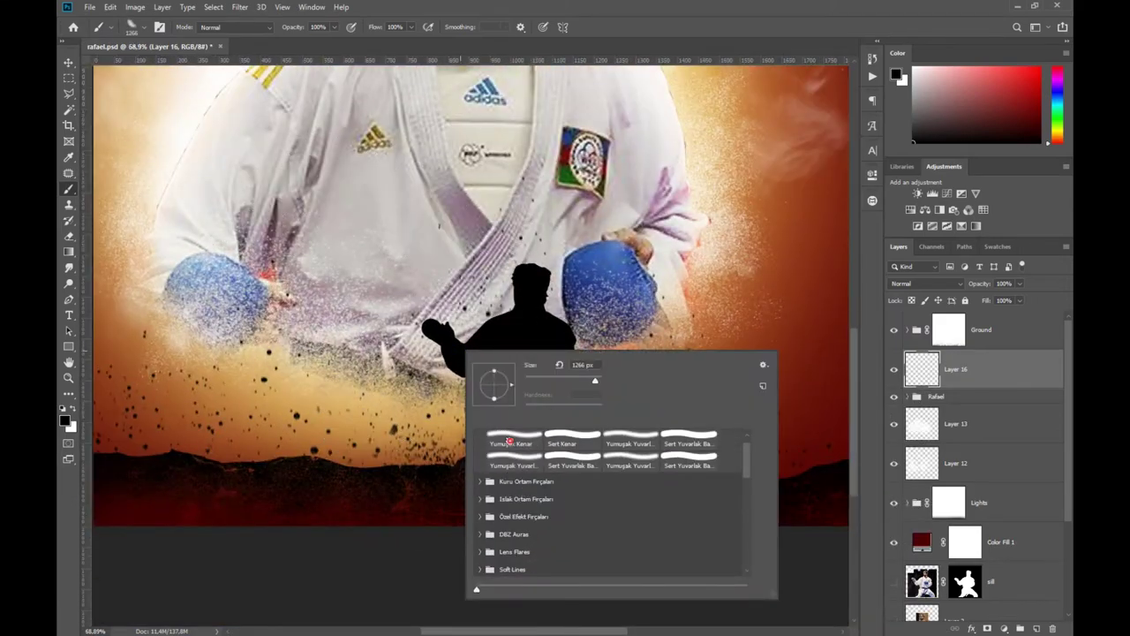
key("Escape")
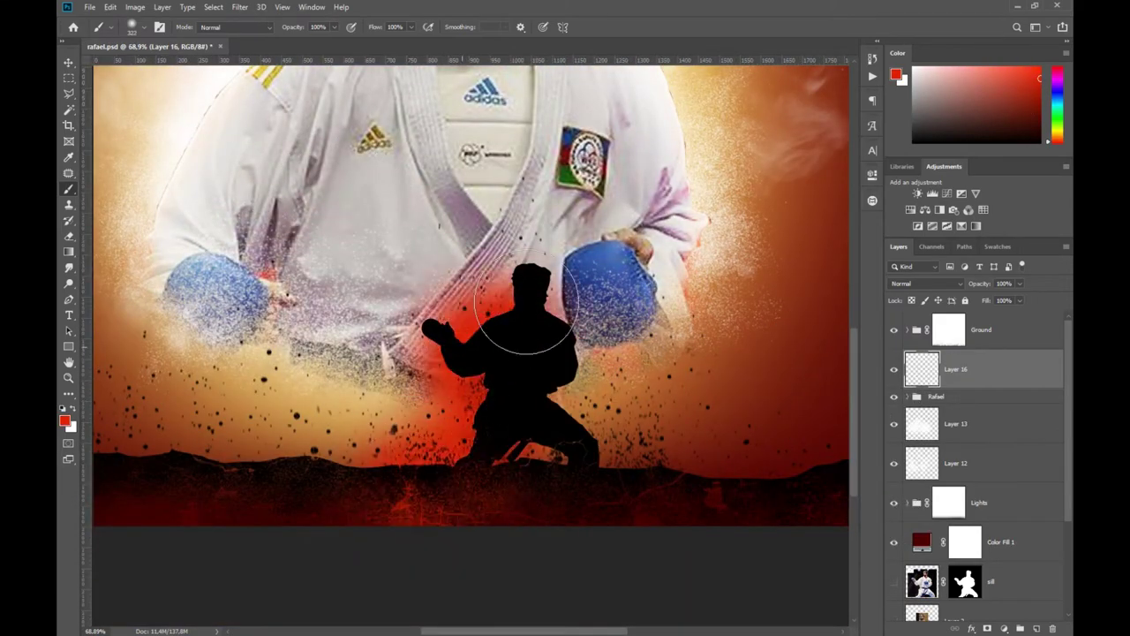
left_click_drag(448, 458, 638, 472)
left_click_drag(288, 510, 381, 503)
key("ctrl+z")
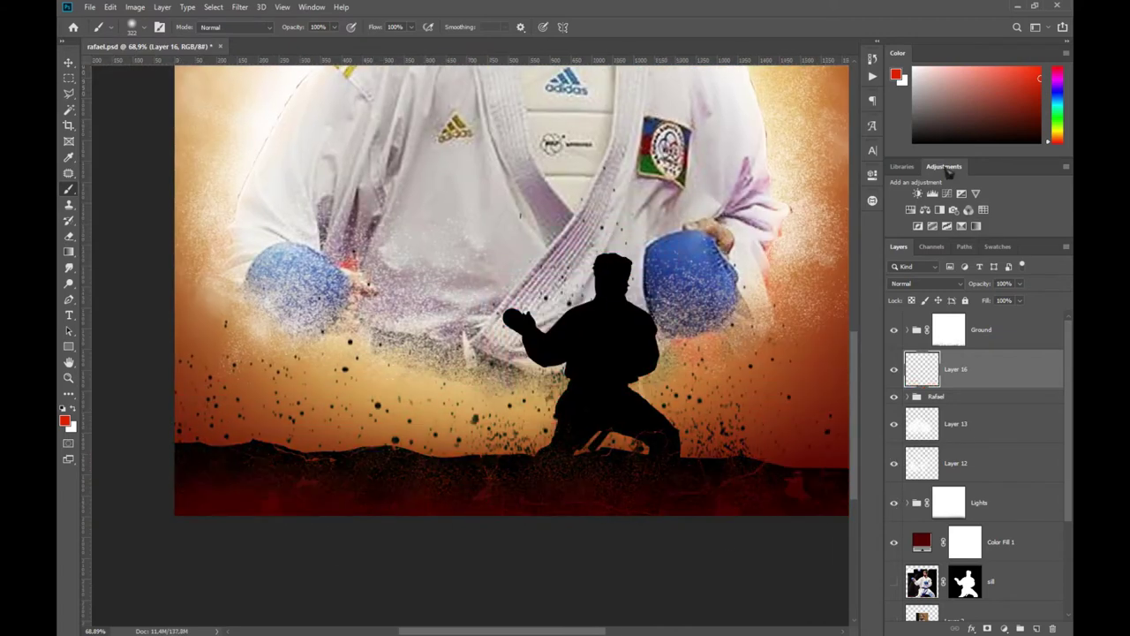
left_click_drag(315, 466, 612, 433)
- Soften the red glow with a Gaussian Blur of radius 67
scroll(897, 482, "right", 3)
key("ctrl+0")
left_click(240, 7)
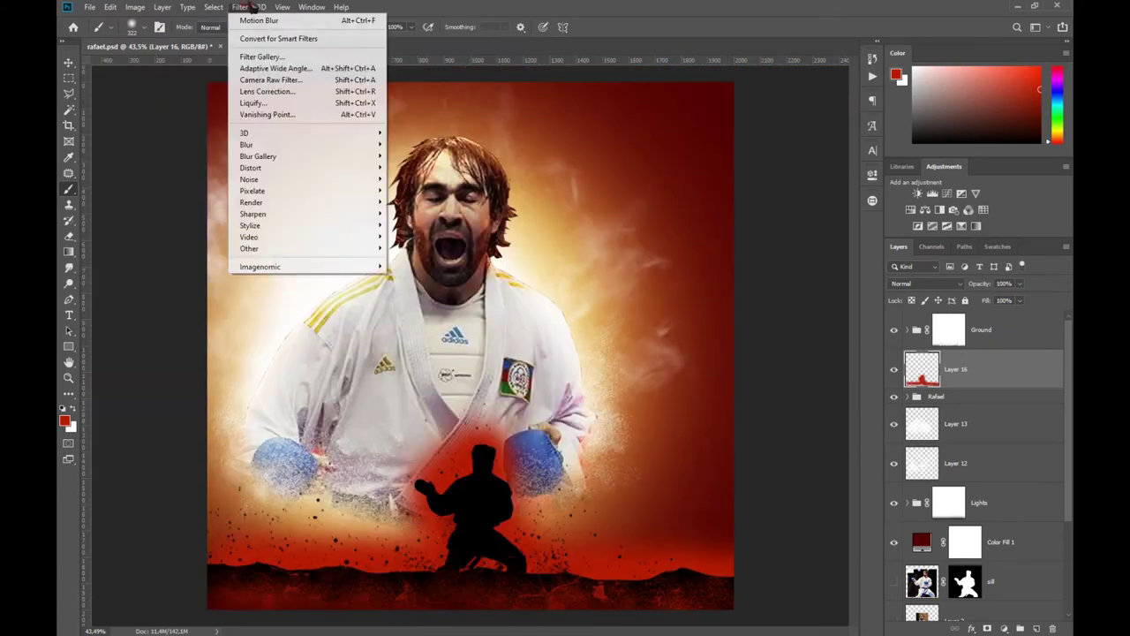
left_click(459, 292)
left_click_drag(653, 259, 677, 259)
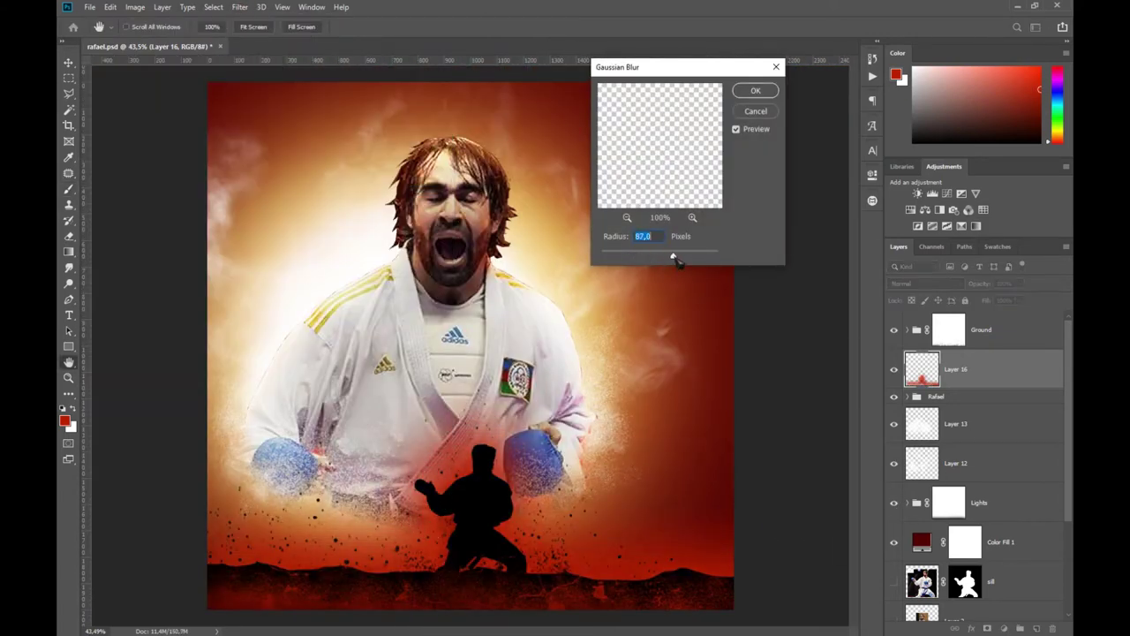
left_click(755, 90)
key("b")
- Add Layer 17 above Layer 16 and apply Gaussian Blur with radius 87
left_click(1037, 628)
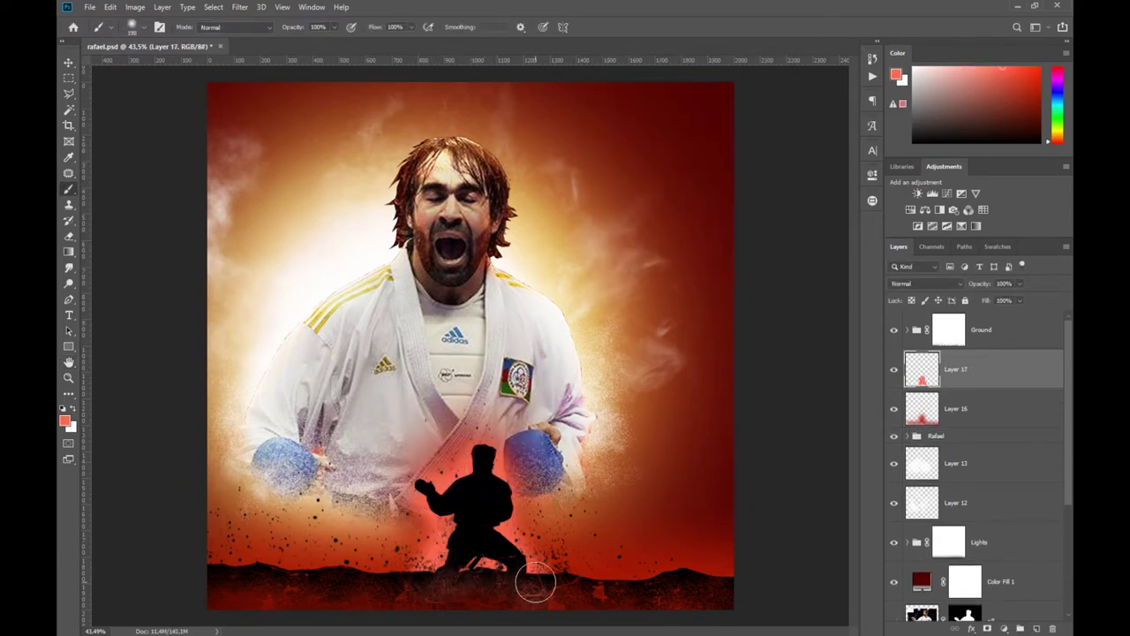
left_click(239, 7)
left_click(424, 237)
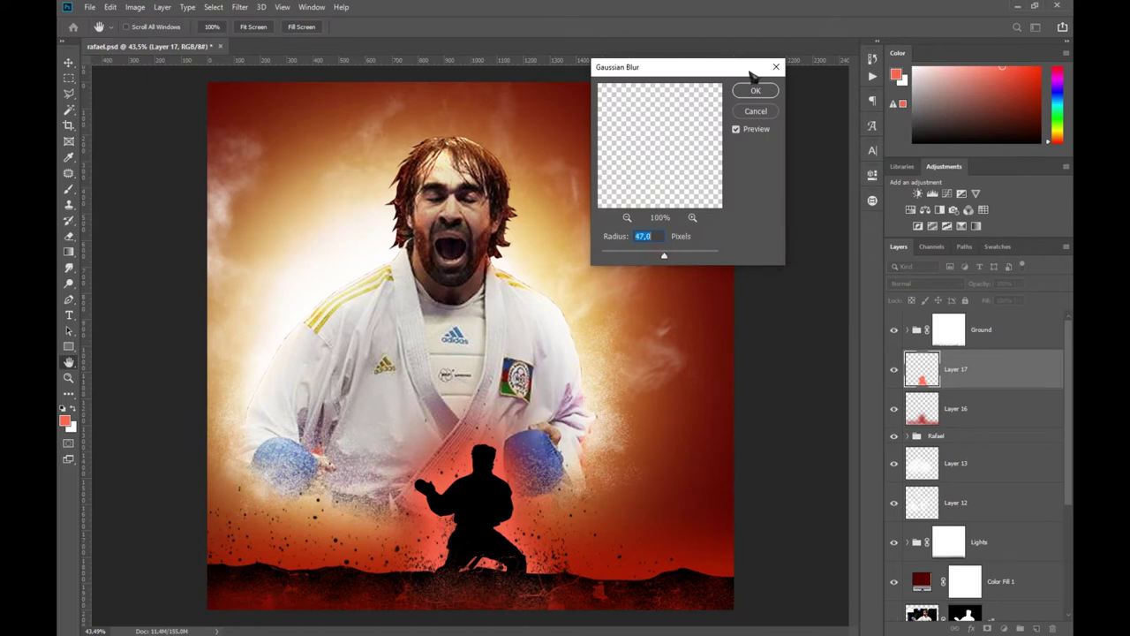
left_click(755, 90)
left_click(907, 330)
- Add a new empty layer inside the Ground group and pick the Dust Particle 'dust 1' brush
left_click(935, 387)
key("ctrl+shift+alt+n")
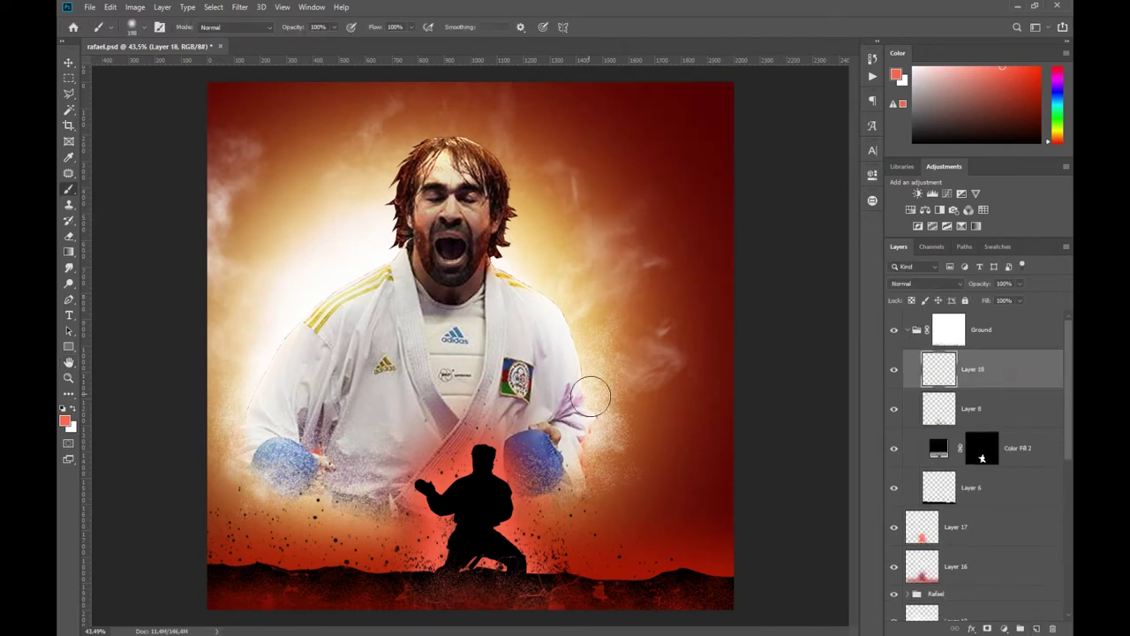
right_click(521, 315)
left_click(530, 452)
scroll(618, 459, "down", 3)
left_click(531, 468)
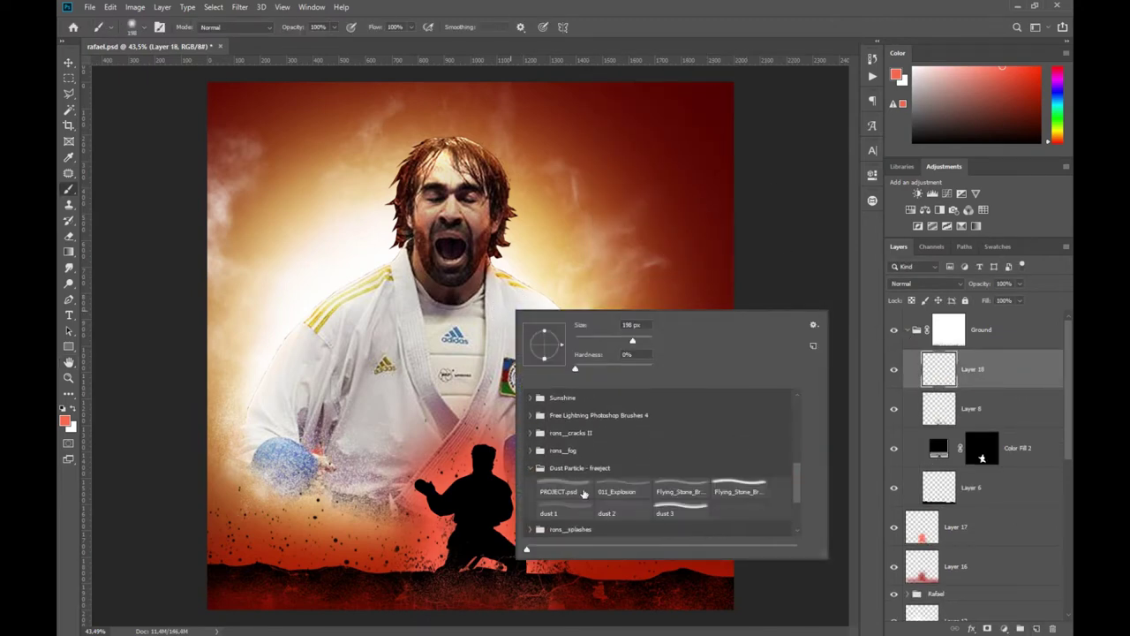
double_click(548, 512)
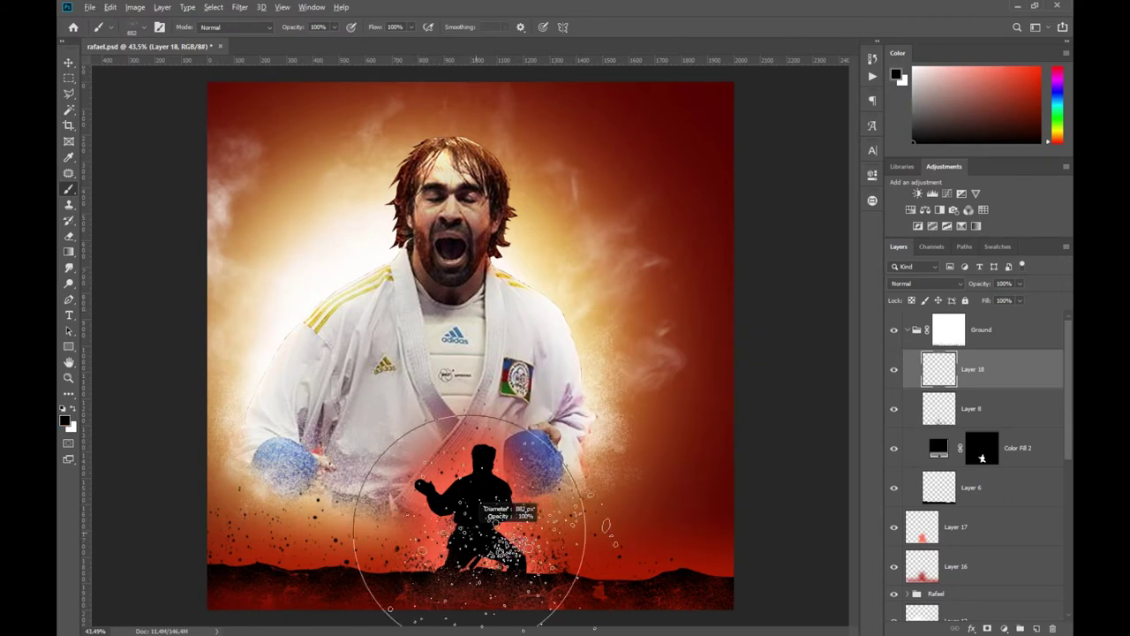
- Scatter dust particles around the kneeling silhouette with larger dust brushes
left_click_drag(396, 525, 437, 512)
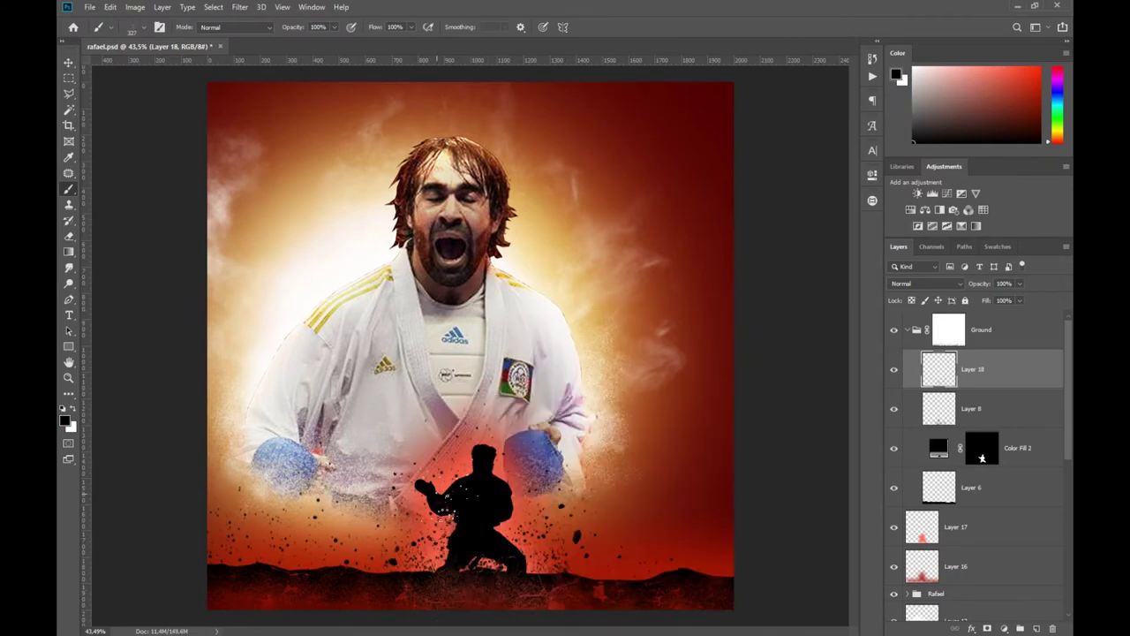
right_click(526, 389)
double_click(618, 565)
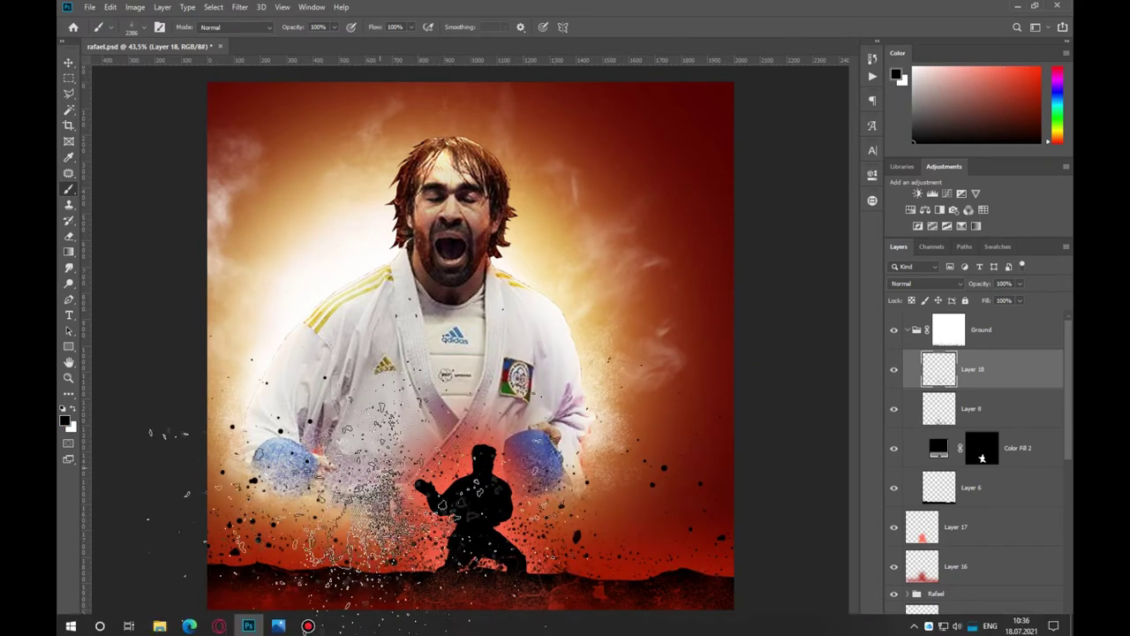
scroll(469, 345, "down", 2)
- Hide part of the Ground group with a soft round black dab on its mask, then select Layer 17
left_click(948, 329)
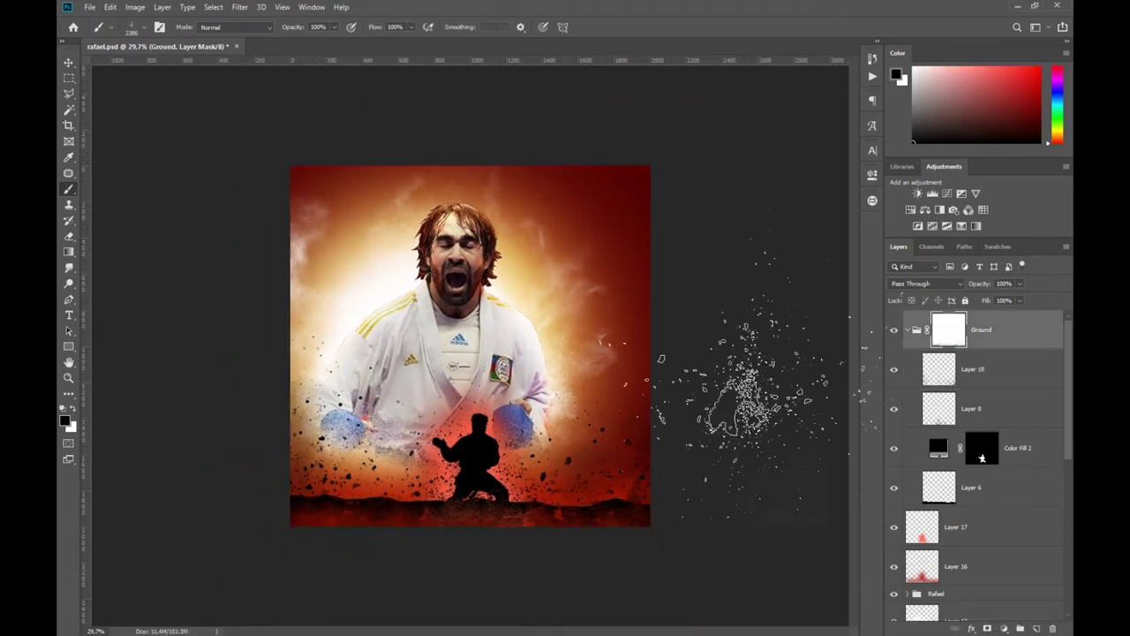
right_click(486, 303)
double_click(530, 391)
left_click(411, 351)
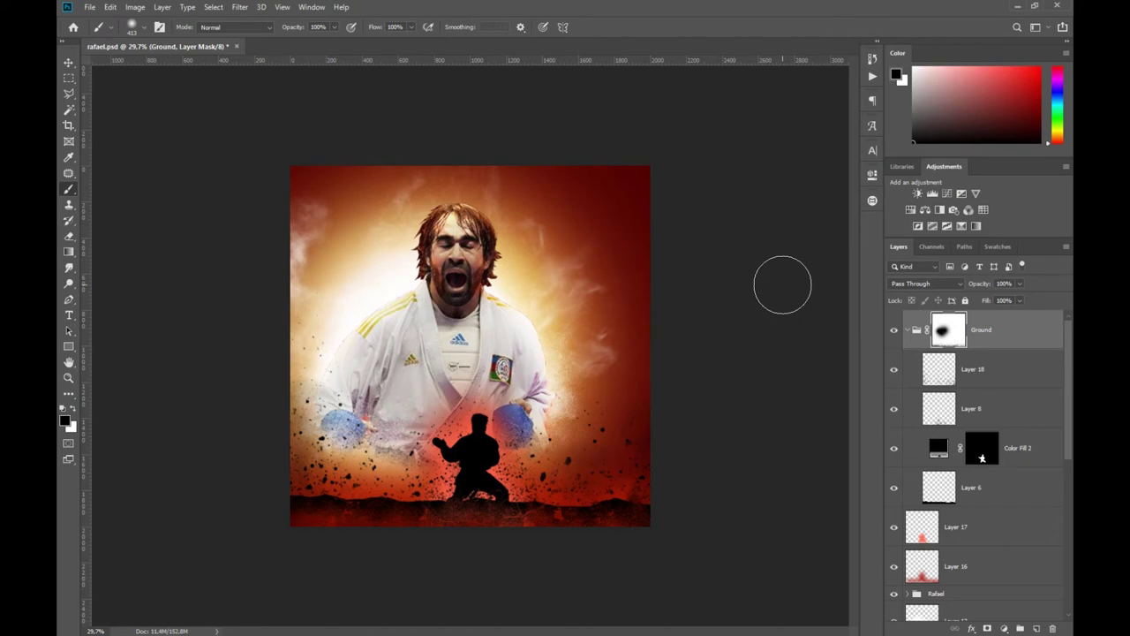
left_click(907, 330)
left_click(967, 369)
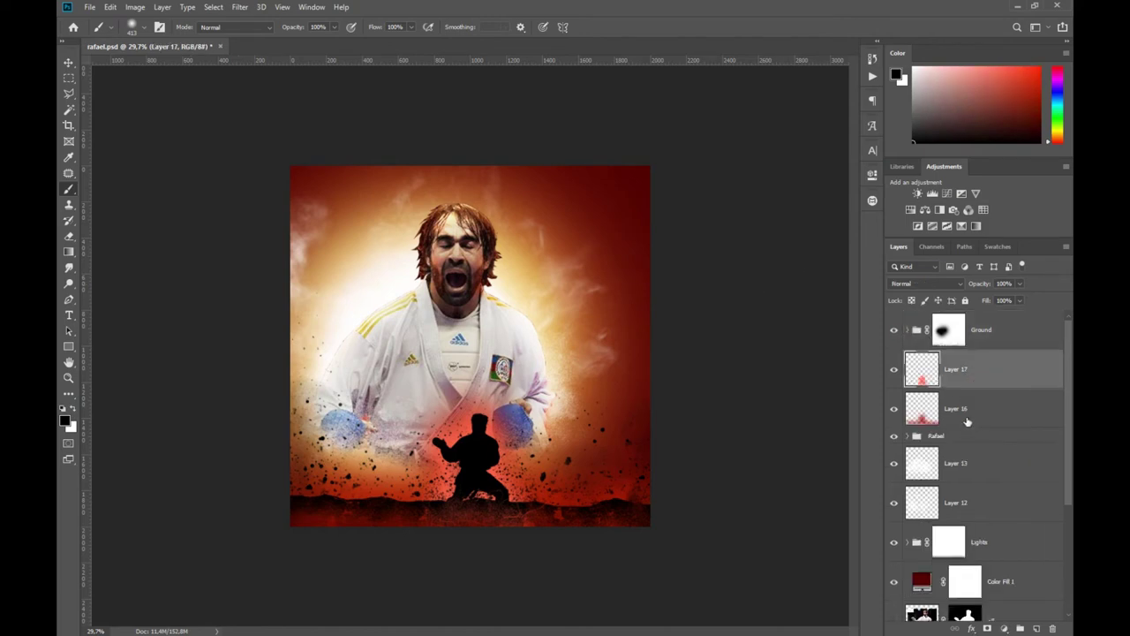
scroll(975, 420, "down", 2)
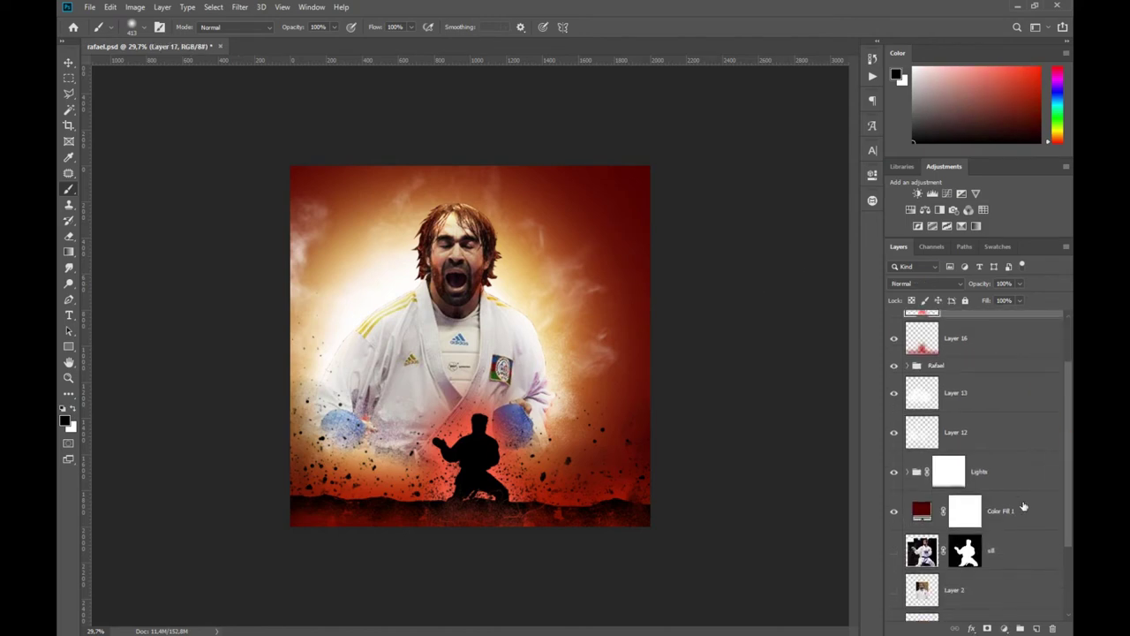
- Create Layer 19 above the Lights group and stamp Dust Particle debris spatter around the fighter
left_click(1024, 508)
key("ctrl+shift+alt+n")
right_click(505, 305)
scroll(569, 451, "down", 3)
scroll(569, 451, "down", 2)
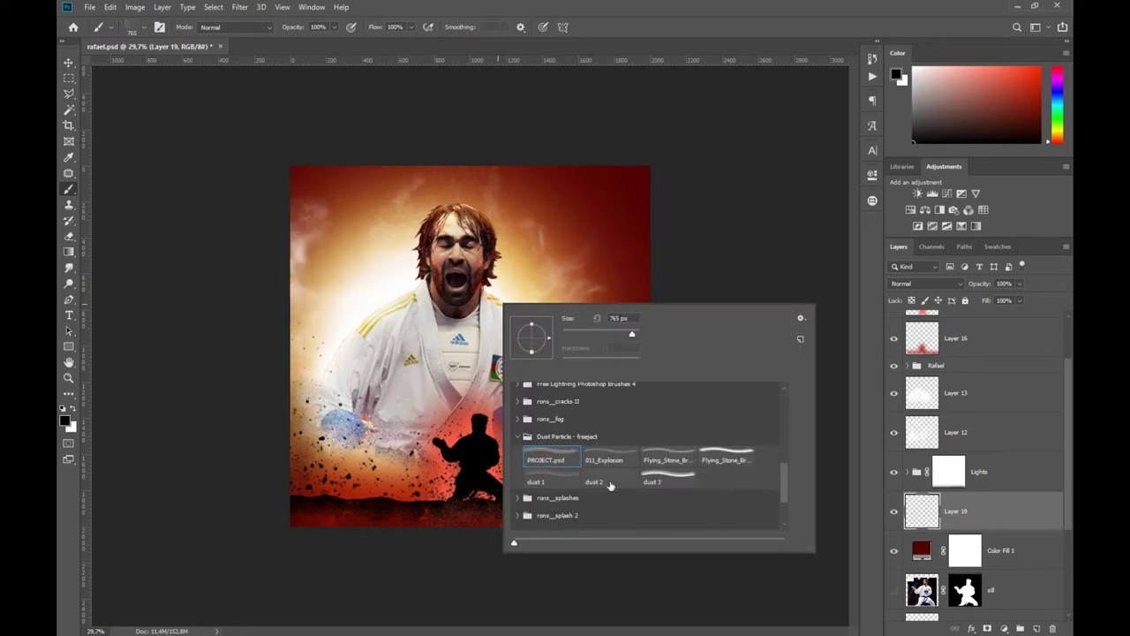
double_click(546, 460)
left_click_drag(956, 510, 956, 459)
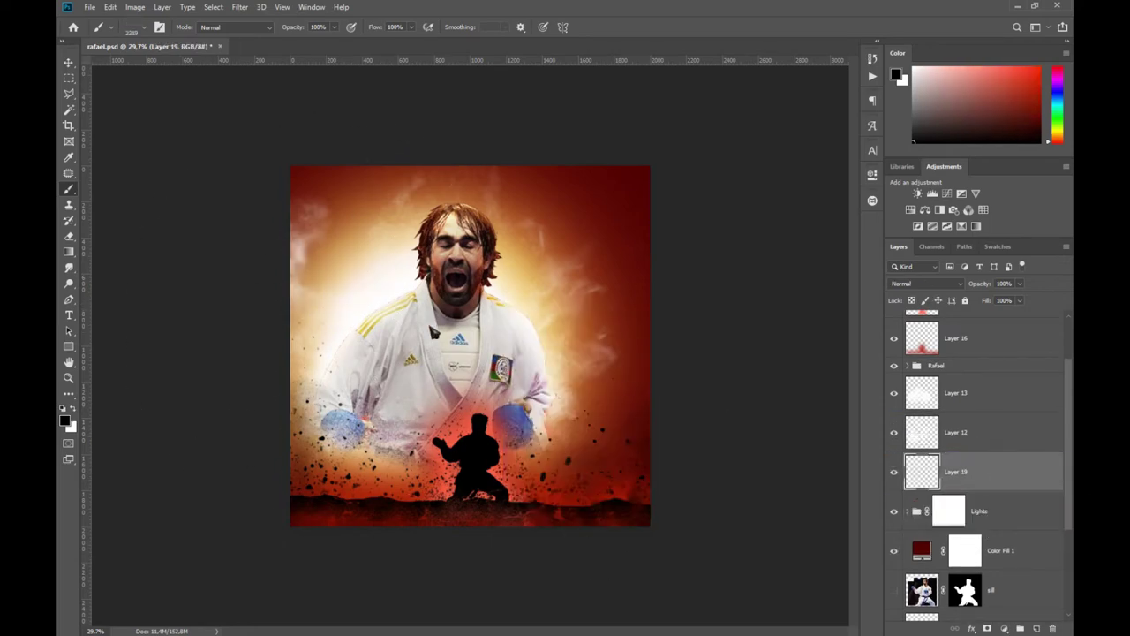
right_click(473, 298)
left_click(371, 340)
key("ctrl+z")
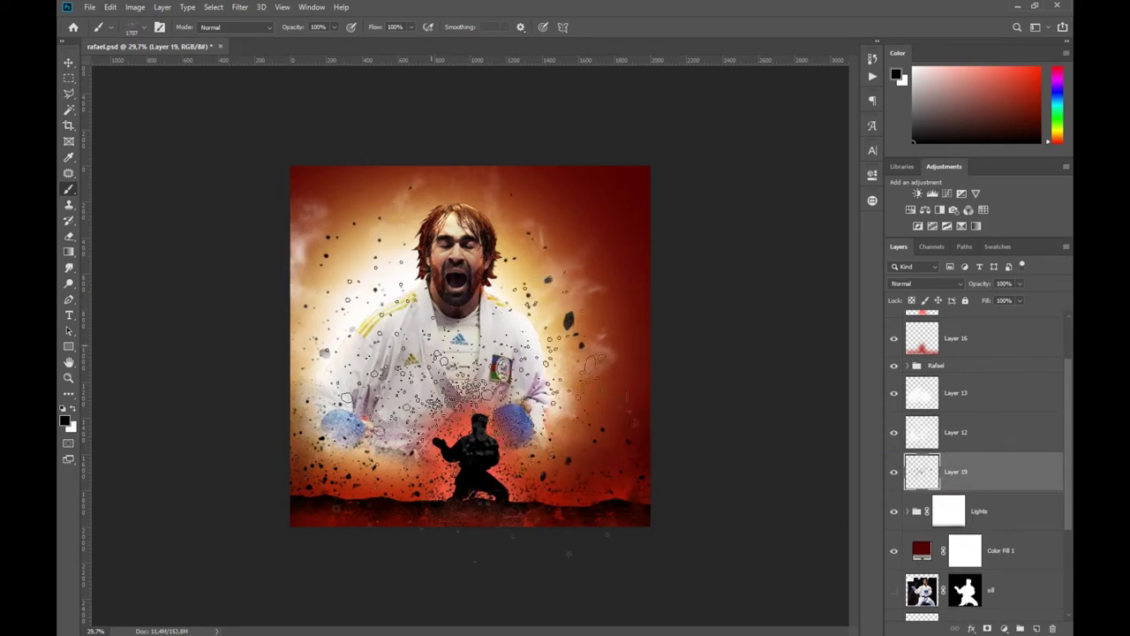
- Streak the debris with Motion Blur (angle 50, distance 6) and choose a spray brush
left_click(239, 6)
left_click(411, 214)
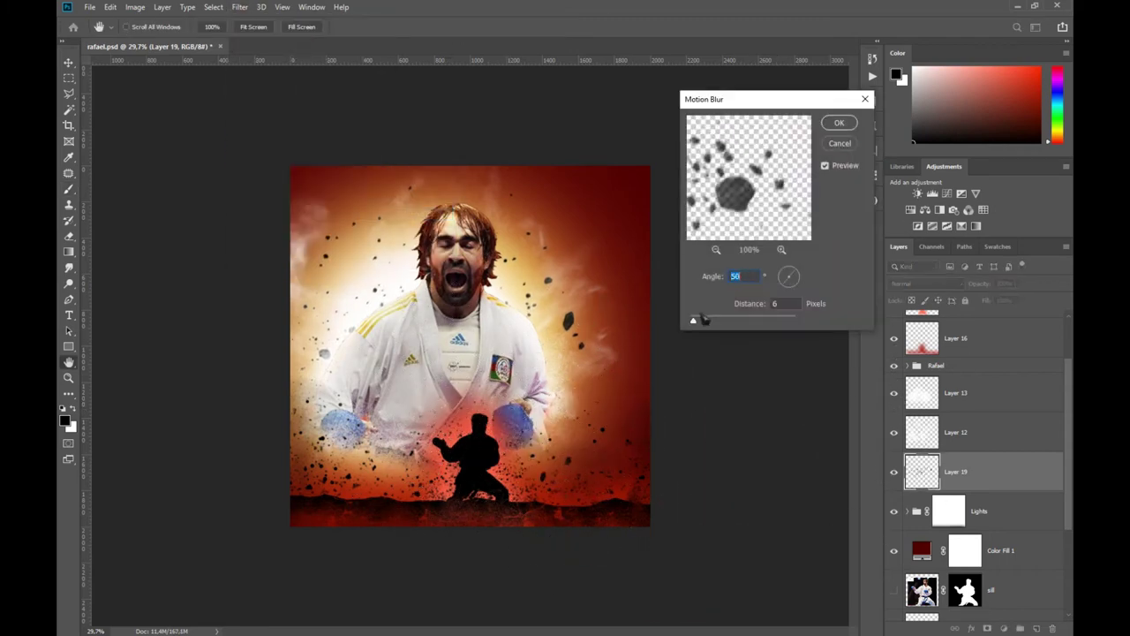
key("Return")
right_click(587, 326)
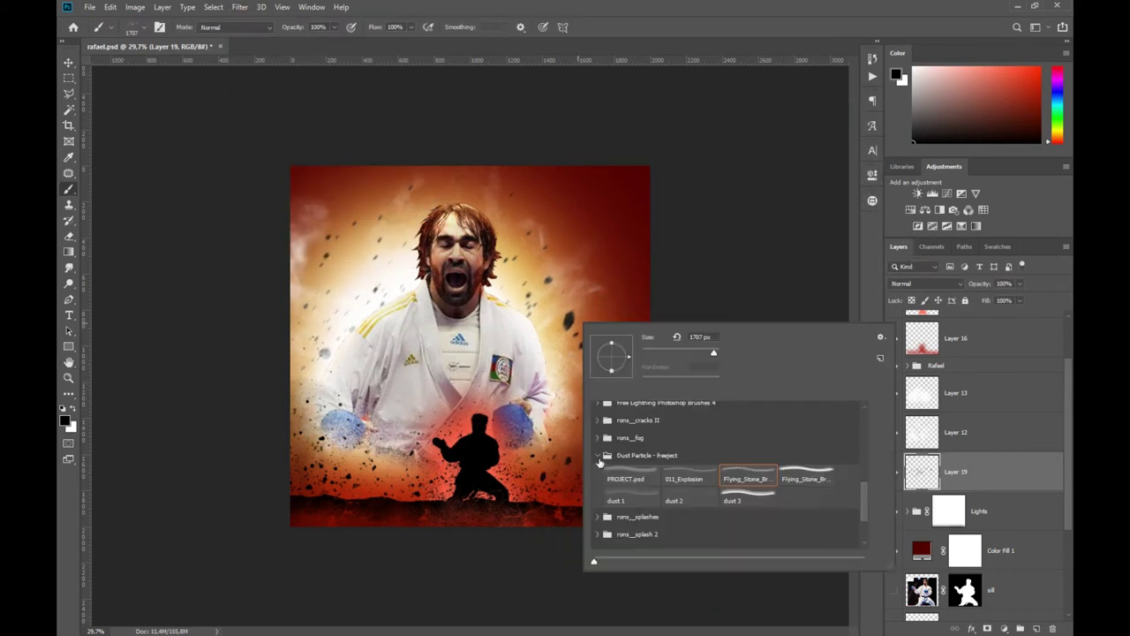
left_click_drag(865, 476, 870, 526)
left_click(597, 449)
double_click(669, 468)
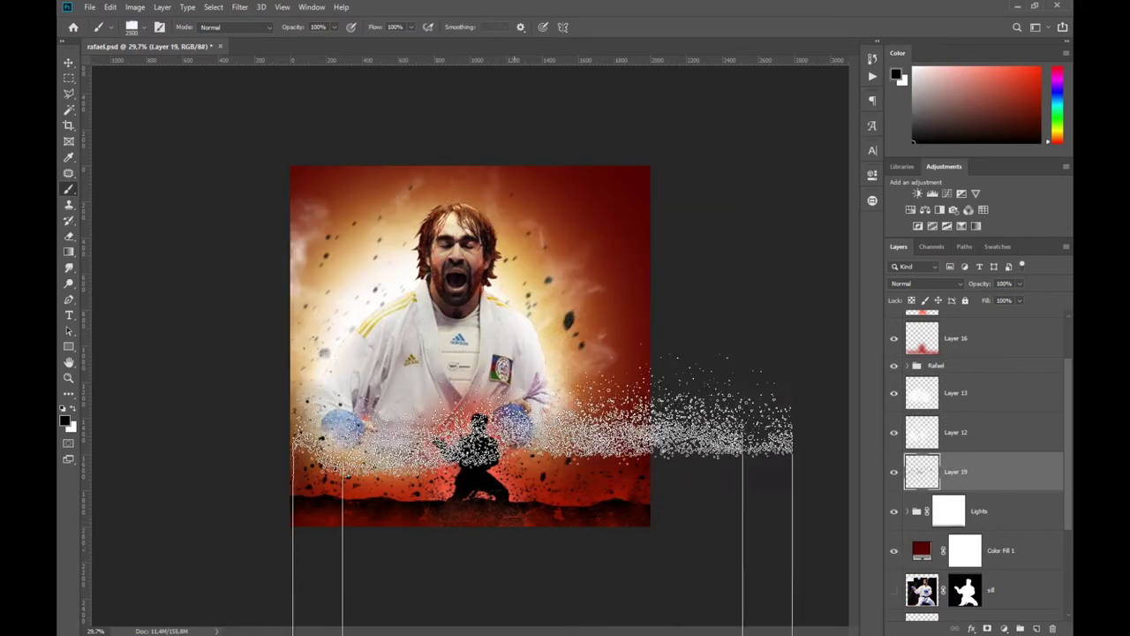
- Spray particles with spray brush 5 on a new layer above Rafael, around the hands and lower poster
left_click(936, 365)
left_click(1037, 628)
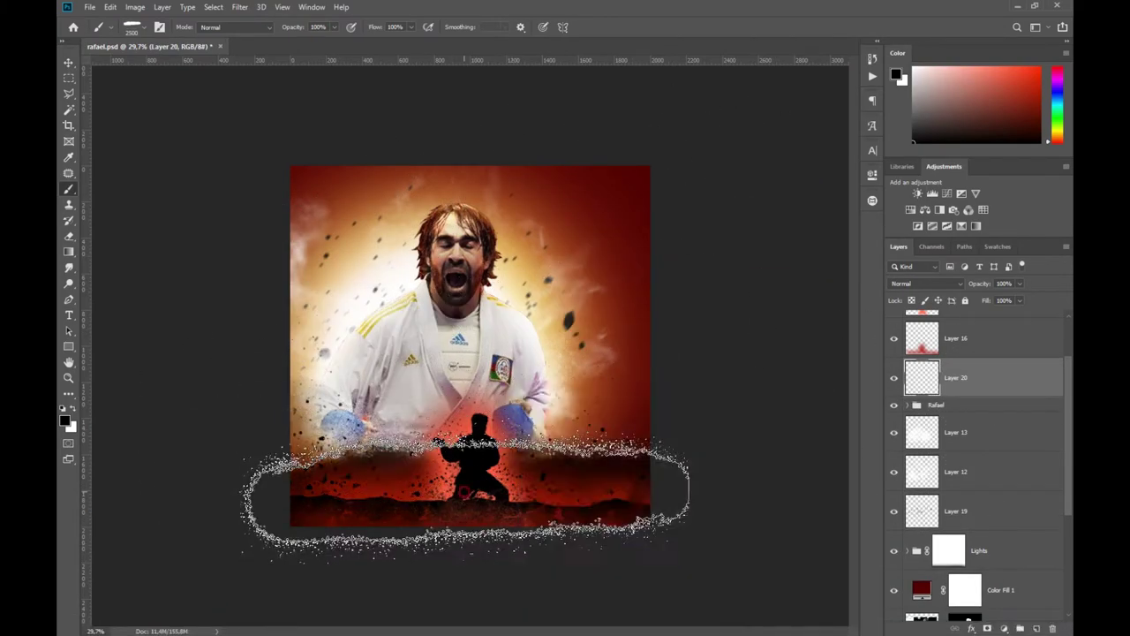
right_click(523, 391)
double_click(570, 552)
right_click(452, 363)
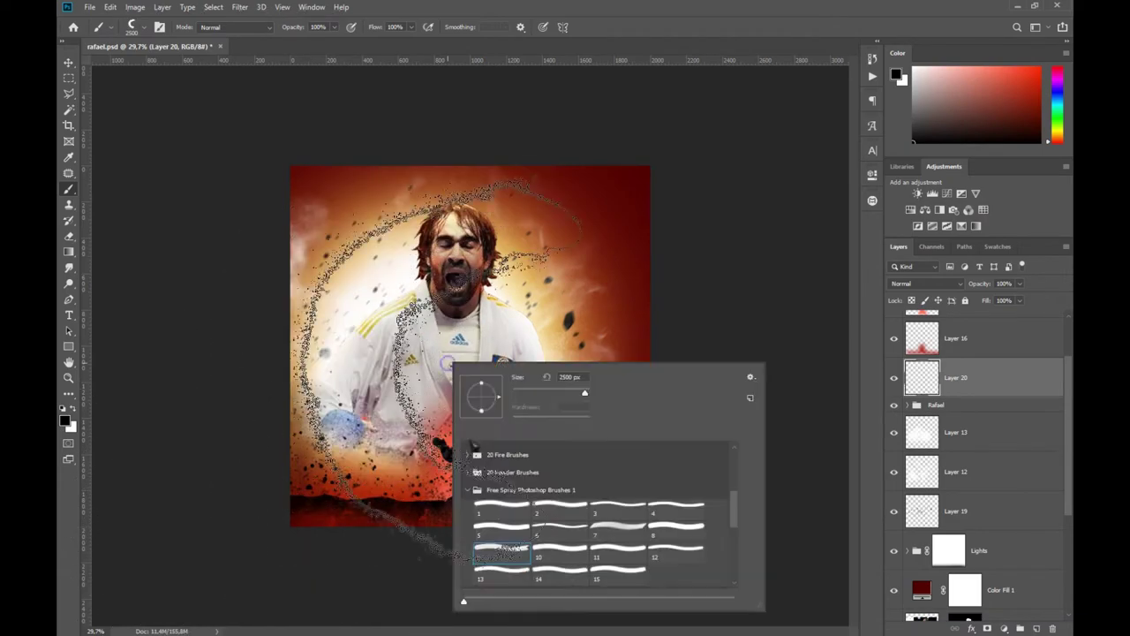
key("Escape")
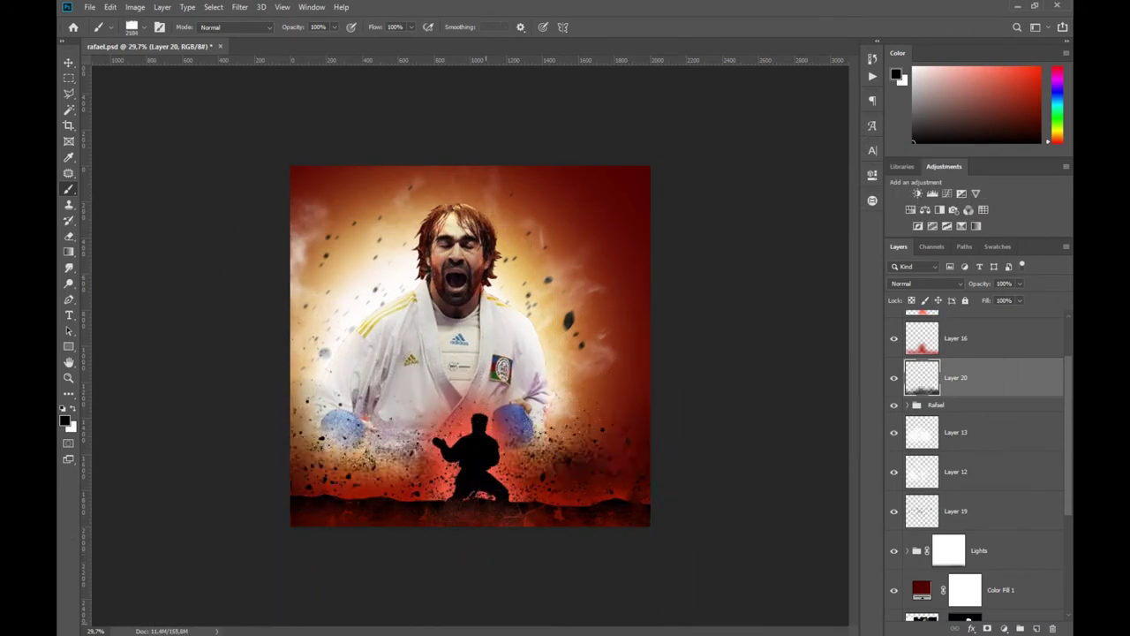
left_click_drag(468, 415, 542, 512)
- Paint scattered particle strokes over the lower left on new layers below Layer 16, picking dark red
scroll(965, 372, "up", 1)
left_click(960, 338)
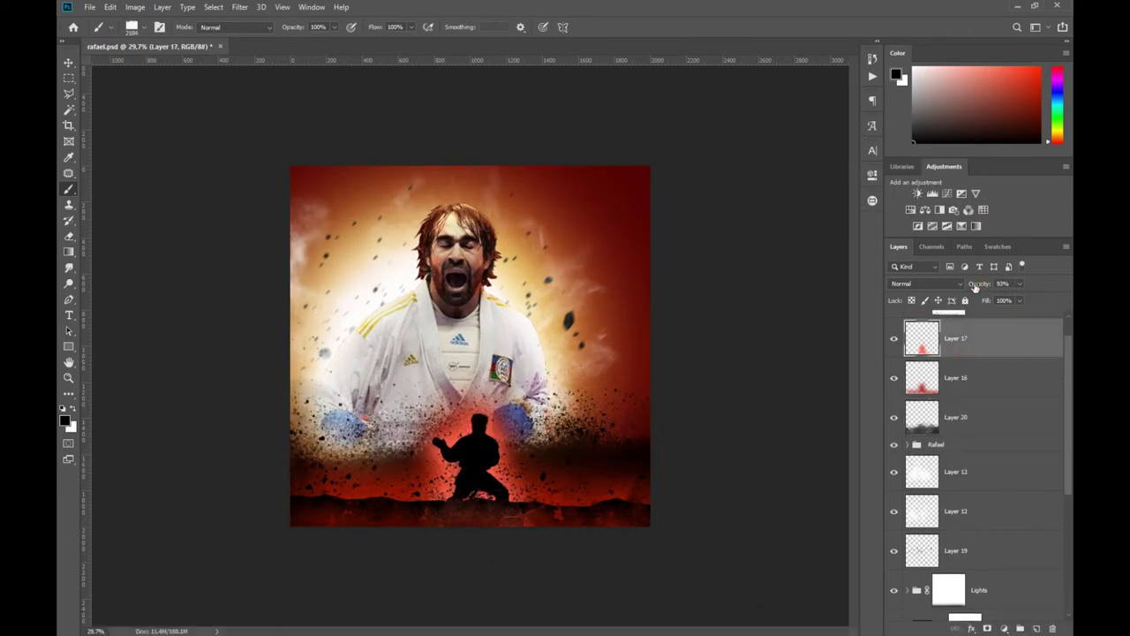
left_click(987, 365)
left_click(1037, 628, "ctrl")
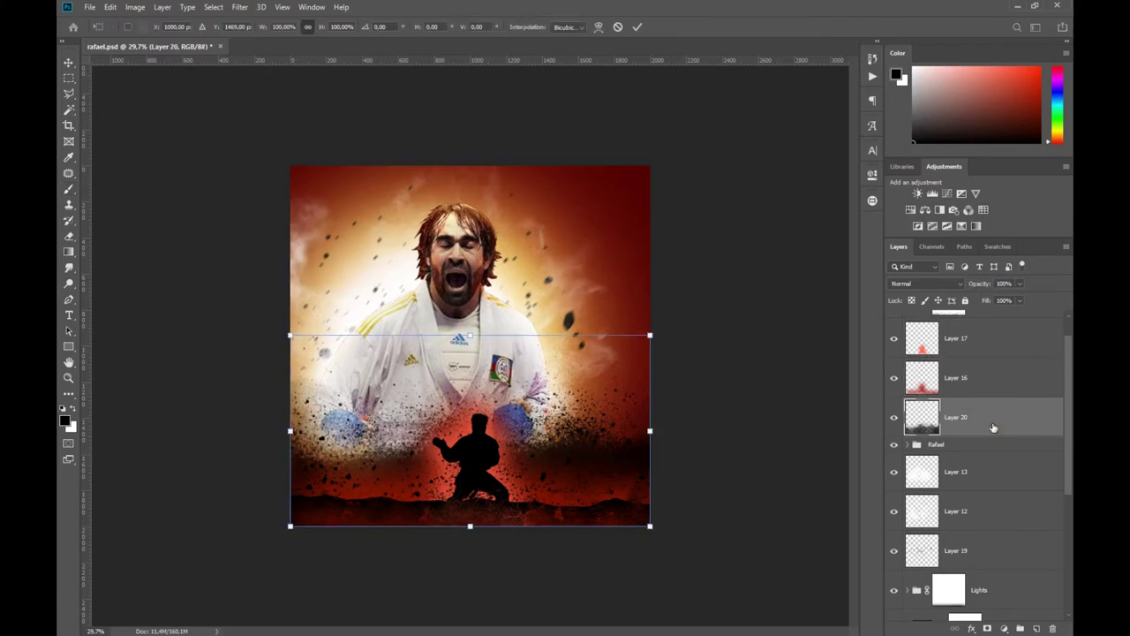
right_click(662, 452)
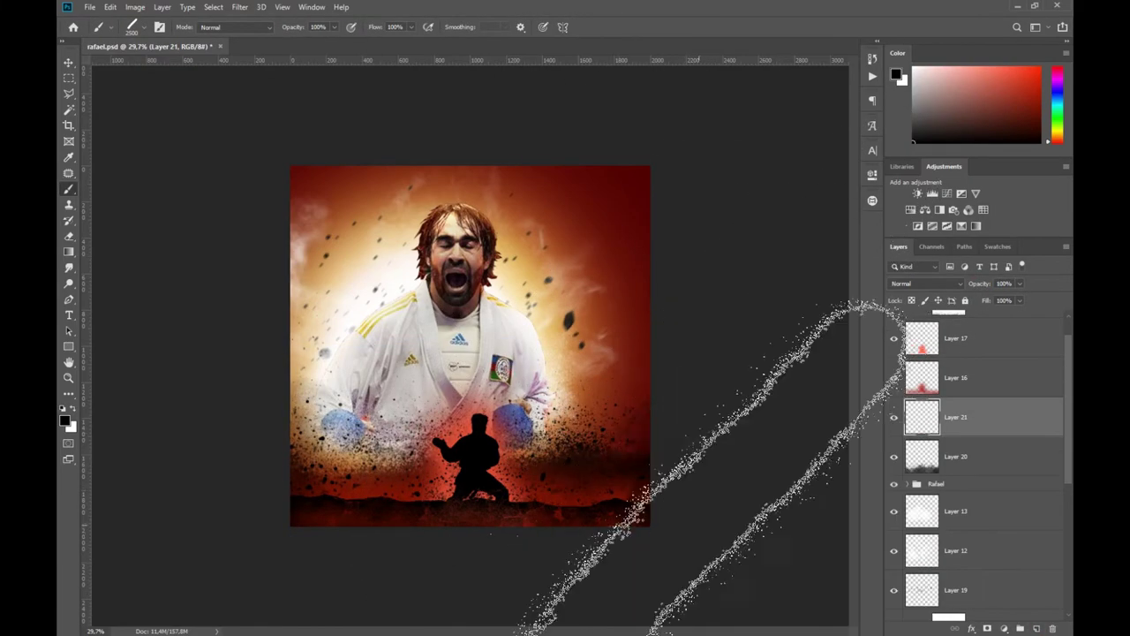
right_click(662, 452)
double_click(673, 531)
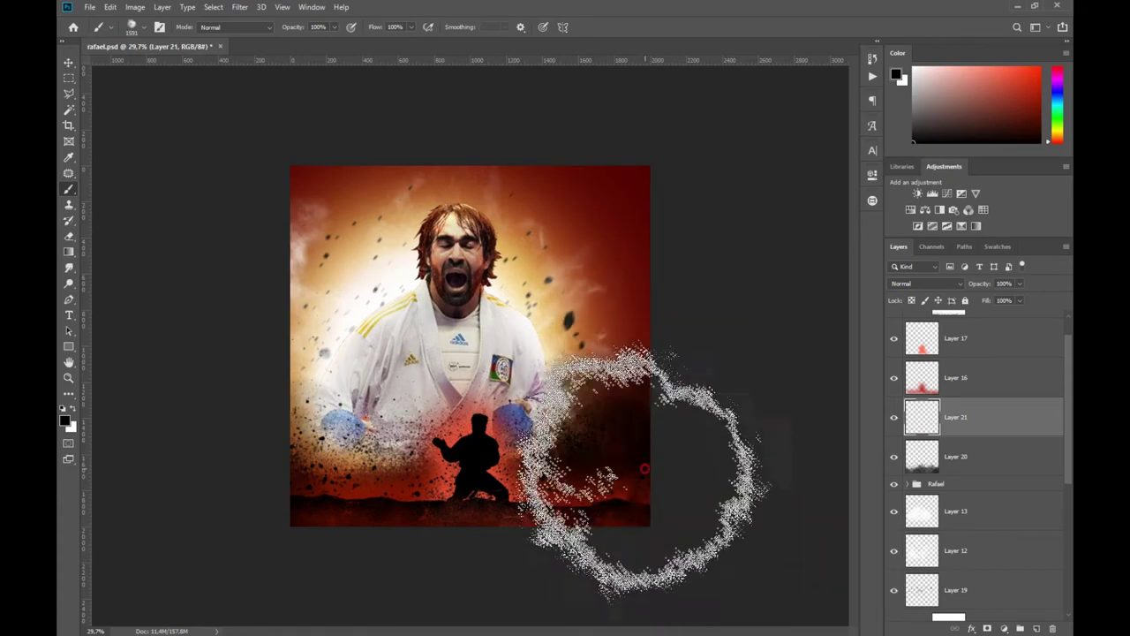
right_click(597, 355)
double_click(707, 495)
left_click(1037, 627, "ctrl")
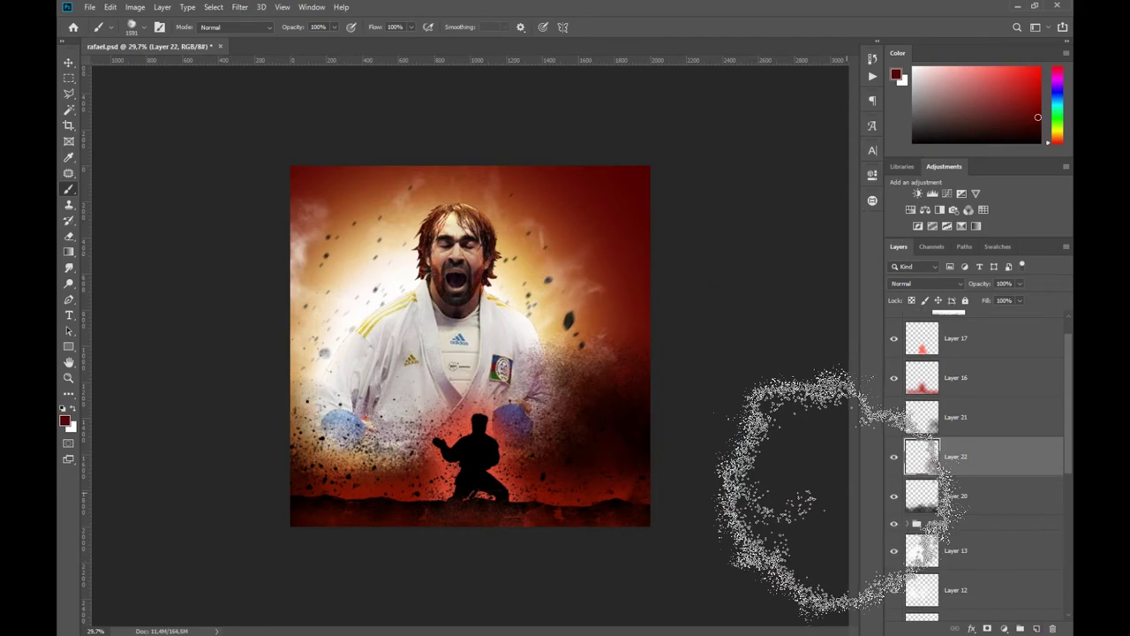
left_click_drag(201, 430, 354, 530)
left_click(353, 543, "alt")
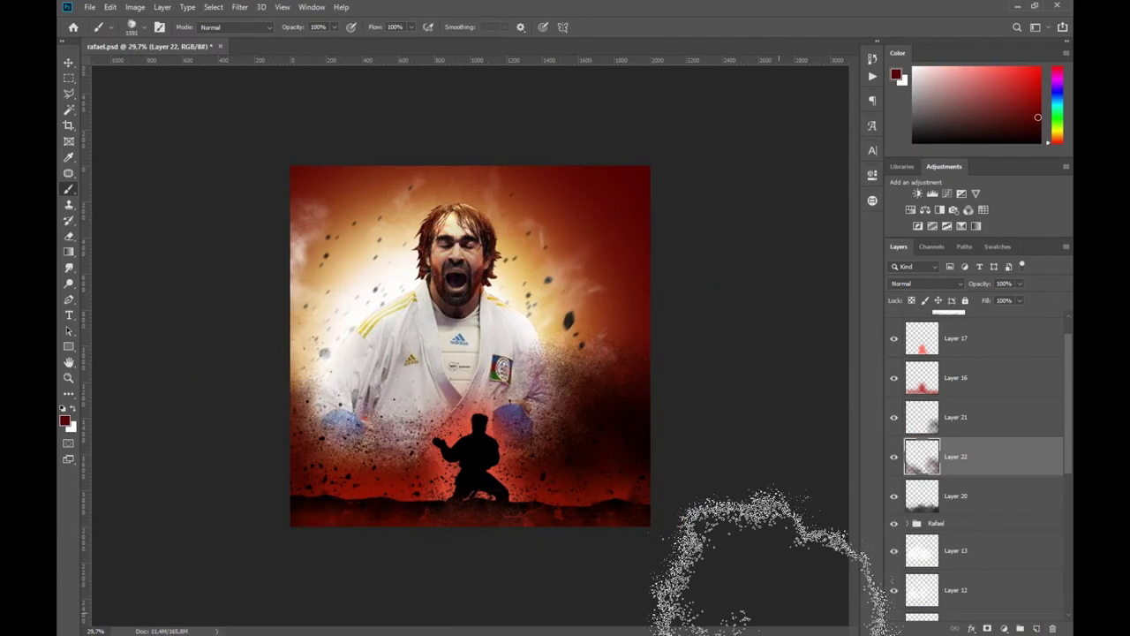
- Group particle Layers 21, 22 and 20, and group Layers 17 and 16 as Lightning sillulete
left_click(971, 417, "ctrl")
left_click(963, 496, "ctrl")
key("ctrl+g")
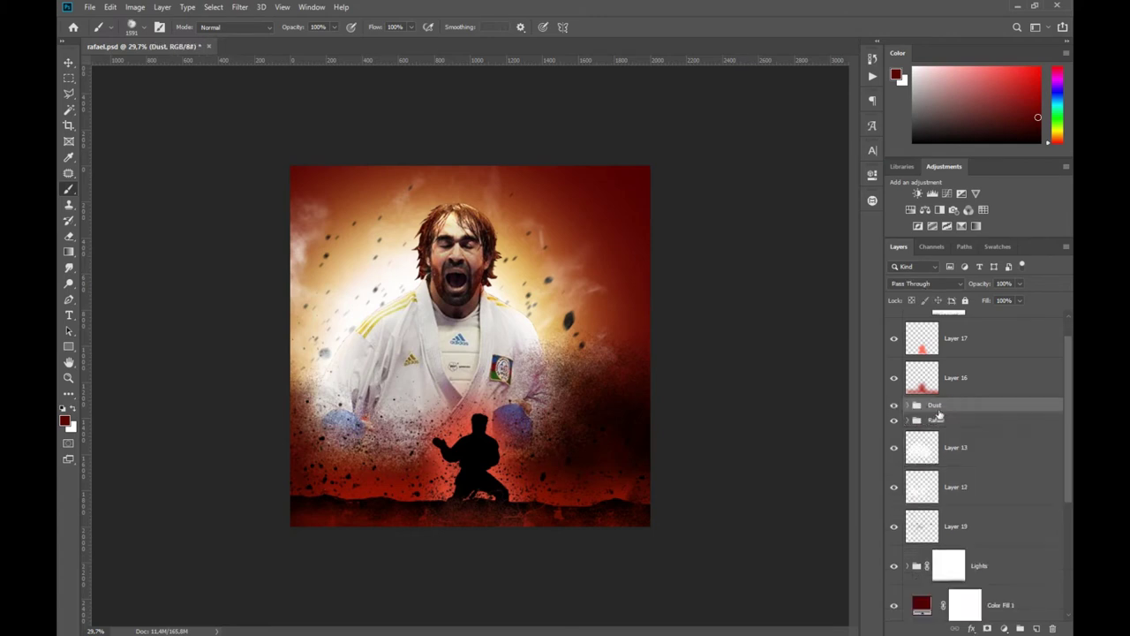
left_click(956, 338)
left_click(955, 377, "shift")
key("ctrl+g")
type("Lightning sillulete")
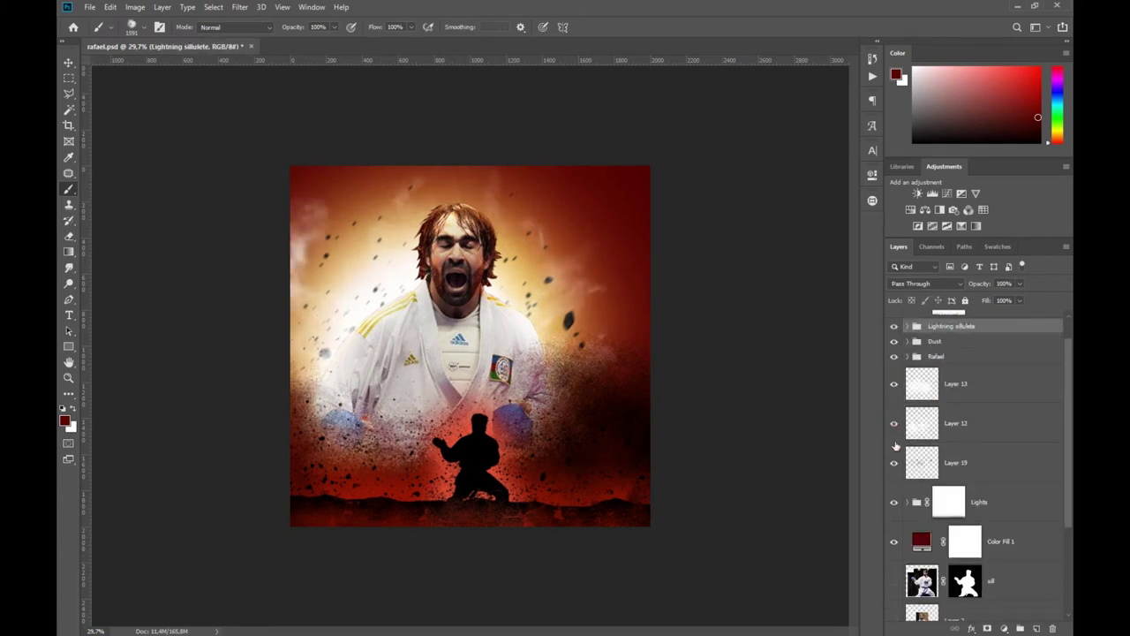
- Group Layers 13, 12 and 19 as Smoke and move Layer 2 to the top of the stack
left_click(956, 462)
left_click(956, 383, "shift")
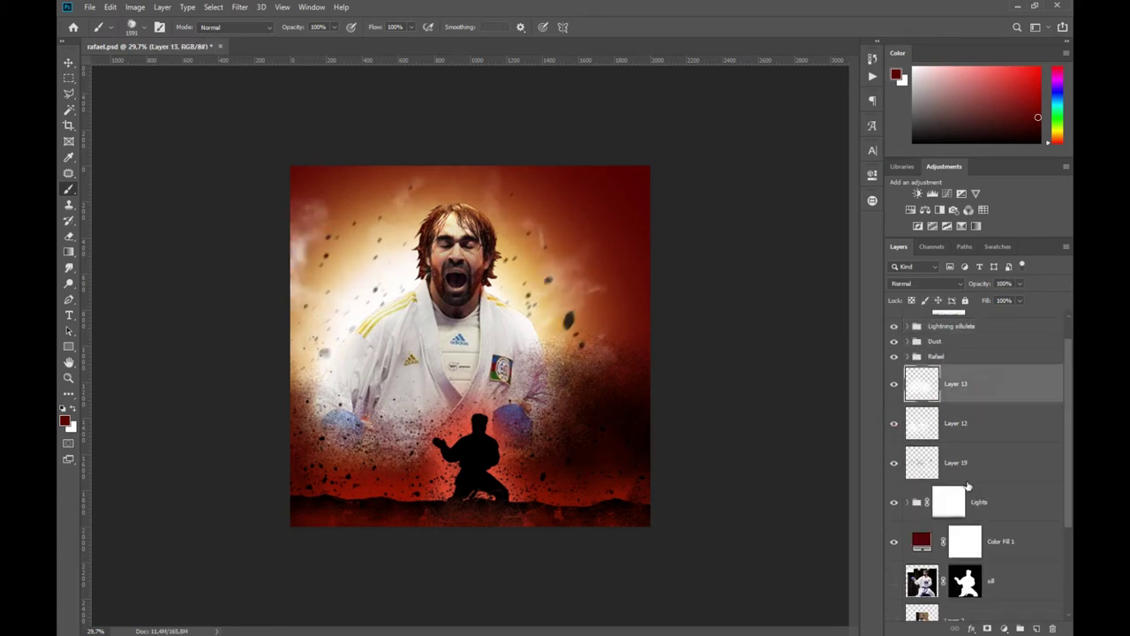
key("ctrl+g")
double_click(939, 372)
type("Smoke")
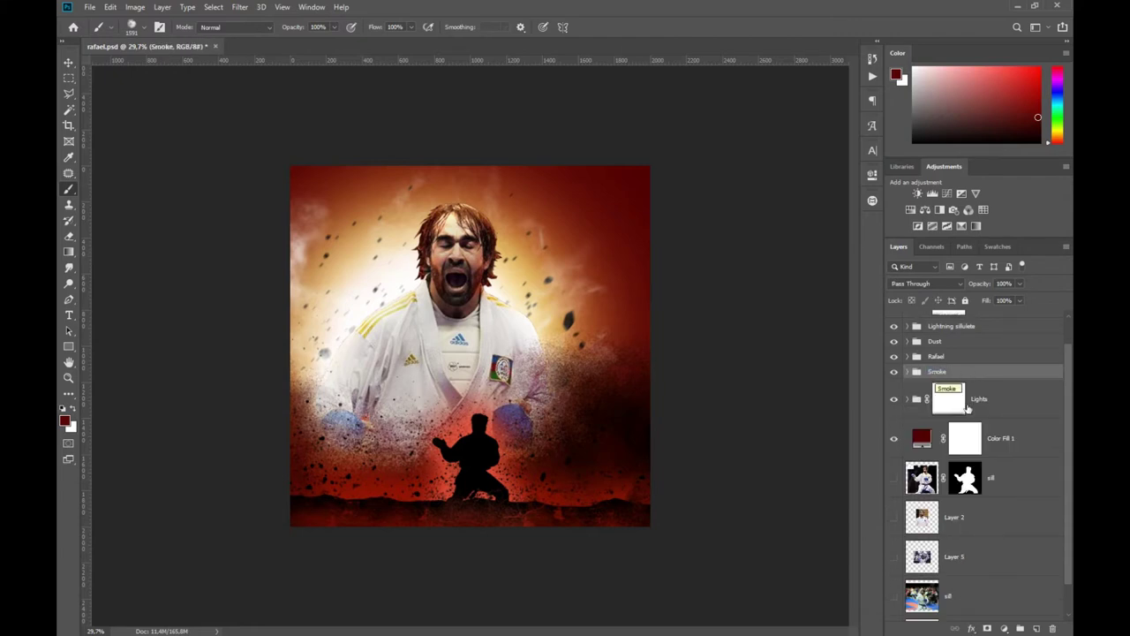
scroll(1068, 388, "up", 1)
scroll(981, 404, "down", 2)
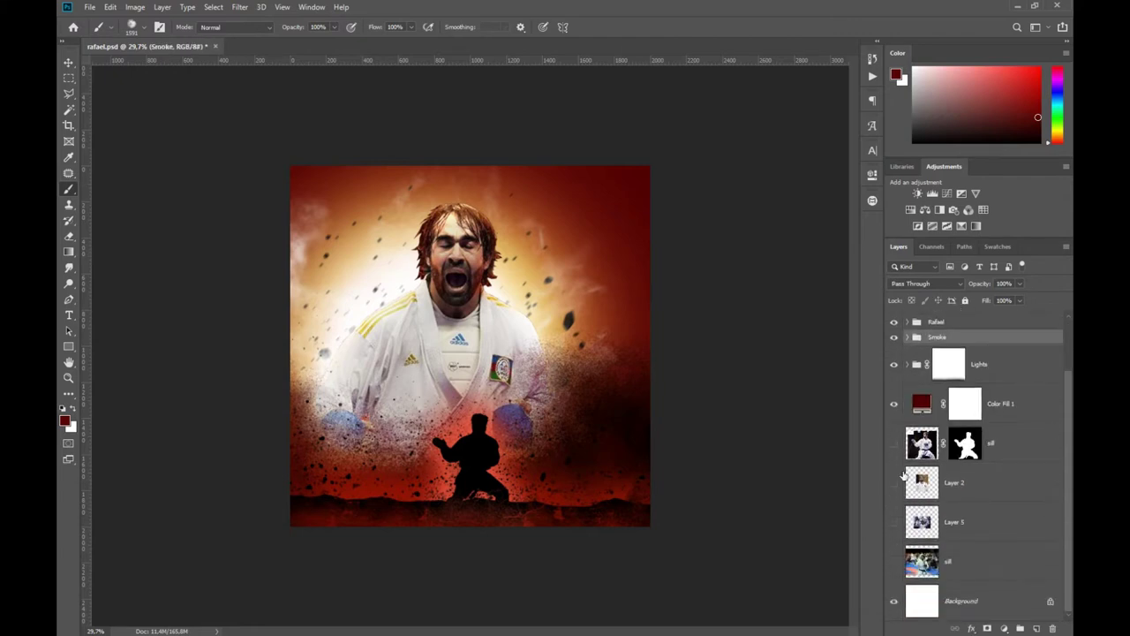
left_click_drag(972, 482, 992, 238)
left_click_drag(984, 313, 985, 320)
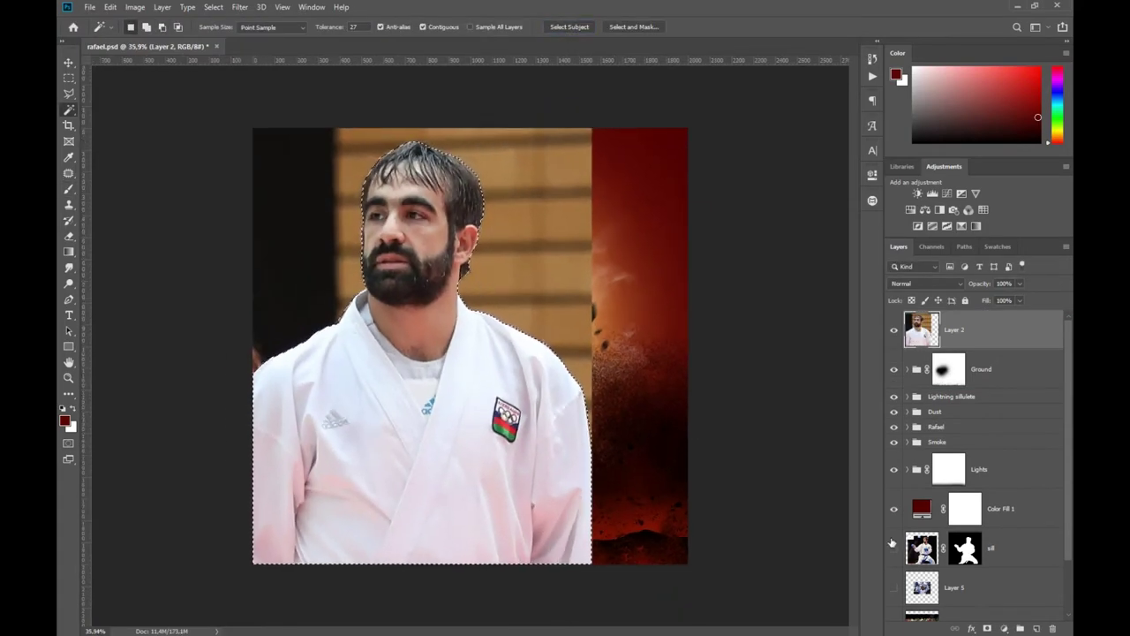
- Cut the fighter out of Layer 2 with Select Subject and Select and Mask, placing it below Smoke
left_click(987, 628)
key("ctrl+alt+r")
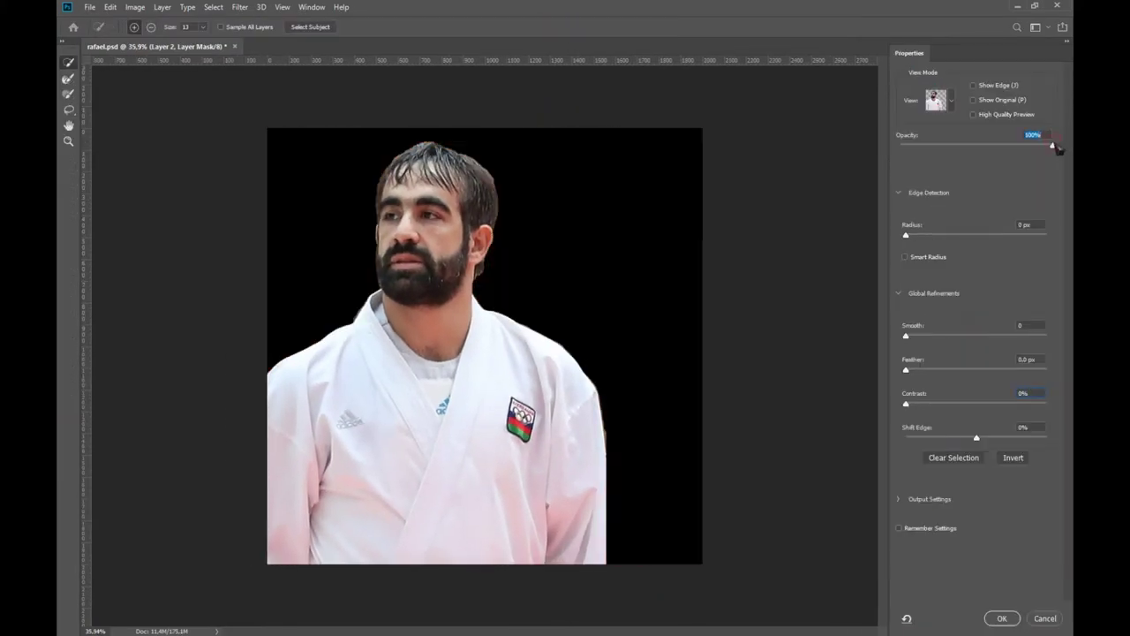
left_click(1004, 619)
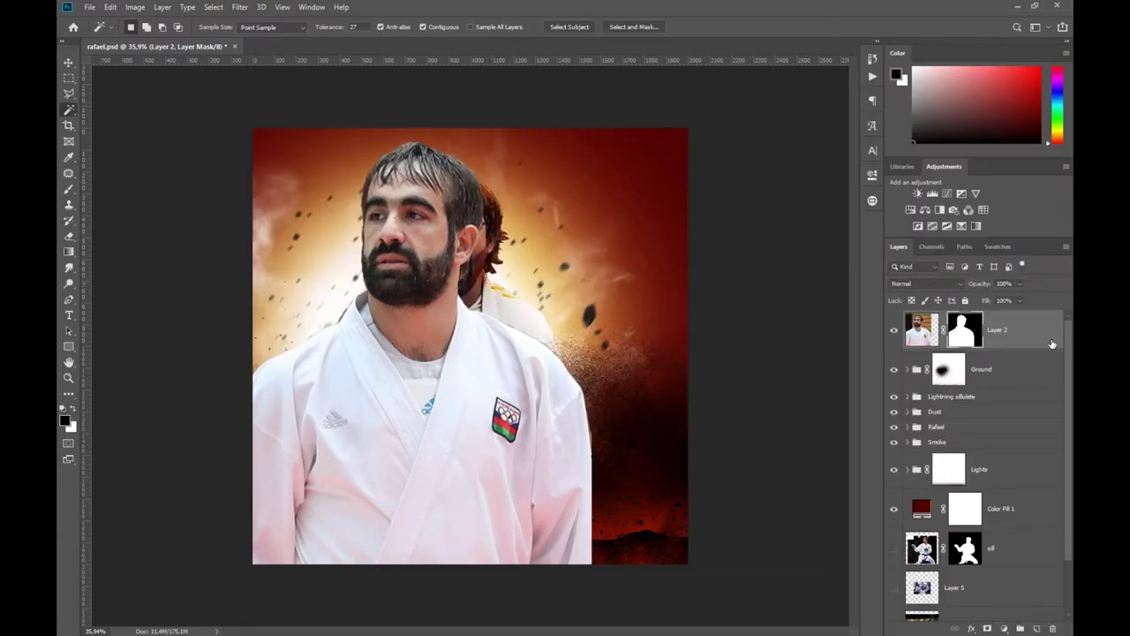
left_click_drag(1040, 388, 1042, 429)
- Shrink the Layer 2 portrait and position it in the upper right
key("ctrl+t")
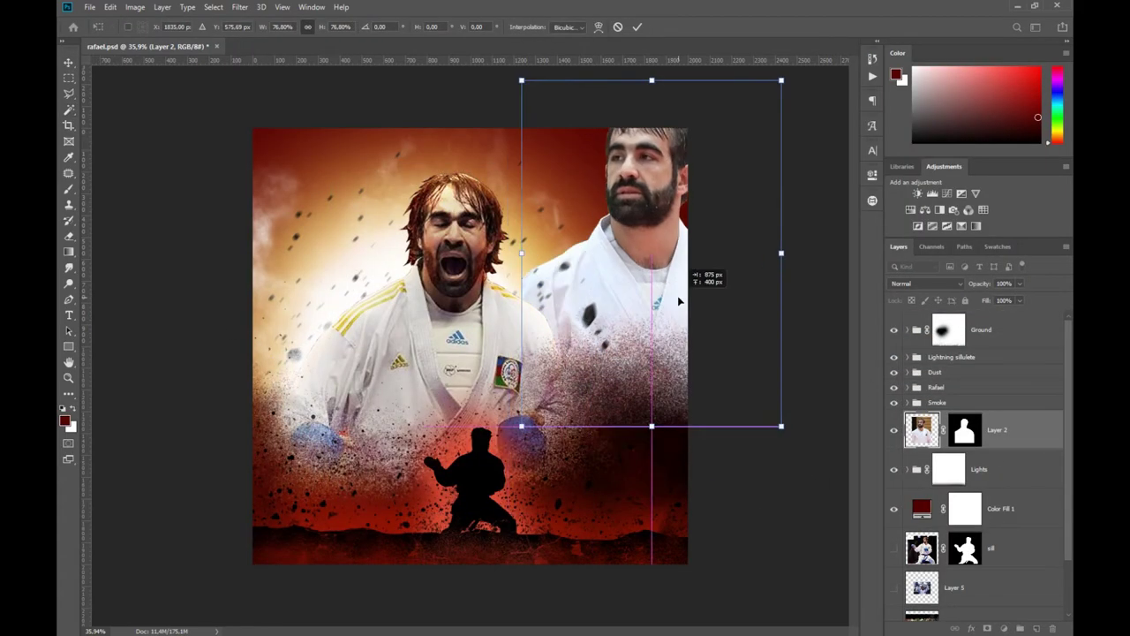
mouse_move(422, 341)
left_mouse_down()
mouse_move(761, 282)
mouse_move(713, 259)
left_mouse_up()
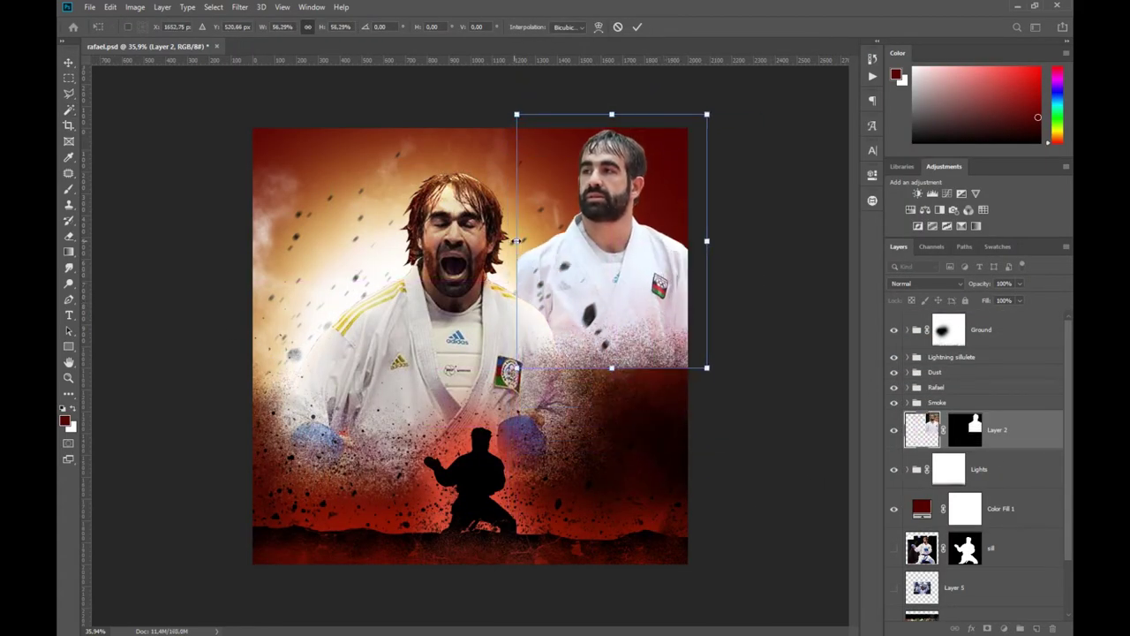
left_click_drag(570, 260, 554, 256)
key("Return")
- Paint black on the portrait's mask to fade its right side and lower edge, deleting the extra mask
left_click(987, 628)
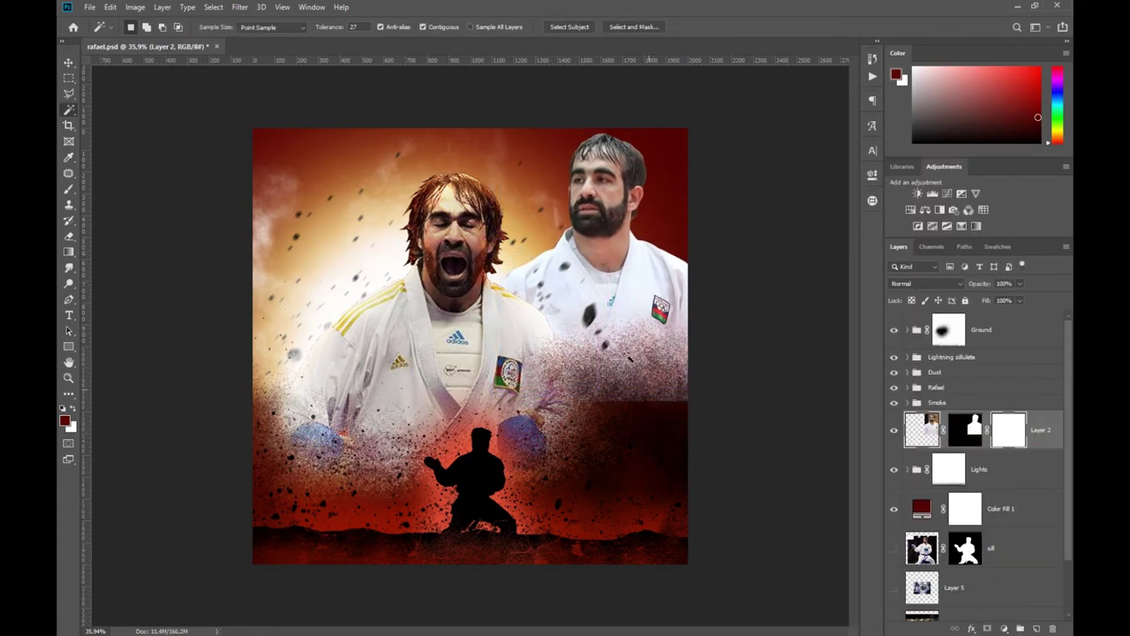
key("b")
right_click(551, 303)
key("Escape")
key("d")
left_click_drag(542, 468, 636, 477)
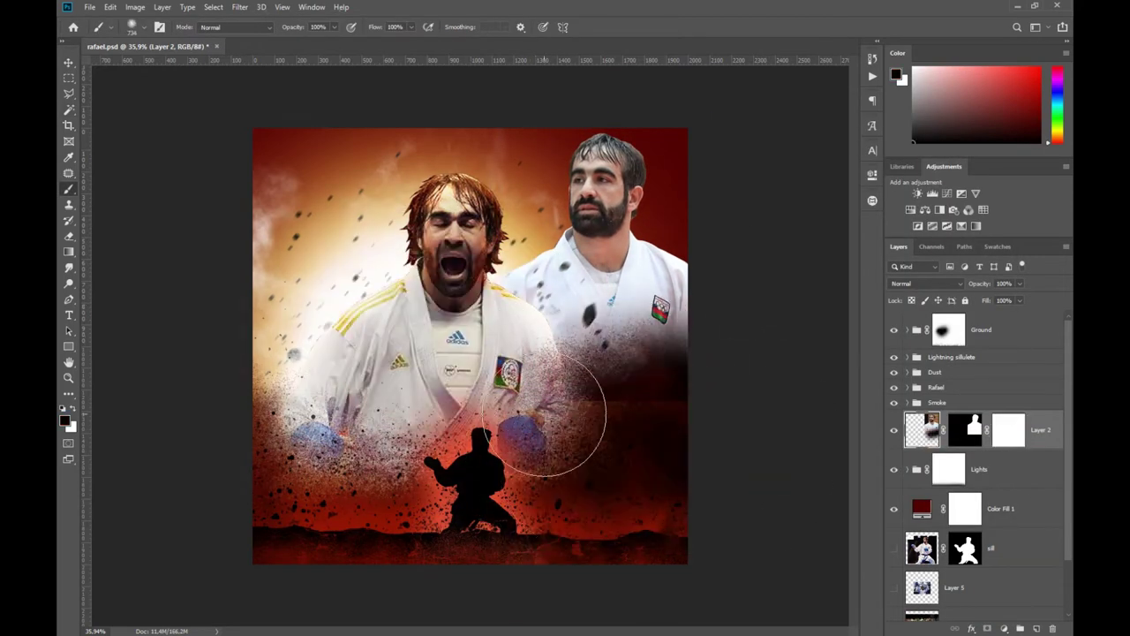
double_click(1009, 430)
right_click(1009, 430)
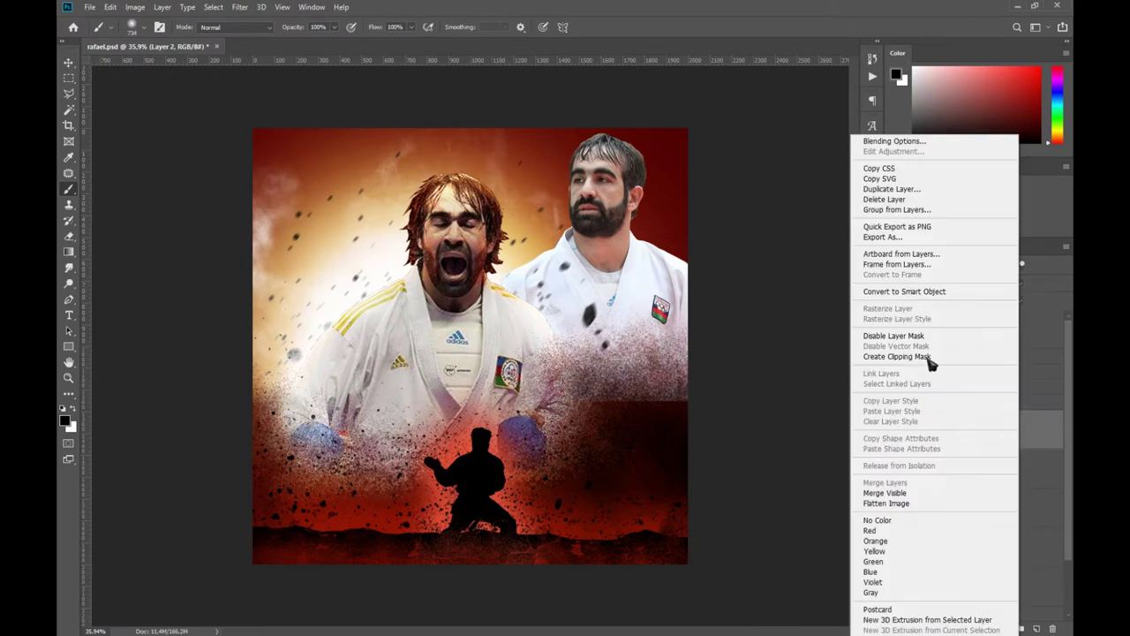
left_click(927, 362)
left_click_drag(776, 465, 609, 397)
left_click_drag(681, 379, 484, 415)
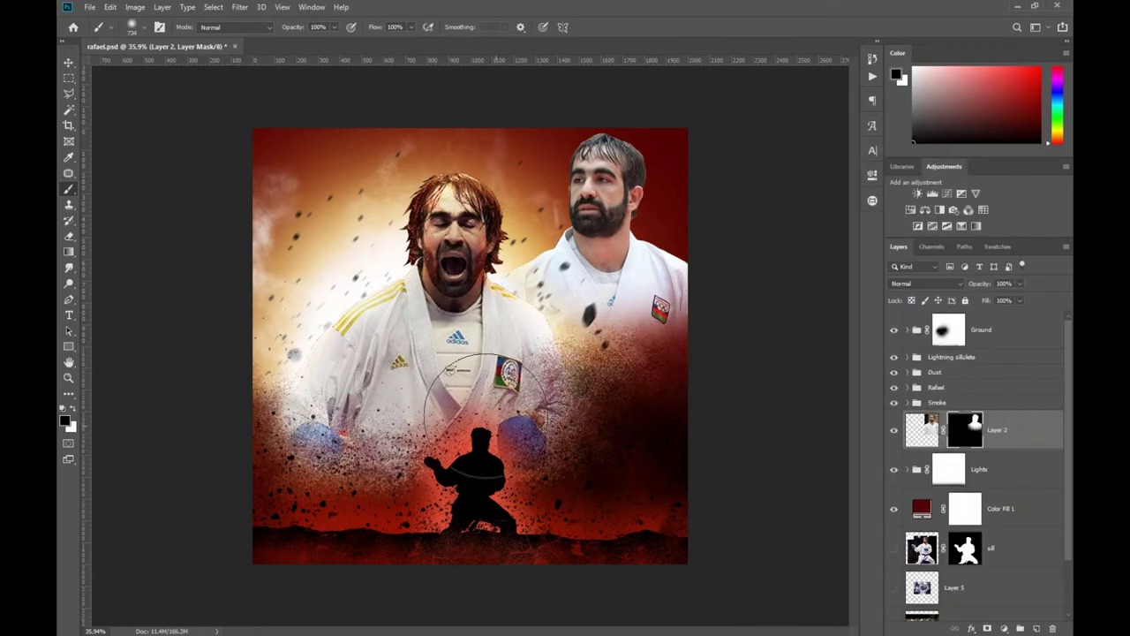
- Desaturate the portrait with Hue/Saturation and Curves, then group it as Rafael right at 60% opacity
left_click(925, 210)
left_click_drag(768, 302, 765, 306)
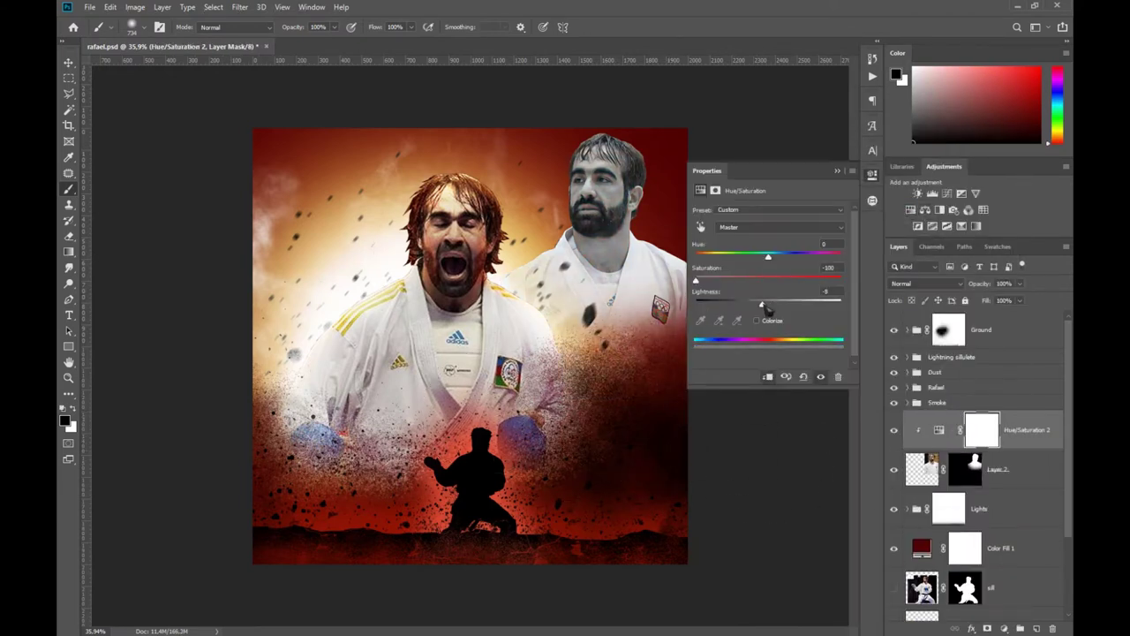
left_click(1006, 469)
left_click(946, 192)
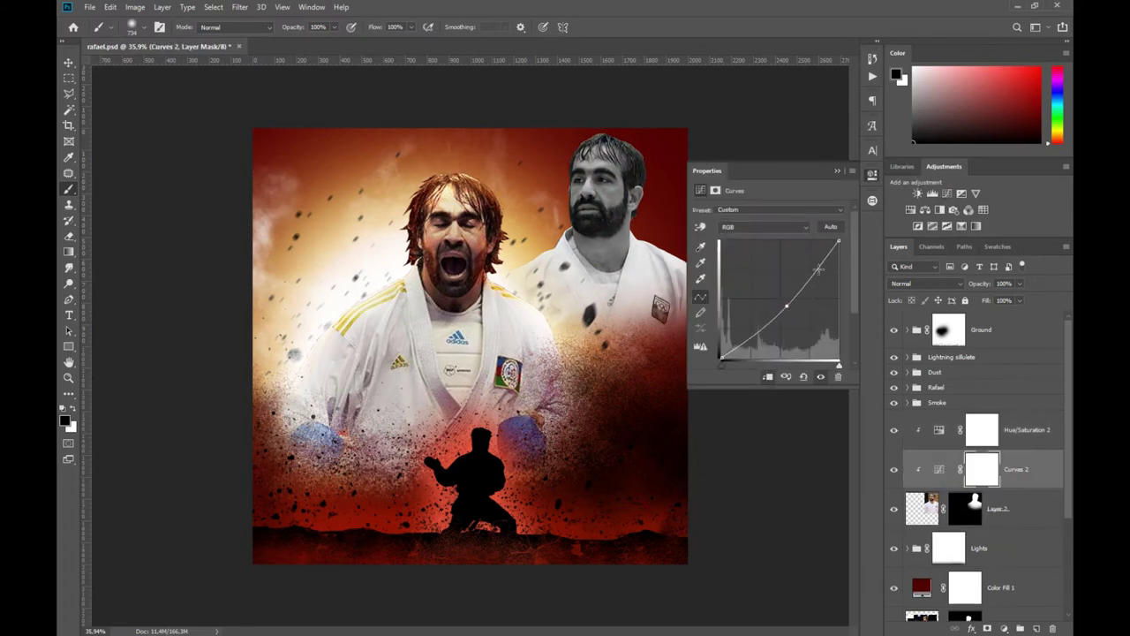
key("ctrl+g")
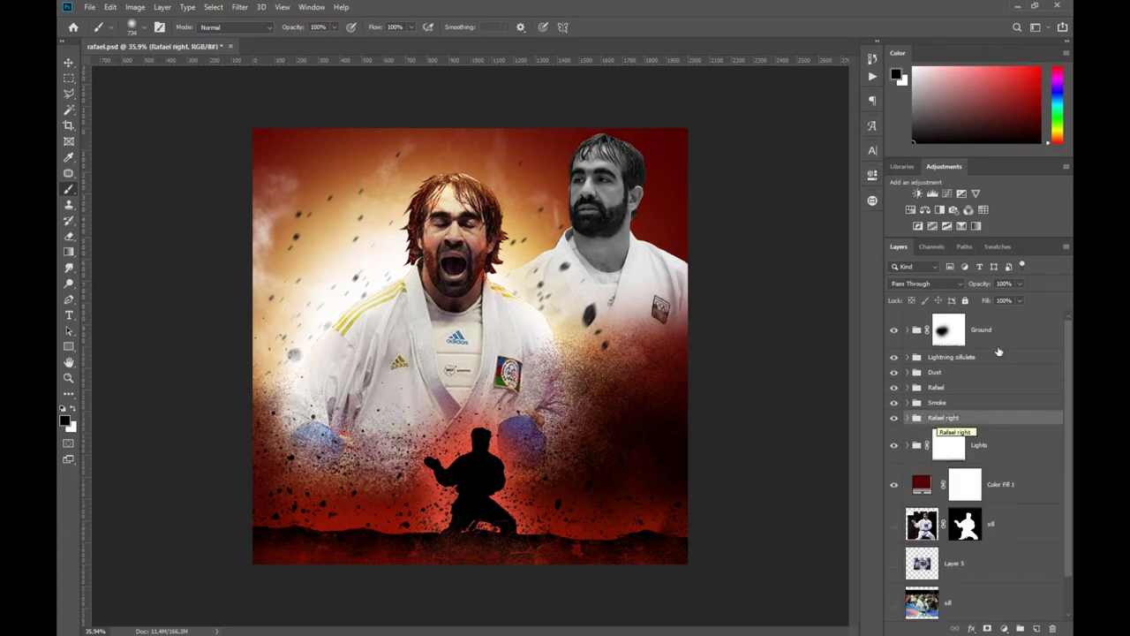
left_click_drag(993, 284, 980, 283)
scroll(1025, 532, "down", 1)
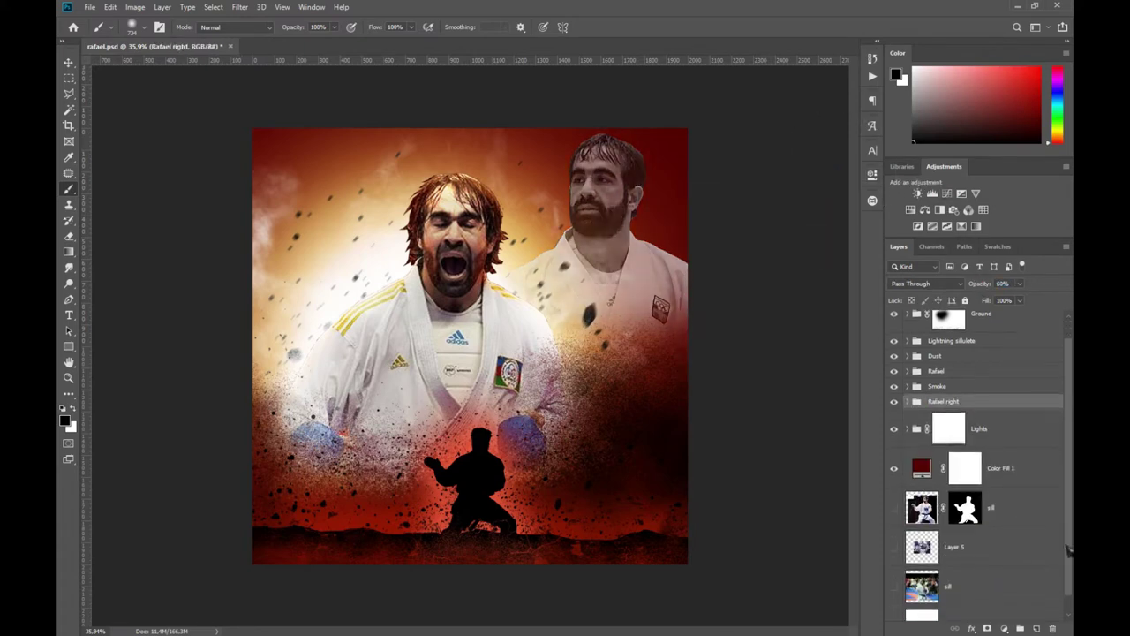
- Bring Layer 5 to the top, enlarge it over the canvas and lasso around the raised-arms fighter
left_click_drag(971, 525, 976, 316)
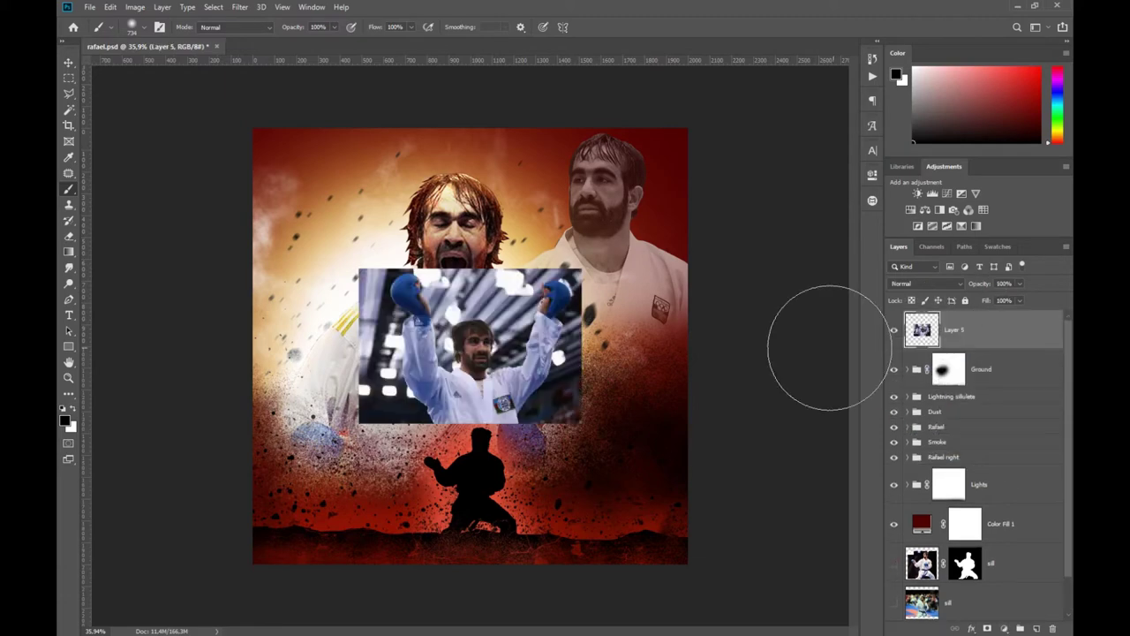
left_click_drag(517, 397, 688, 263)
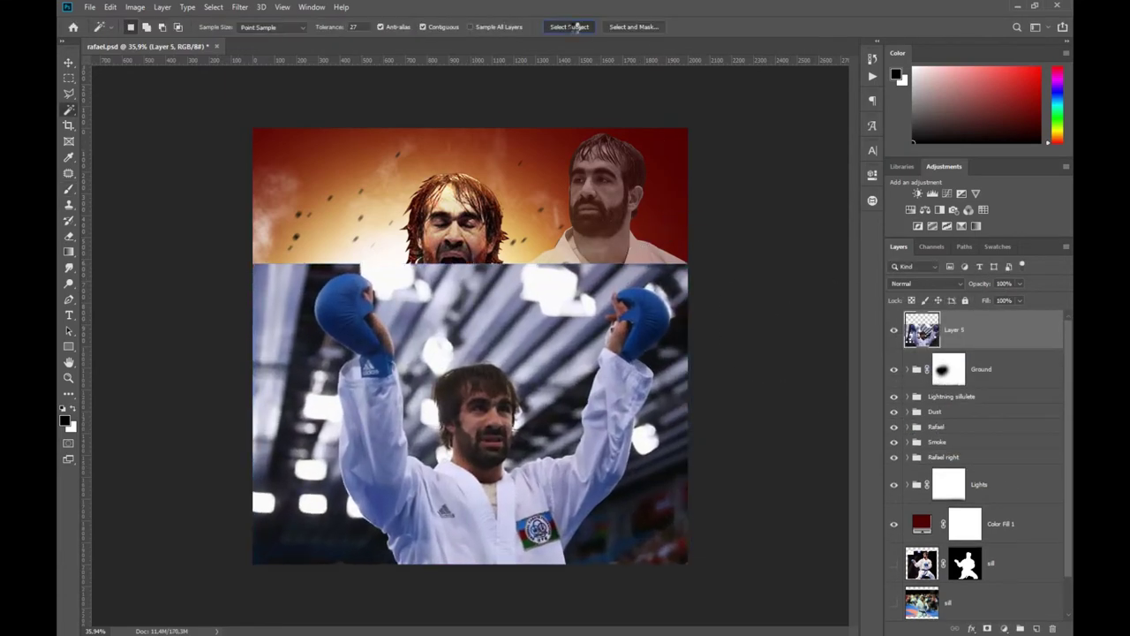
key("l")
scroll(428, 442, "up", 2)
scroll(428, 442, "up", 3)
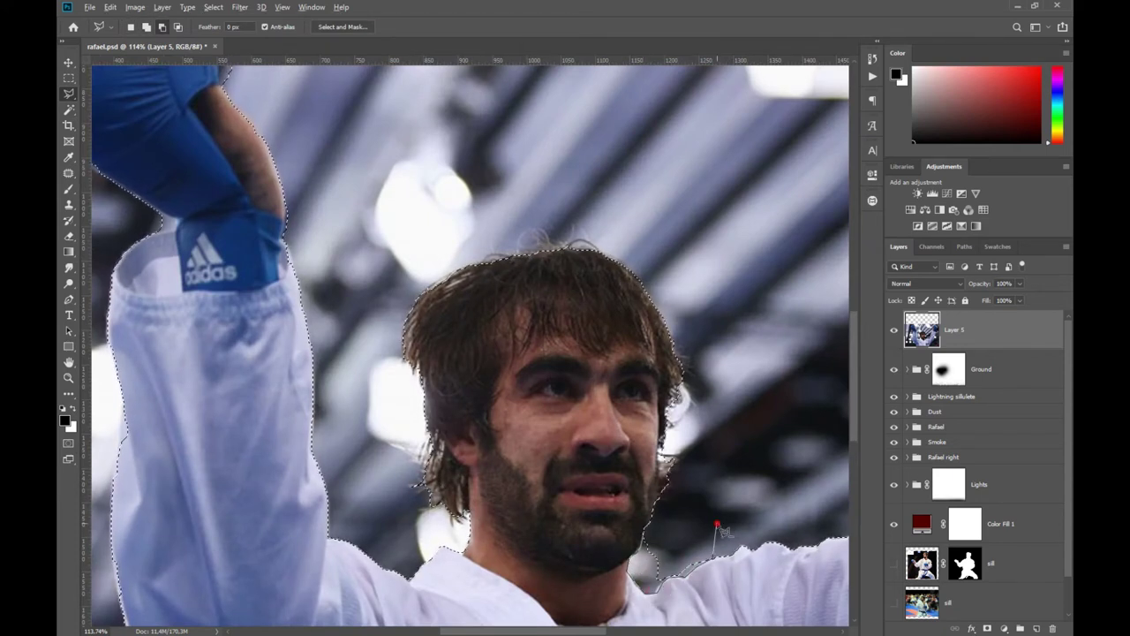
scroll(530, 353, "up", 1)
scroll(357, 252, "left", 4)
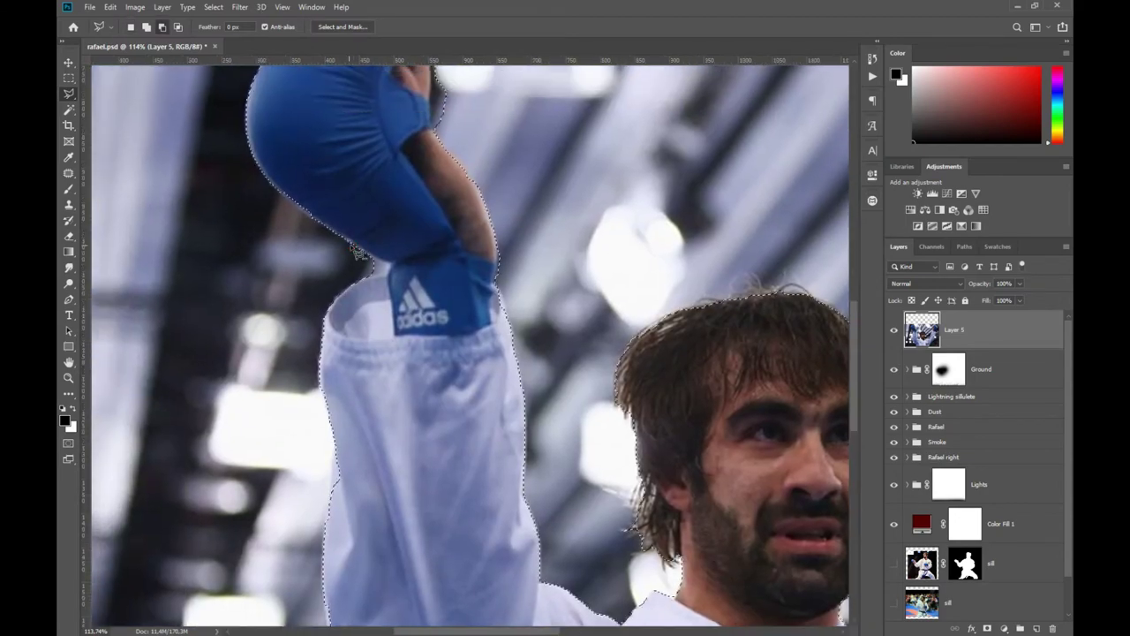
scroll(502, 378, "right", 7)
scroll(523, 199, "right", 4)
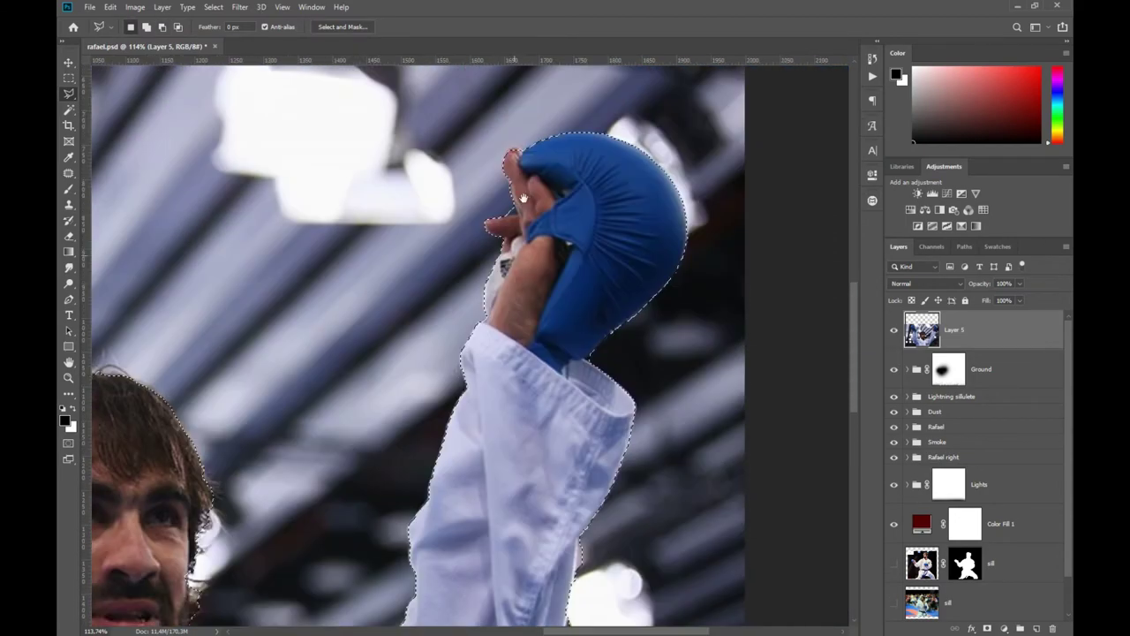
scroll(580, 312, "down", 10)
scroll(580, 312, "left", 5)
scroll(580, 312, "down", 3, "alt")
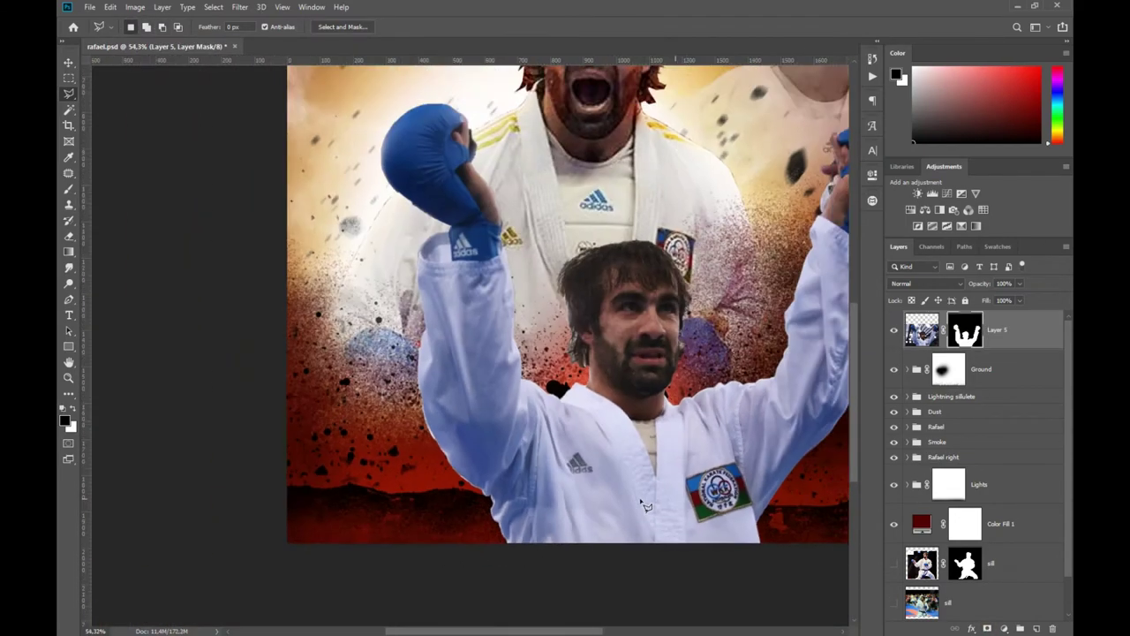
scroll(580, 313, "down", 2, "alt")
- Refine the fighter's mask, move Layer 5 below Smoke and shrink it into the upper left
key("ctrl+alt+r")
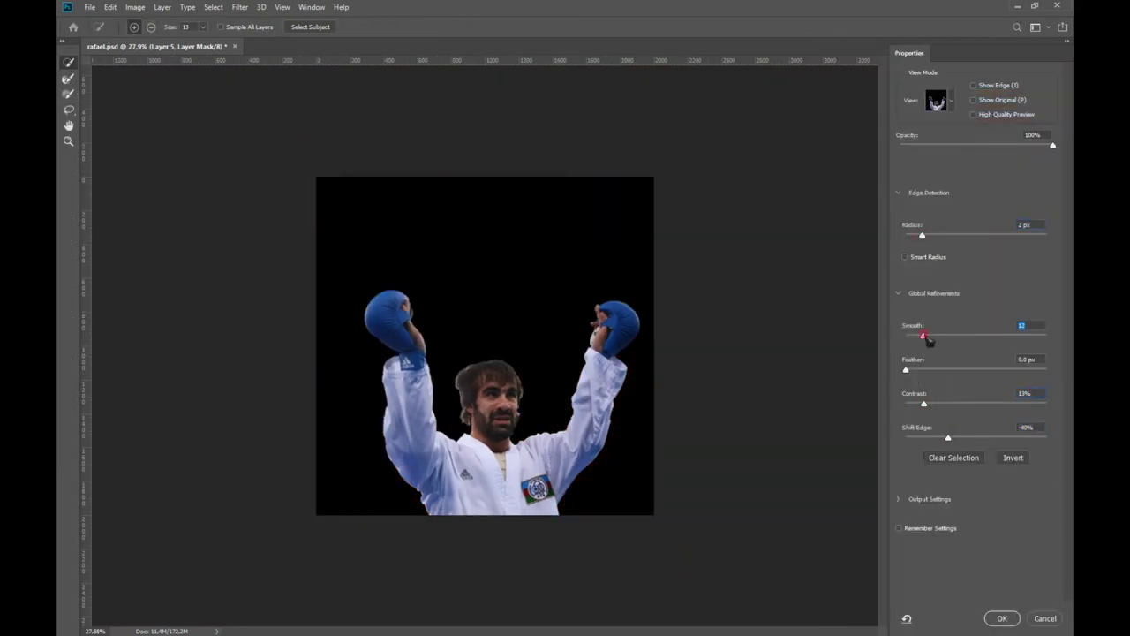
left_click(1002, 619)
left_click_drag(963, 330, 962, 430)
key("ctrl+t")
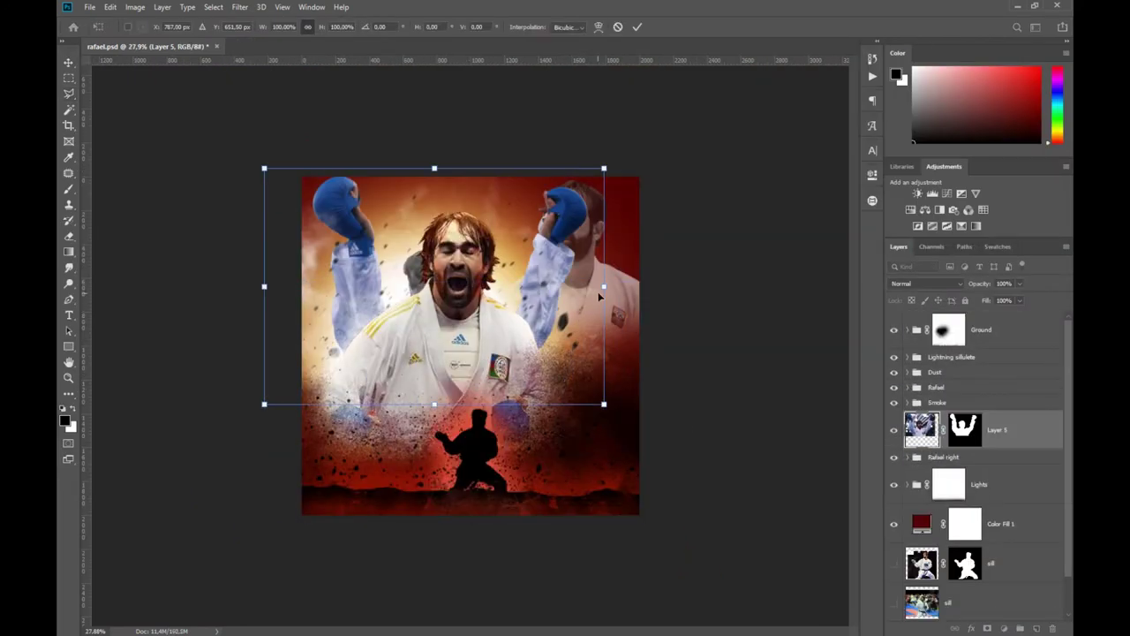
left_click_drag(369, 339, 370, 282)
key("Return")
- Flip Layer 5's fighter horizontally and move and enlarge it into the top-right area
left_click(857, 609)
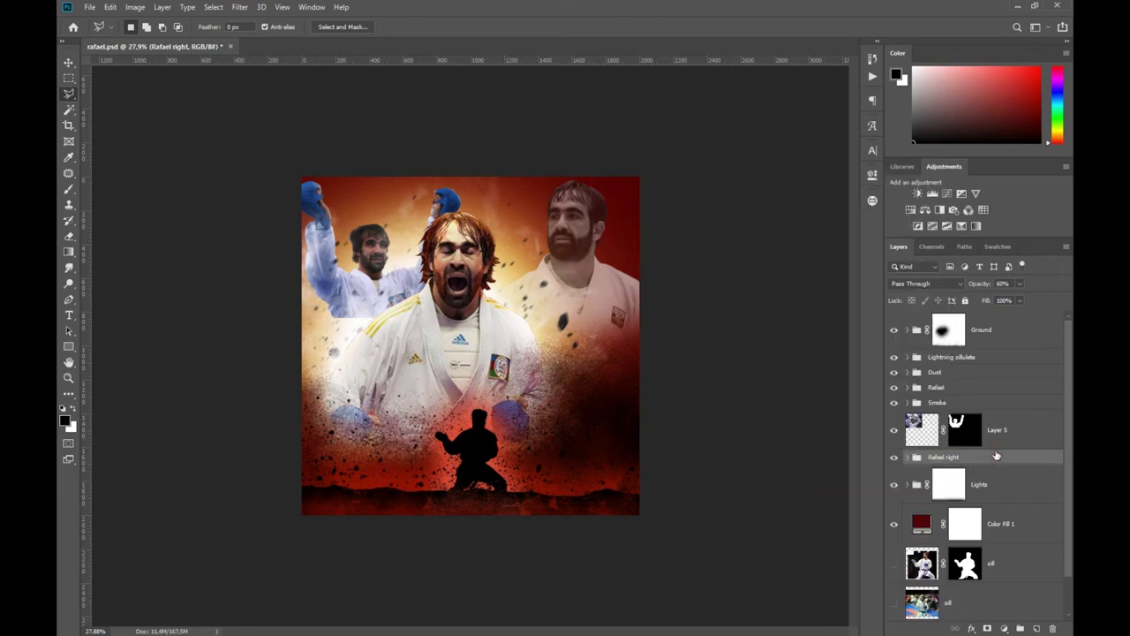
key("ctrl+t")
right_click(669, 353)
left_click(680, 433)
left_click_drag(584, 309, 373, 314)
key("Return")
left_click(996, 430)
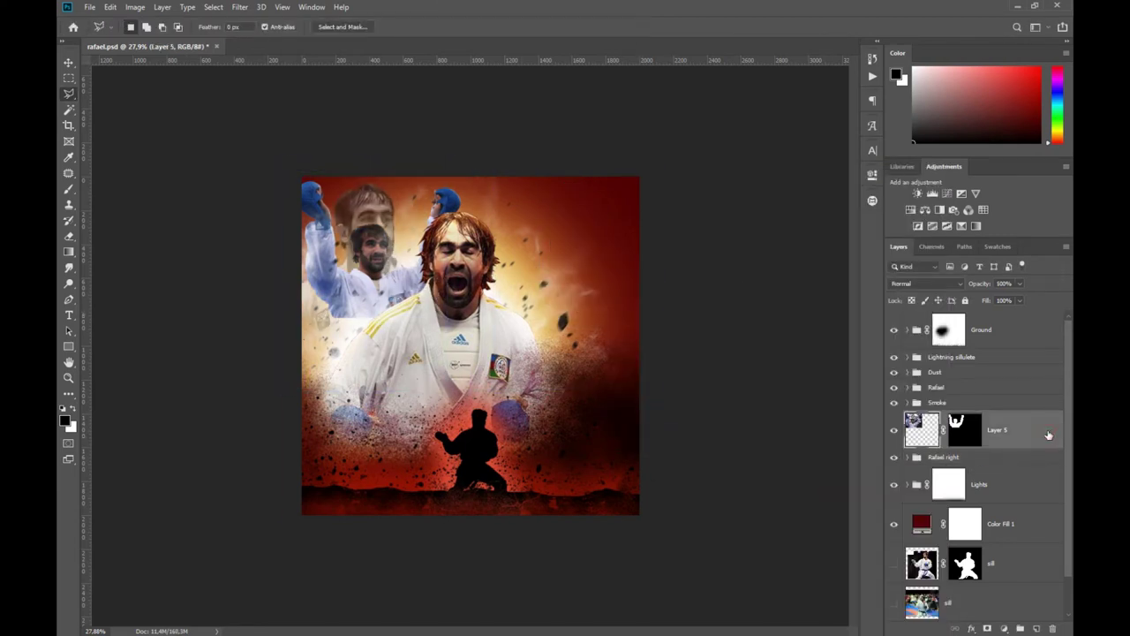
key("ctrl+t")
mouse_move(264, 247)
left_mouse_down()
mouse_move(668, 247)
mouse_move(470, 250)
mouse_move(517, 159)
left_mouse_up()
left_click_drag(648, 247, 632, 262)
key("Return")
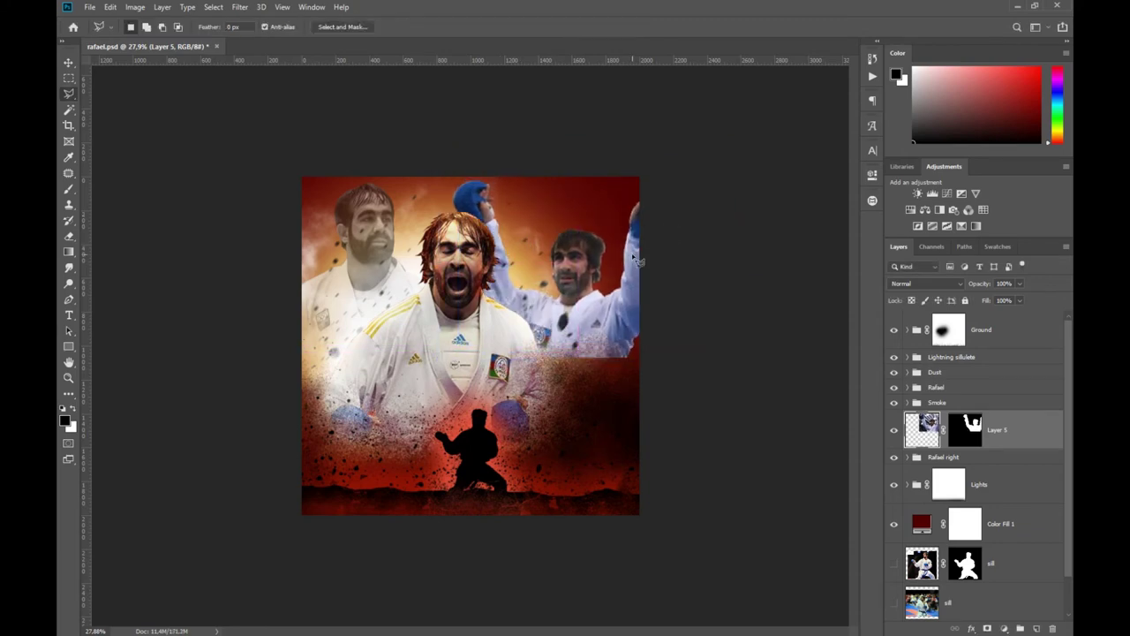
- Refine the Layer 5 mask edges and switch to the Brush, zooming out to view the full canvas
double_click(964, 435)
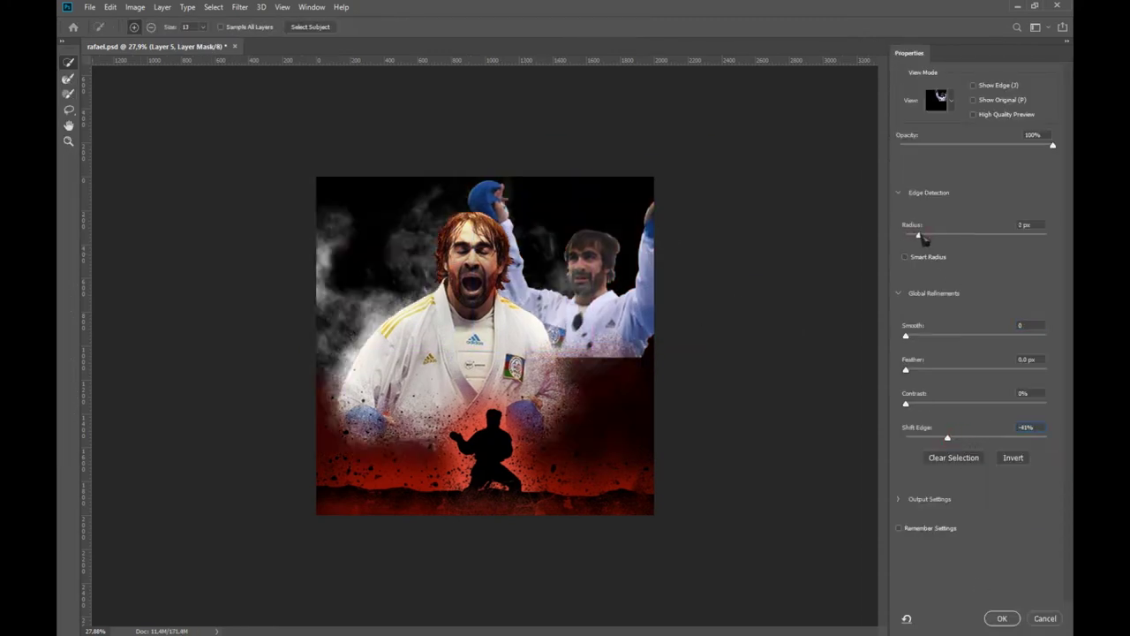
left_click(1002, 618)
scroll(575, 265, "up", 5)
scroll(575, 265, "up", 5)
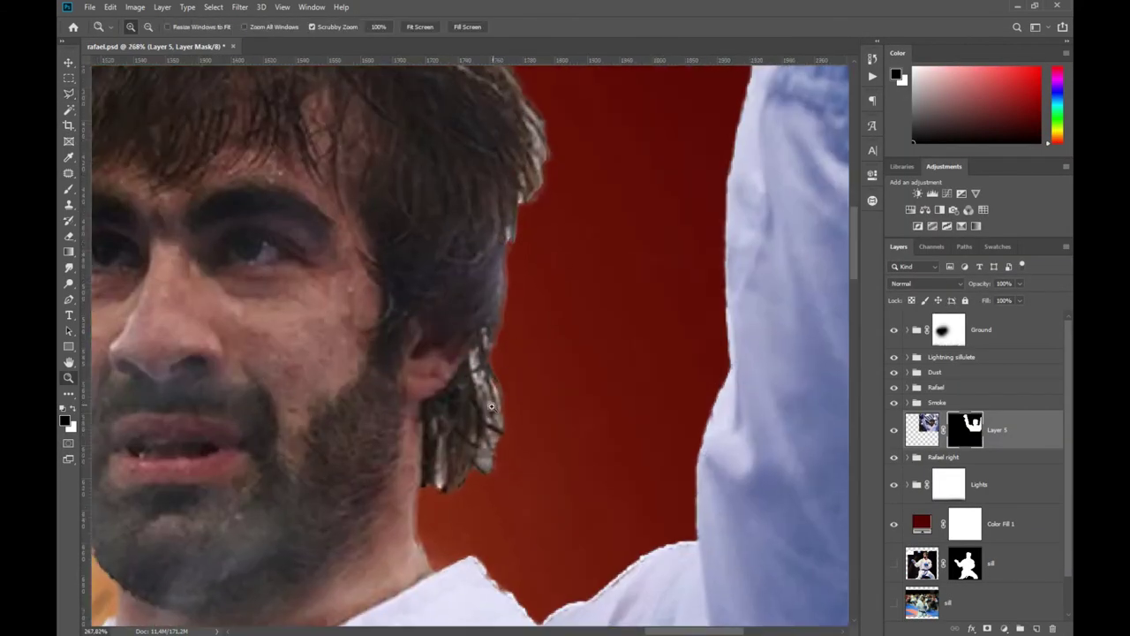
key("b")
scroll(497, 415, "up", 3)
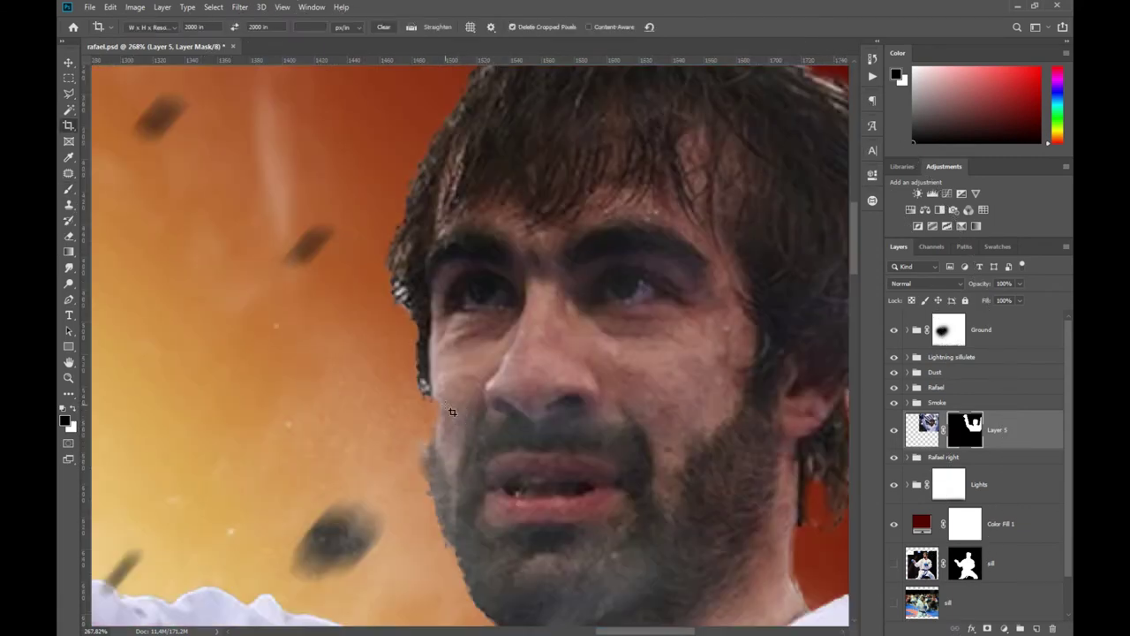
scroll(393, 287, "down", 5)
scroll(592, 223, "up", 6)
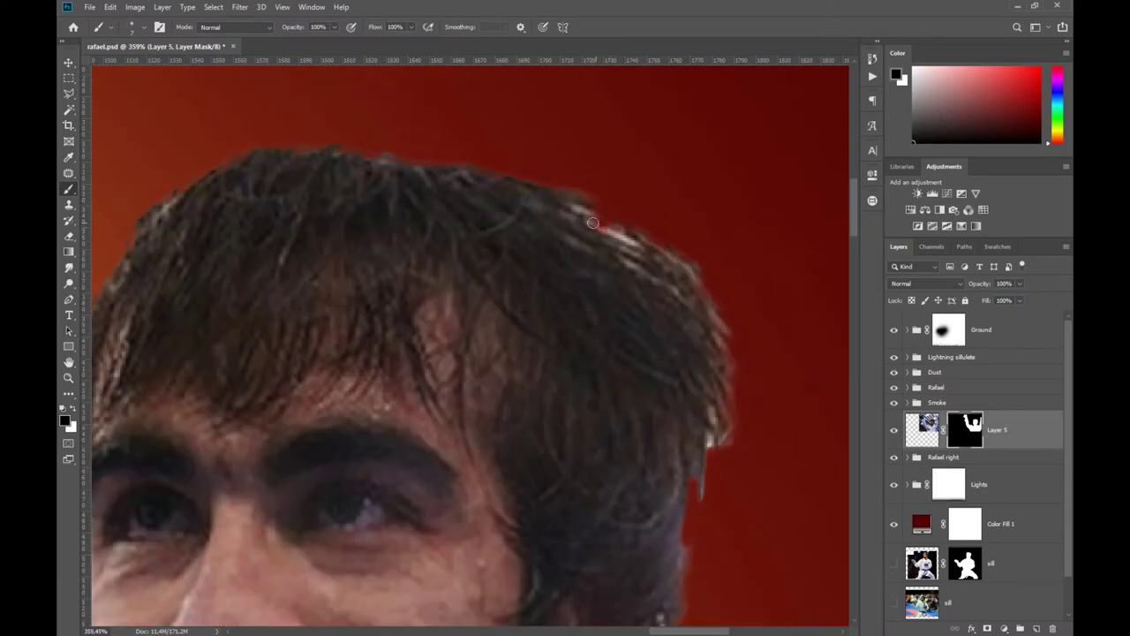
scroll(645, 236, "down", 5)
scroll(671, 309, "down", 5)
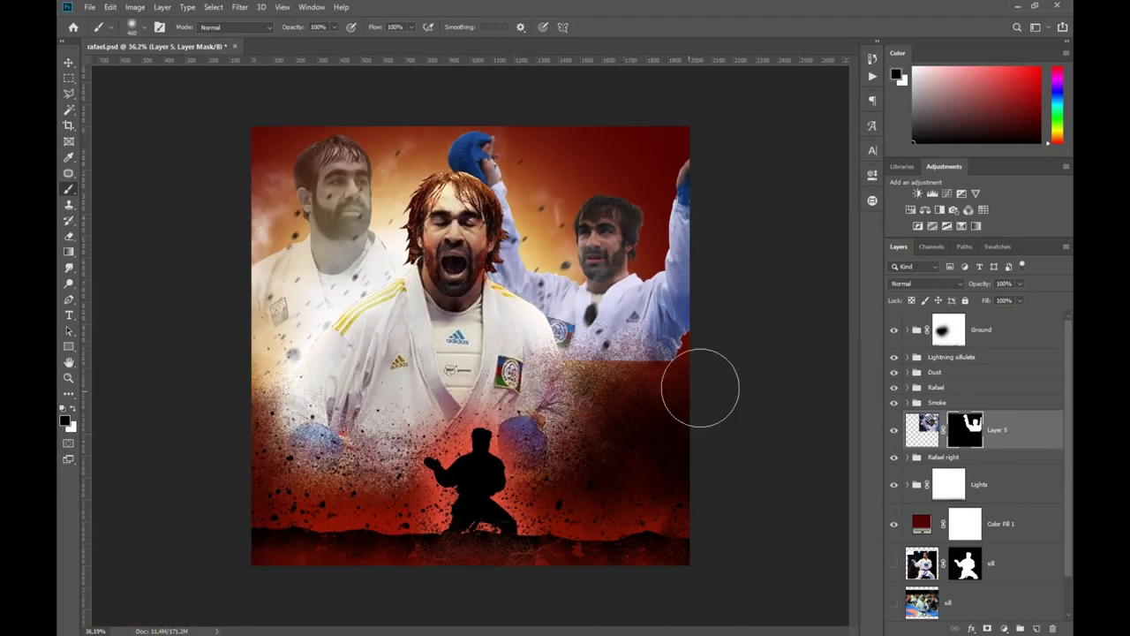
- Clip Hue/Saturation (Saturation -100, Lightness -6) and a slight Curves tweak to Layer 5
left_click(914, 205)
left_click_drag(768, 280, 695, 280)
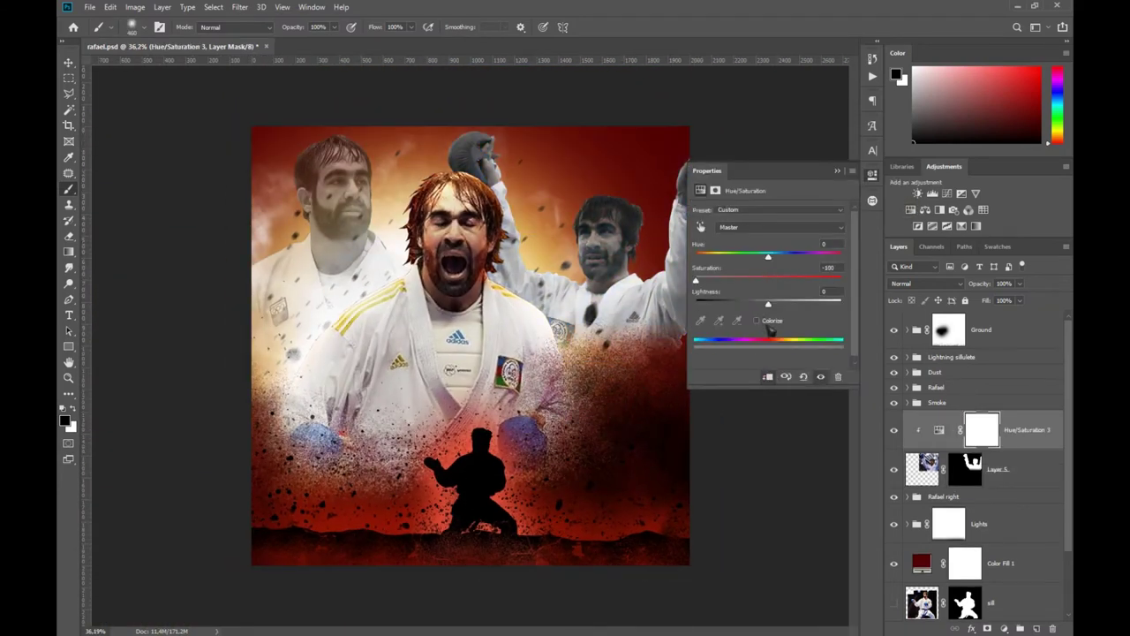
left_click_drag(768, 304, 780, 296)
left_click(837, 170)
left_click(998, 469)
left_click(946, 192)
left_click(837, 171)
- Touch up Layer 5's mask, then zoom out to see the whole poster
left_click(965, 508)
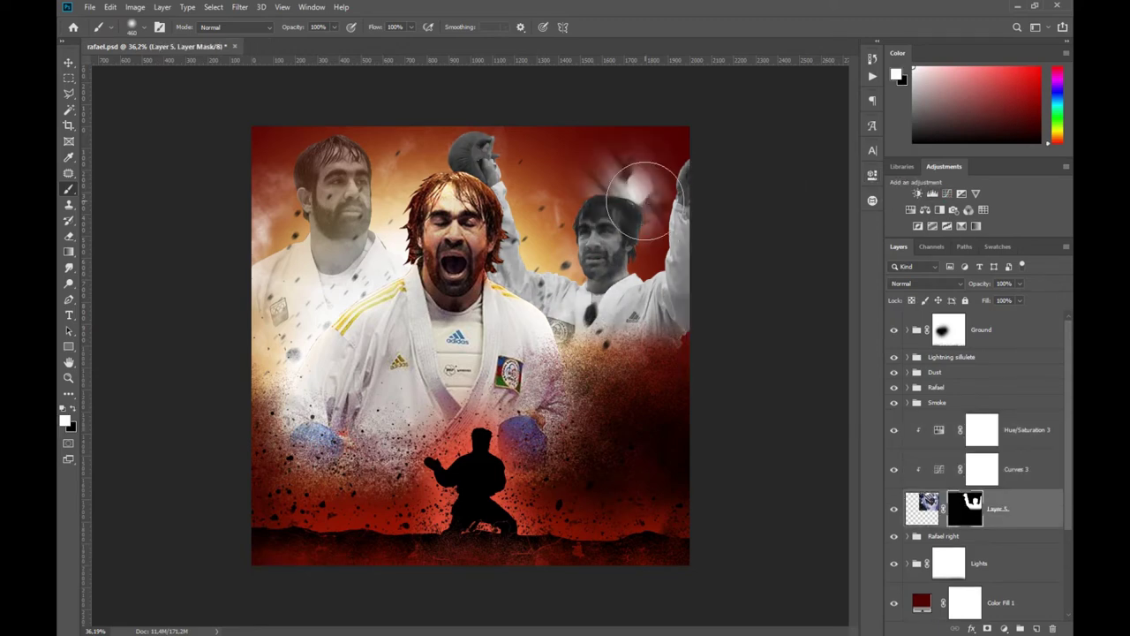
scroll(627, 199, "up", 9)
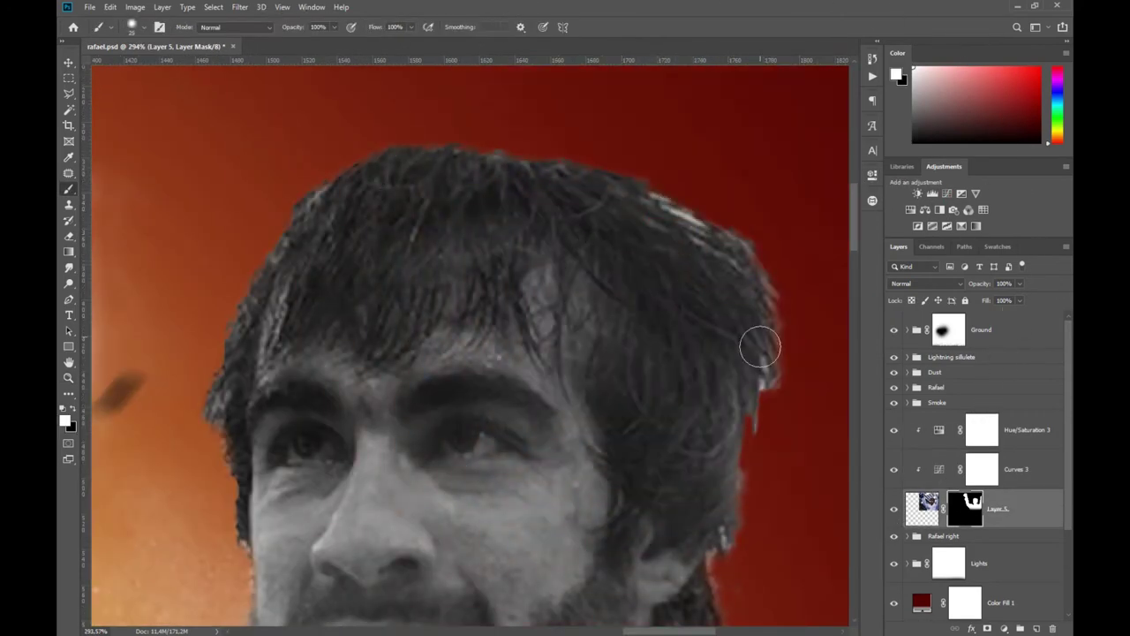
scroll(692, 177, "up", 1)
key("w")
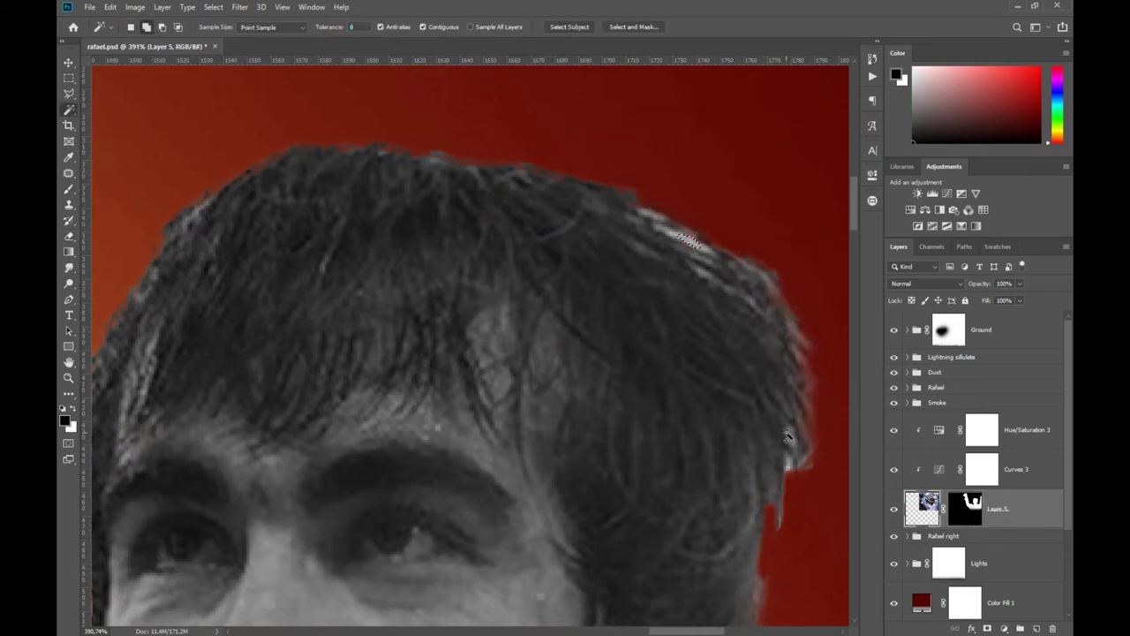
key("b")
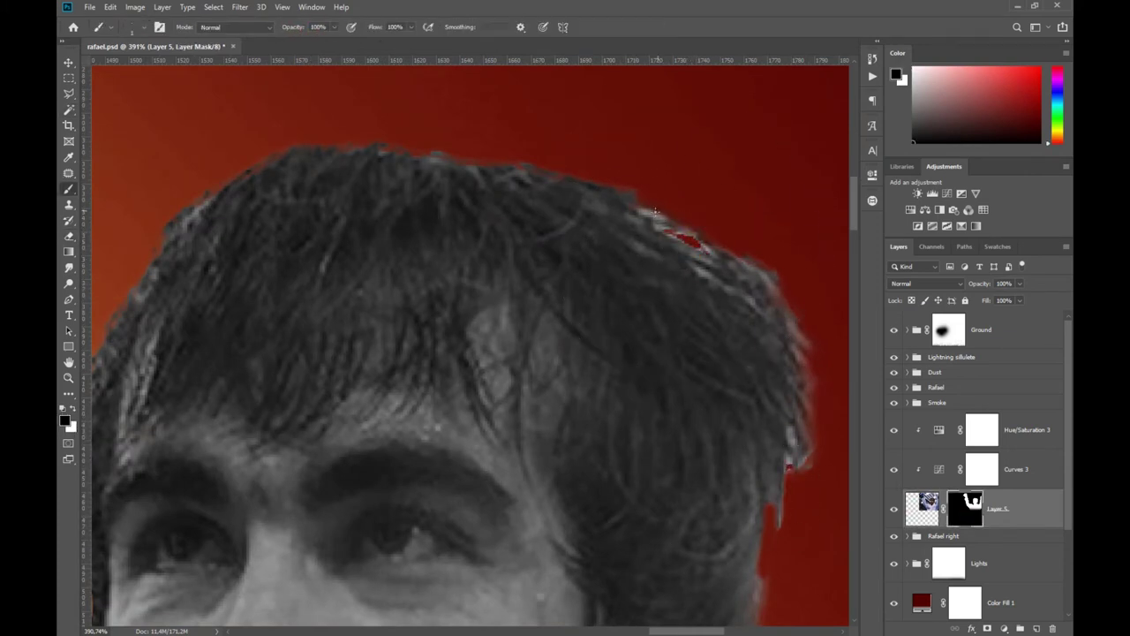
key("z")
left_click_drag(789, 460, 618, 460)
- Group the figure with its adjustments and rename the group Rafel Right
key("ctrl+g")
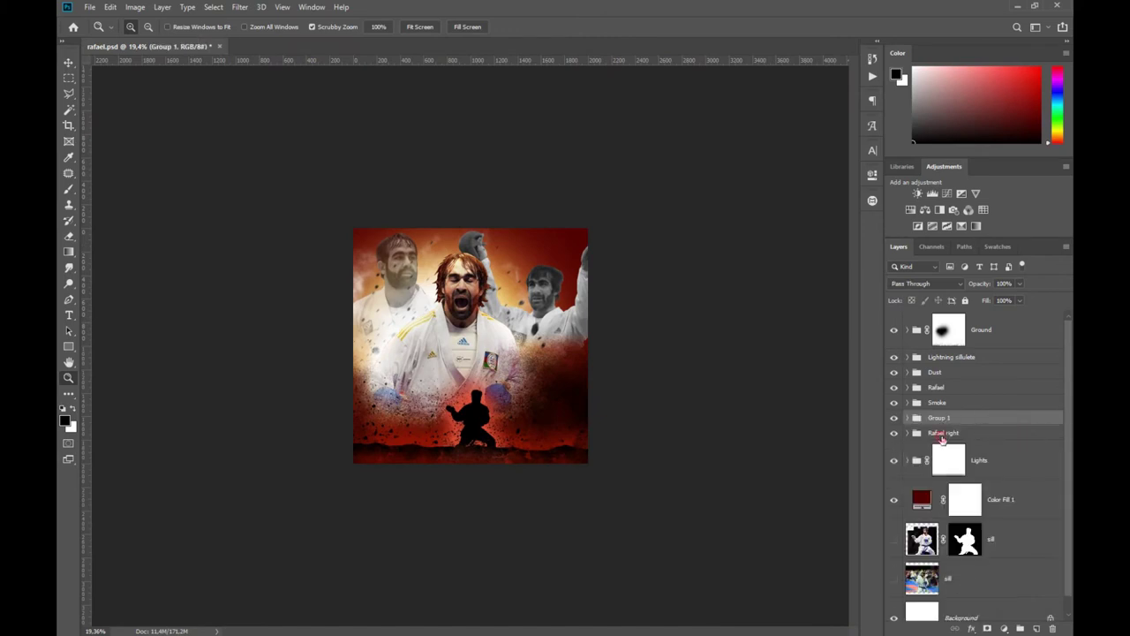
left_click(952, 434)
double_click(939, 418)
type("ght")
key("Return")
- Fade the Rafel Right group to 60% opacity
double_click(1004, 283)
type("60")
key("Return")
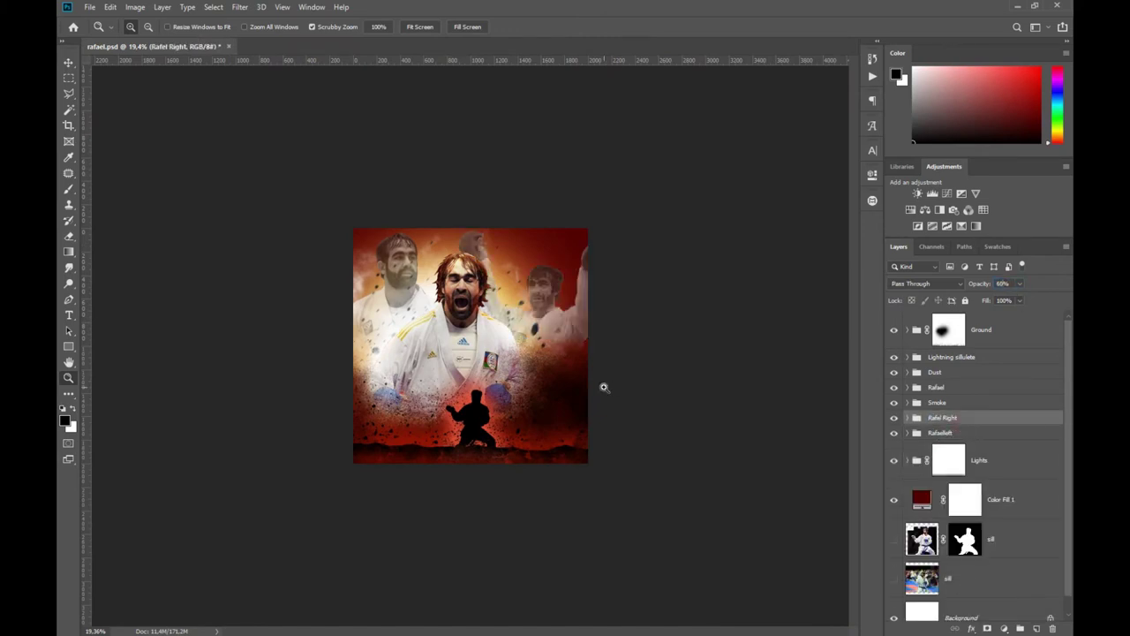
left_click(949, 459)
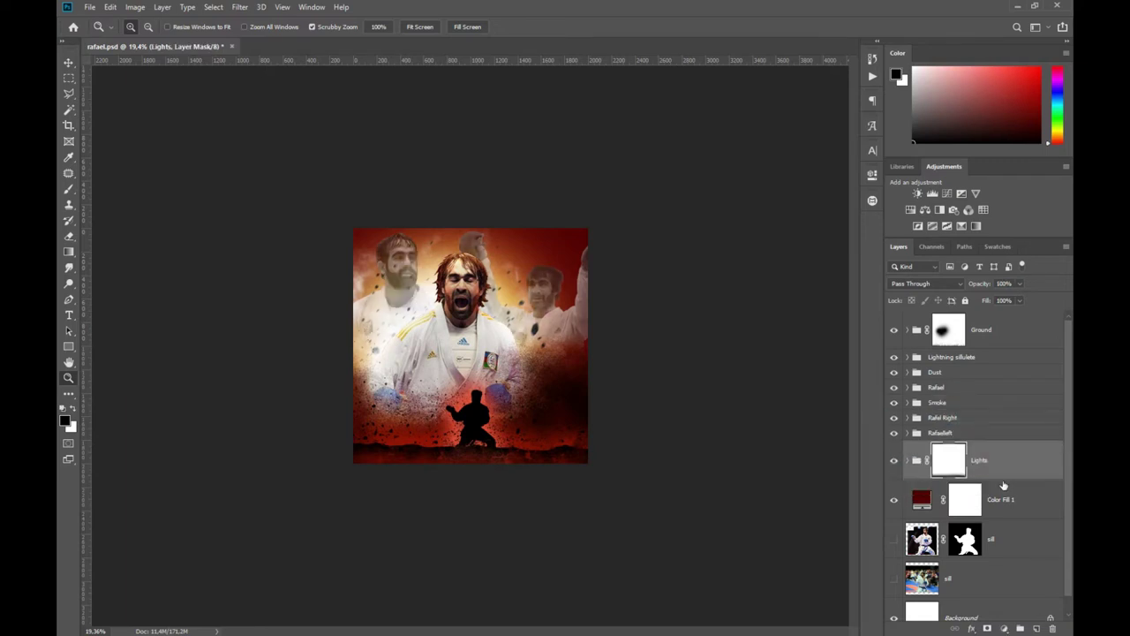
scroll(500, 359, "up", 3)
left_click(943, 417)
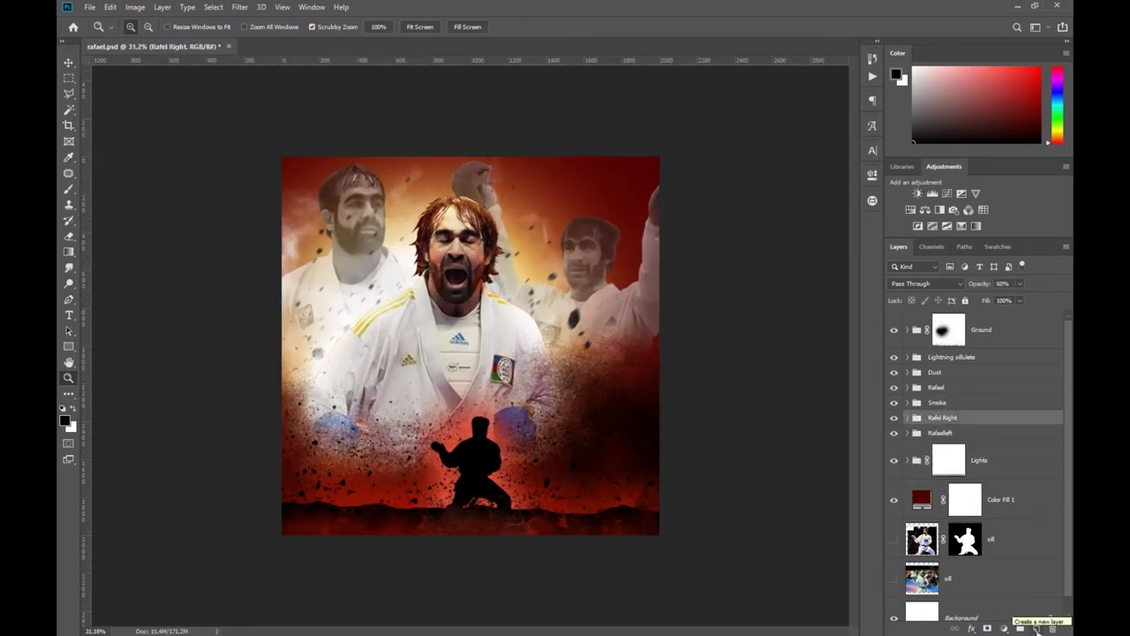
- Add empty Layer 23 above Rafel Right and browse brush tips with the Brush tool
left_click(1037, 628)
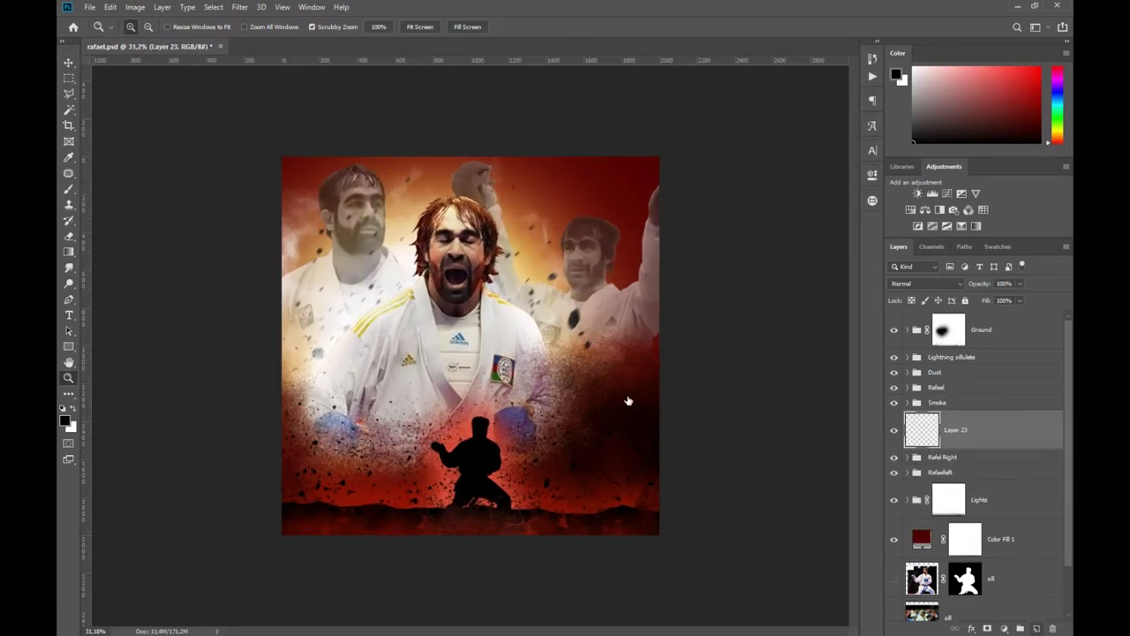
key("b")
right_click(437, 318)
key("Escape")
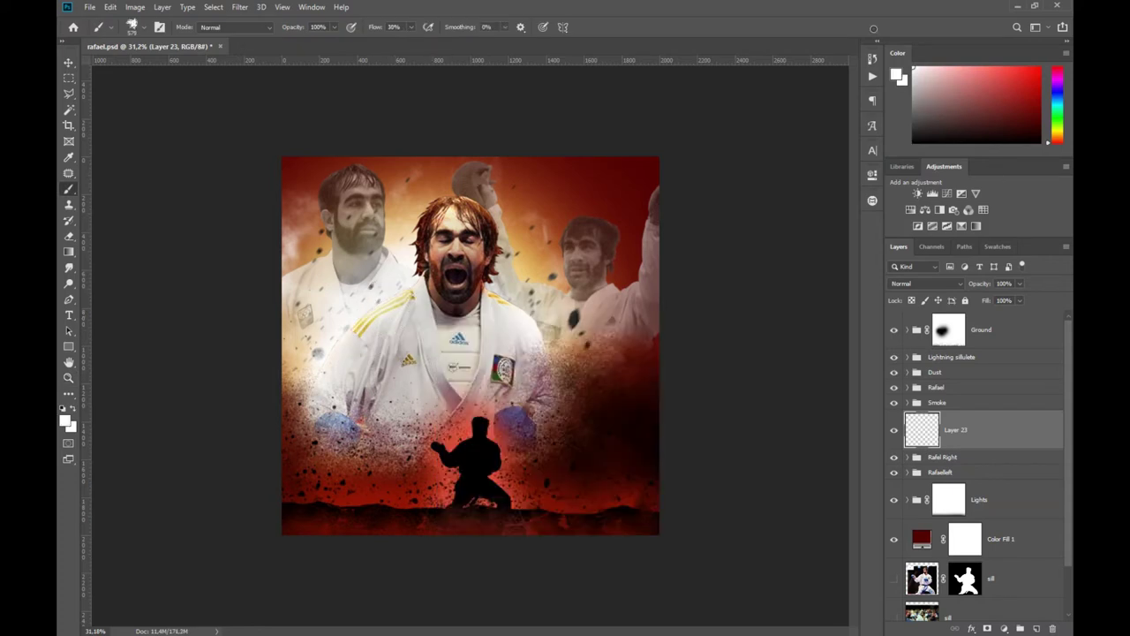
right_click(361, 347)
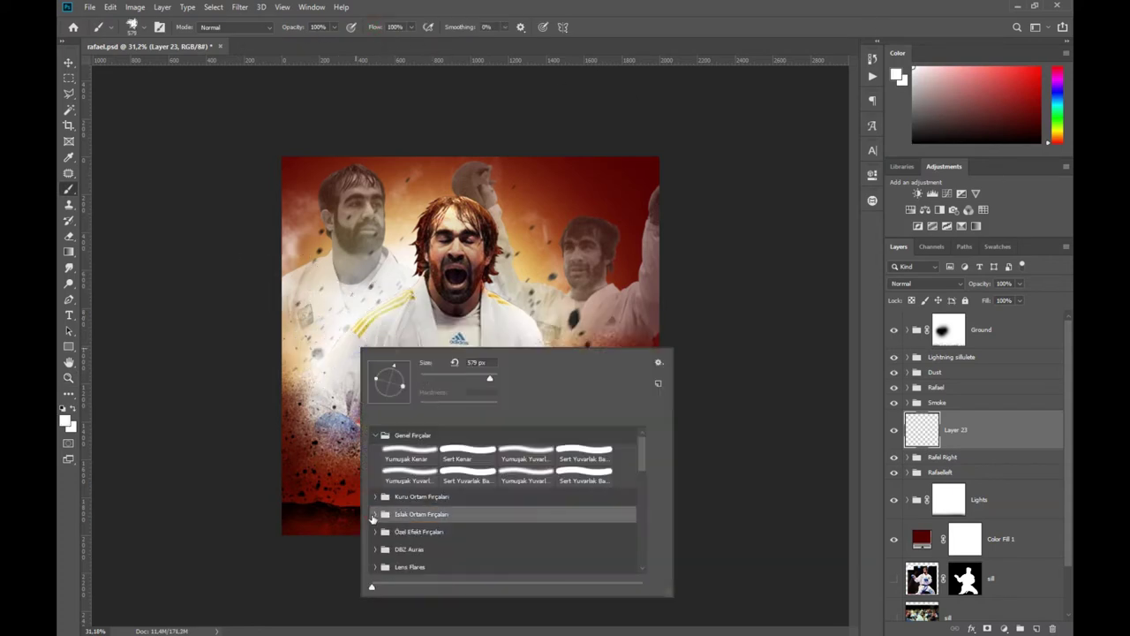
- Choose a large Powder dispersion brush tip
scroll(647, 481, "up", 1)
scroll(647, 482, "down", 2)
key("r")
right_click(435, 324)
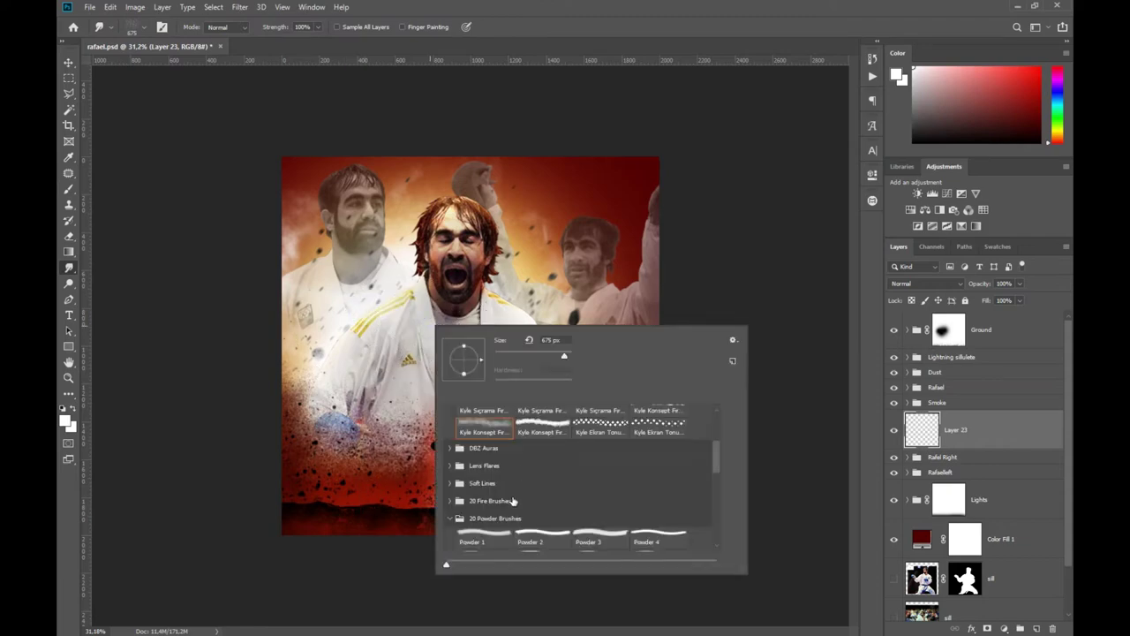
key("Escape")
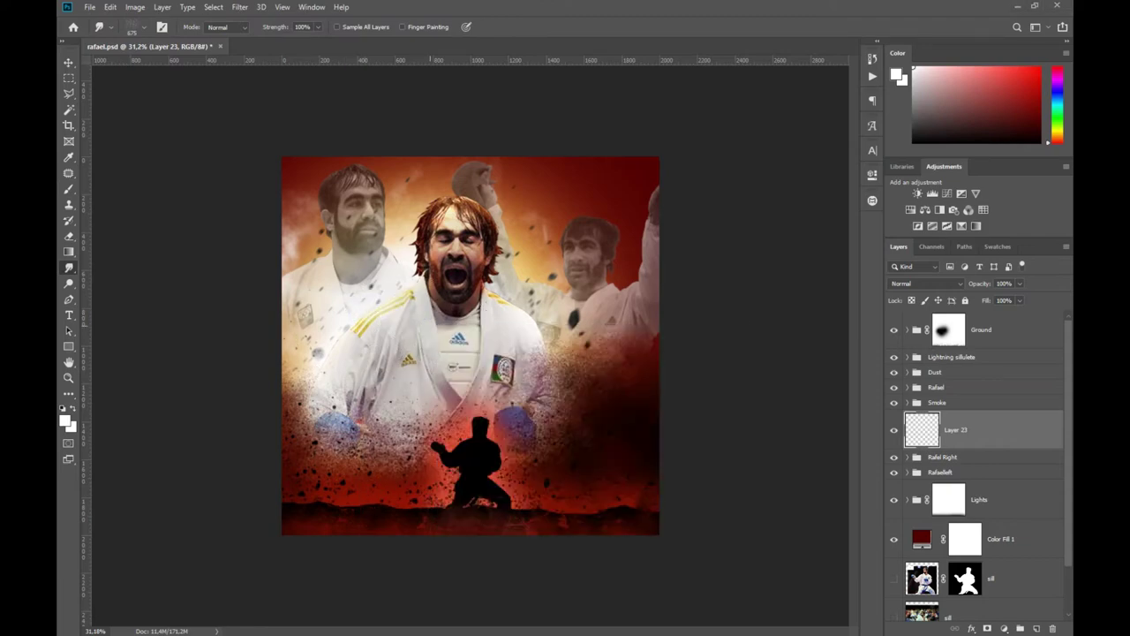
right_click(353, 282)
left_click(415, 490)
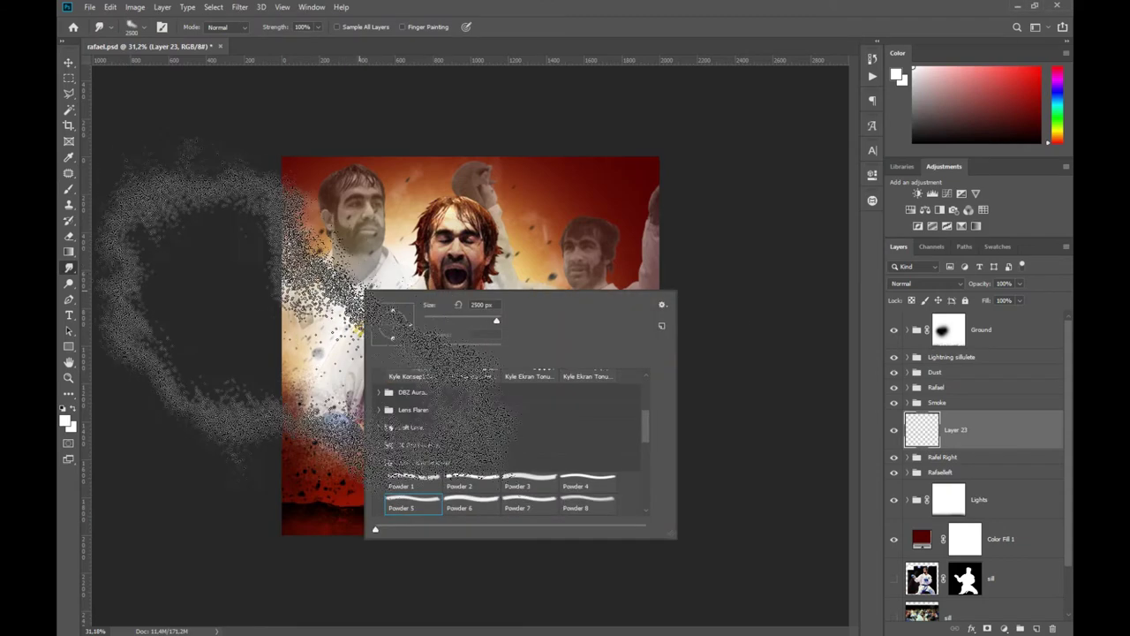
key("Escape")
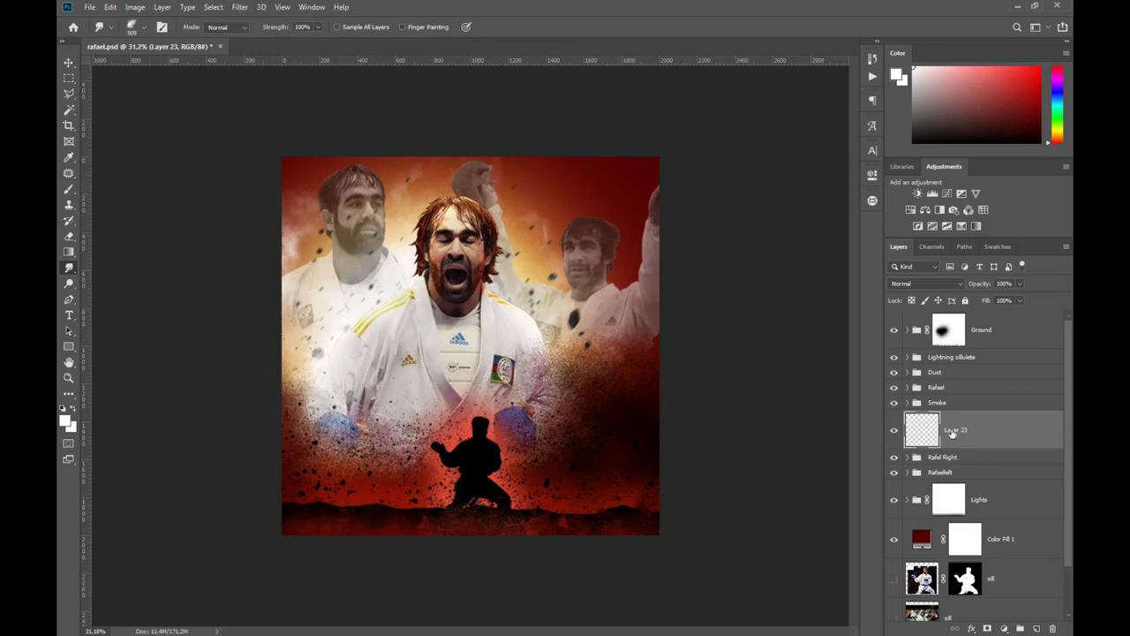
key("b")
right_click(525, 328)
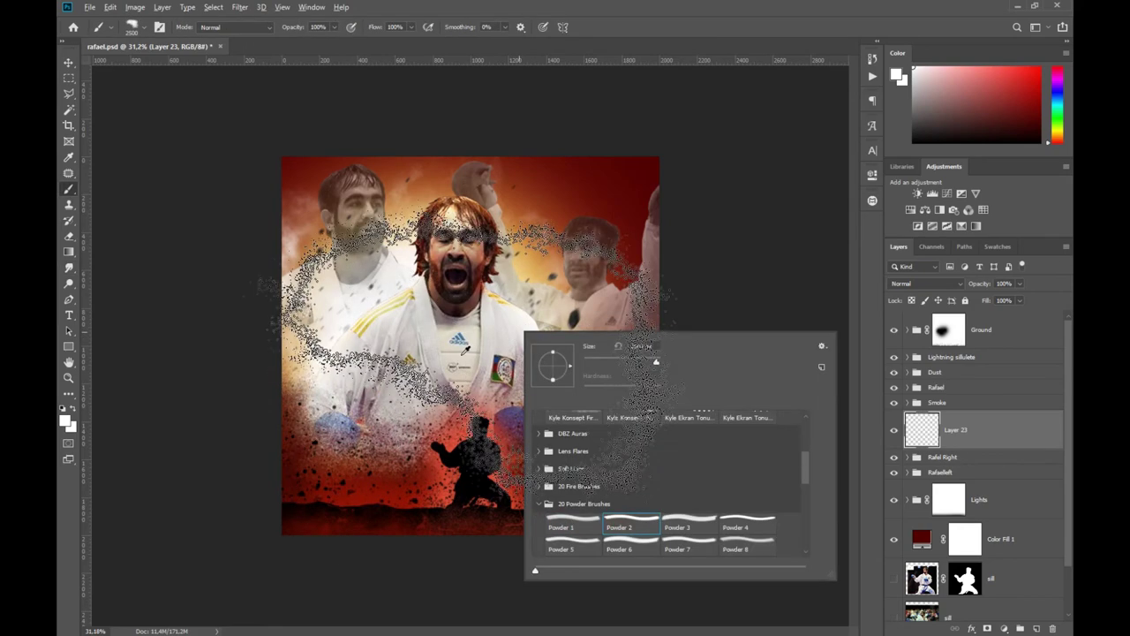
key("Escape")
left_click(526, 415)
- Paint dark red powder smoke over the fighter's torso and right side on Layer 23
left_click(1039, 130)
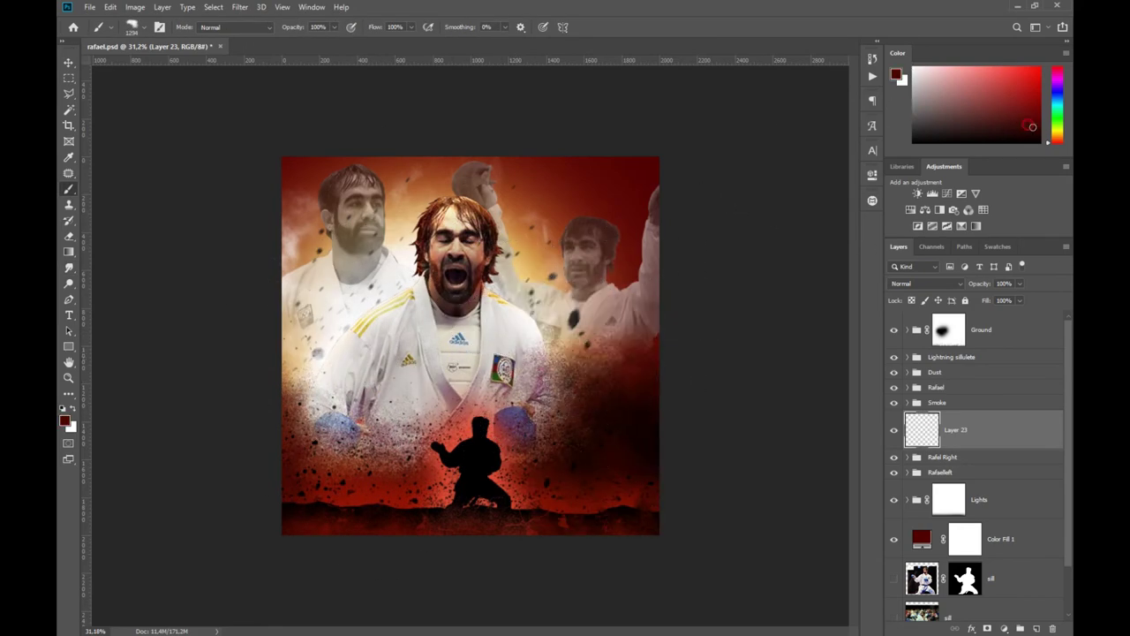
left_click_drag(530, 415, 336, 388)
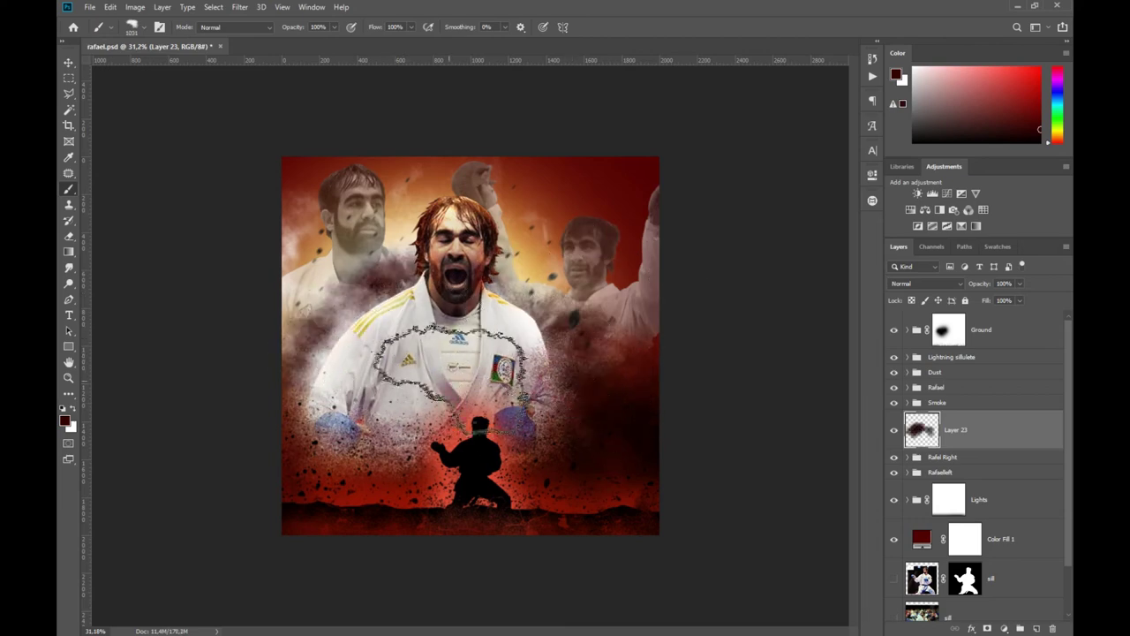
left_click_drag(684, 322, 574, 423)
key("ctrl+z")
- Add Layer 24, try and undo white dust strokes, then select both powder layers
left_click(1037, 628, "ctrl")
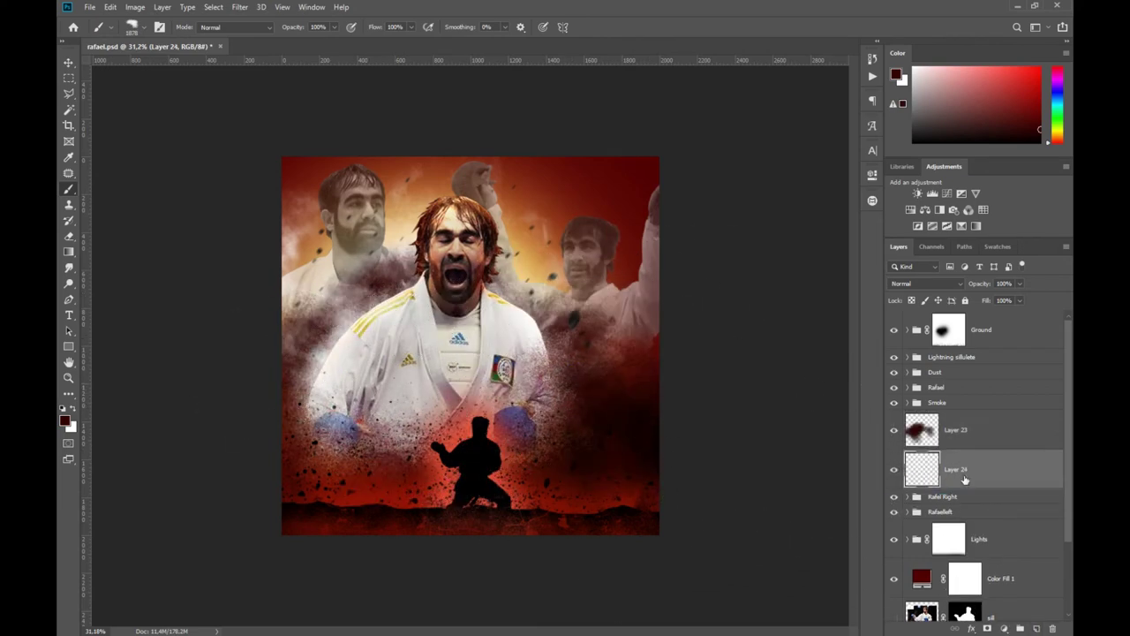
key("x")
left_click_drag(548, 353, 335, 459)
key("ctrl+z")
left_click_drag(530, 292, 689, 424)
key("ctrl+z")
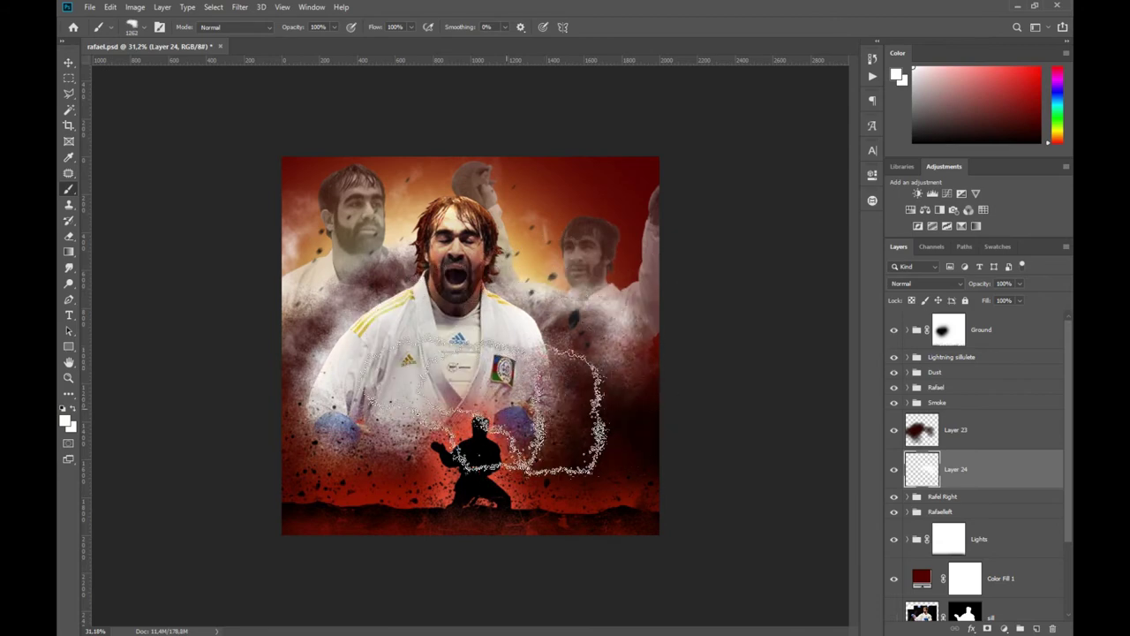
left_click_drag(406, 362, 548, 481)
key("ctrl+z")
left_click(955, 430, "shift")
- Group the two powder layers and name the group Powder
key("ctrl+g")
double_click(934, 417)
type("Powder")
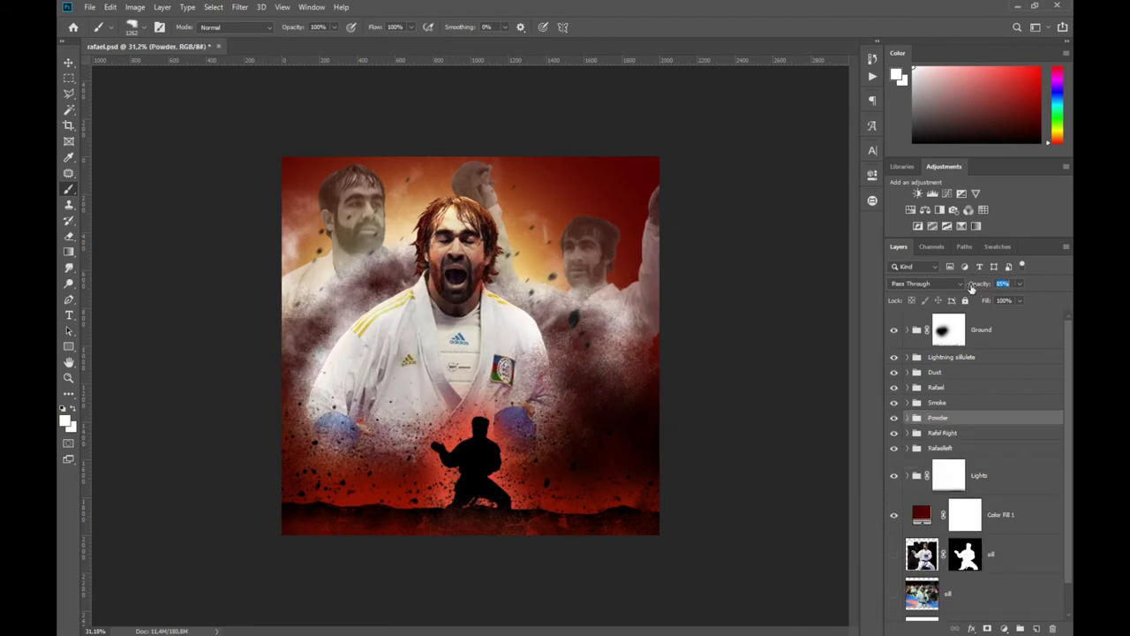
- Merge the Lights group above Powder and show Lights copy 2 below Rafaelleft
left_click_drag(950, 475, 972, 412)
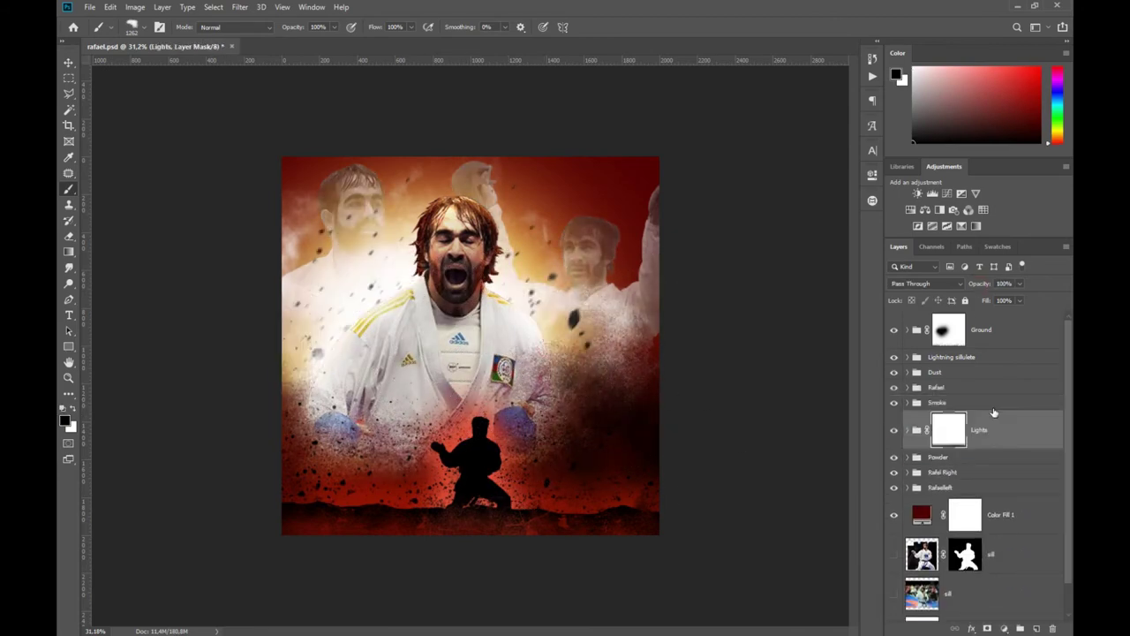
right_click(995, 439)
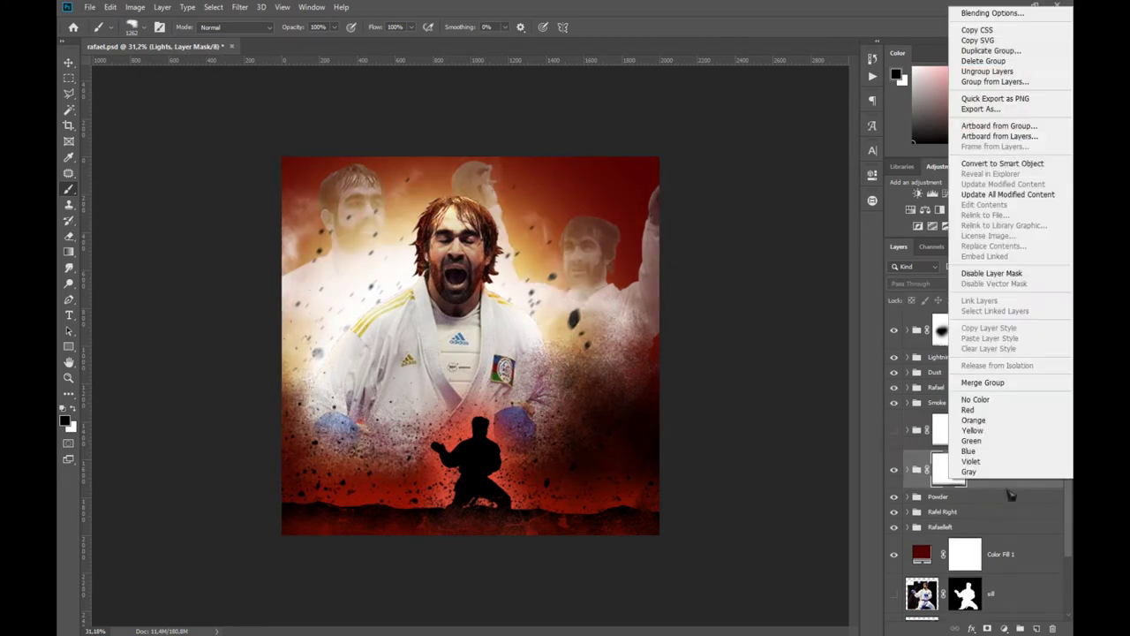
left_click(995, 410)
left_click_drag(975, 429, 918, 505)
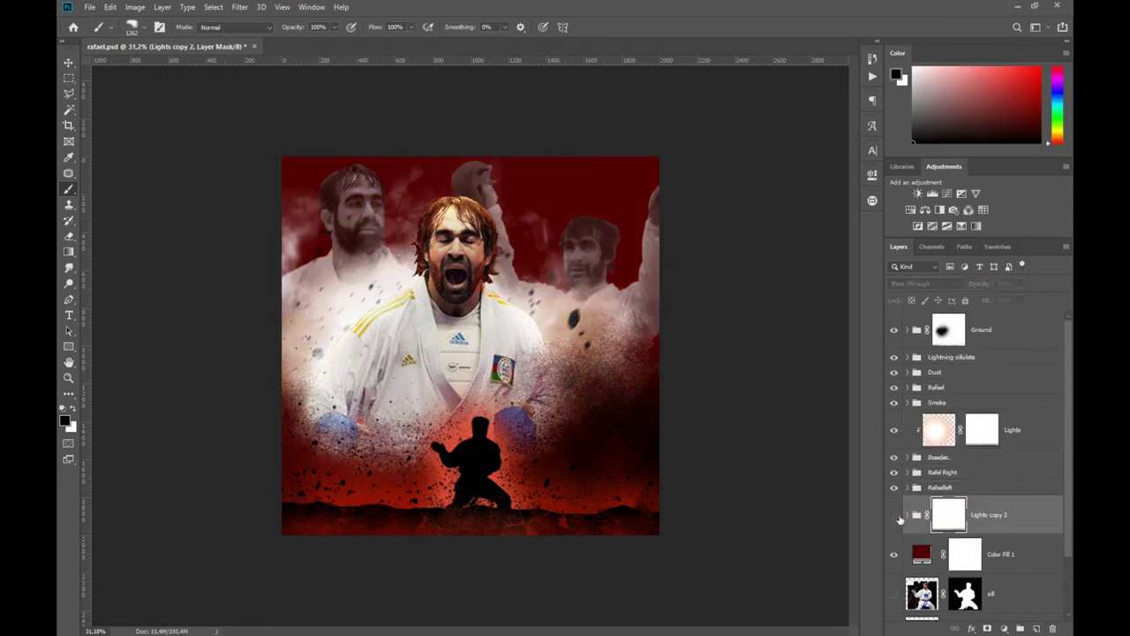
left_click(894, 515)
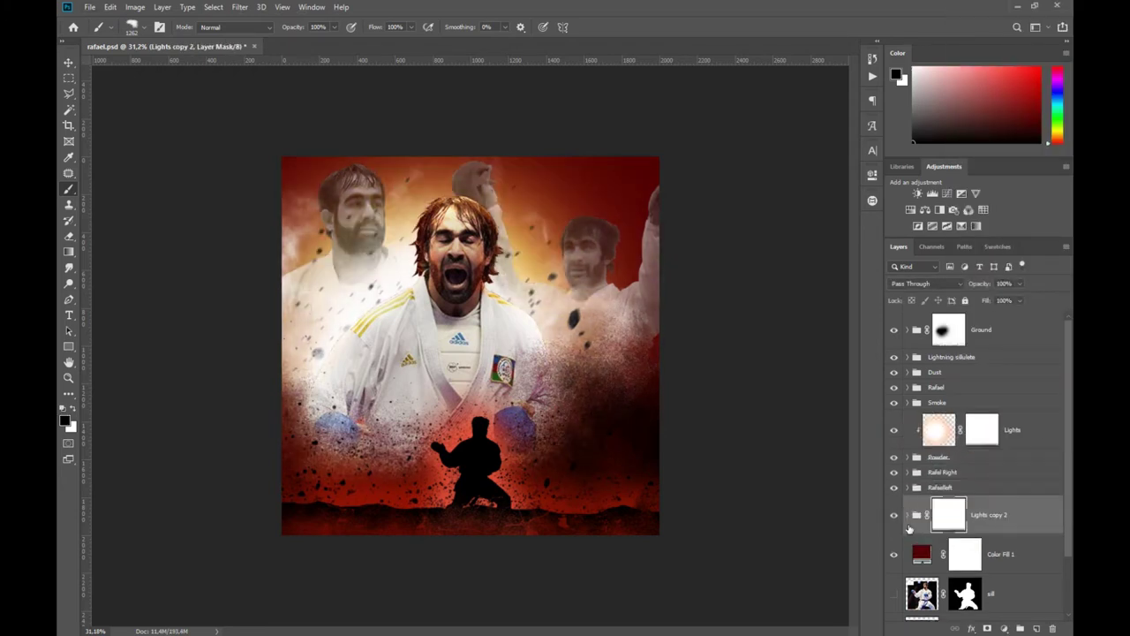
- Type RAFAEL AGHAYEV on a new text layer beside the fighter's face
key("x")
left_click(943, 473)
left_click(970, 487, "shift")
key("ctrl+t")
key("Escape")
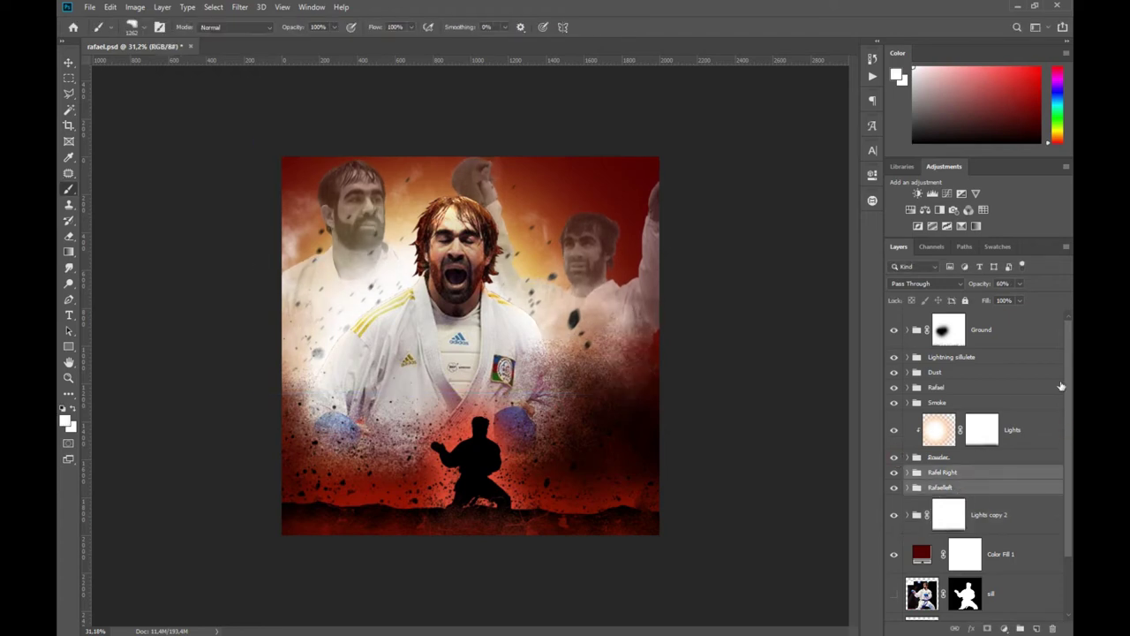
left_click(954, 357)
key("t")
left_click(483, 269)
type("RAFAEL AGHAY")
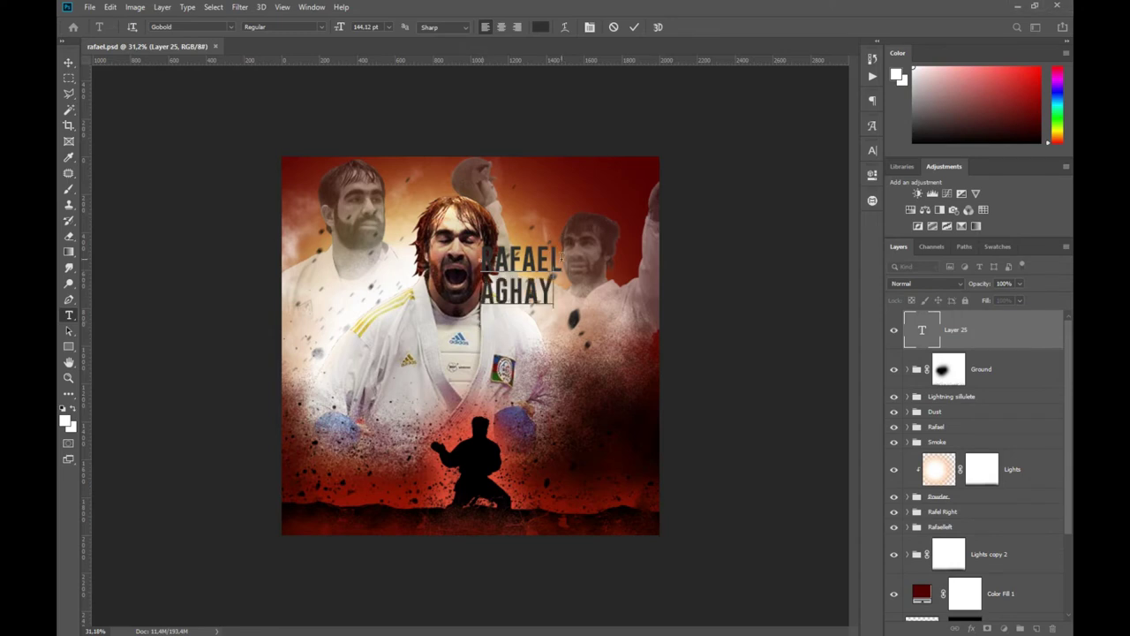
type("EV")
- Make the title white in DIN Pro Black Italic
key("ctrl+a")
left_click(540, 27)
key("Return")
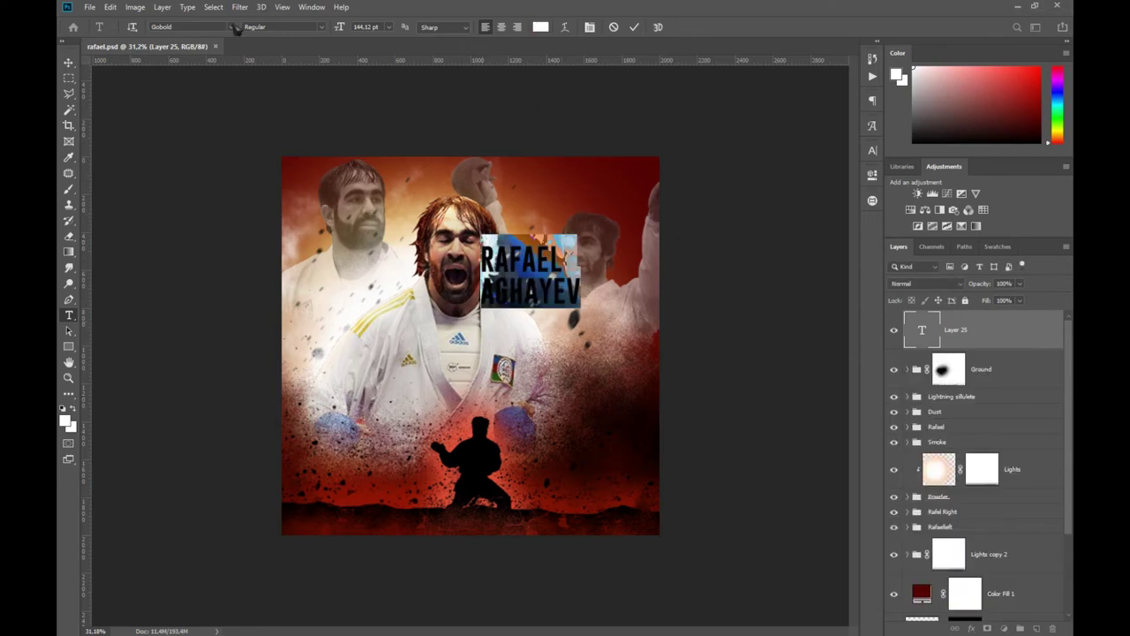
left_click(226, 28)
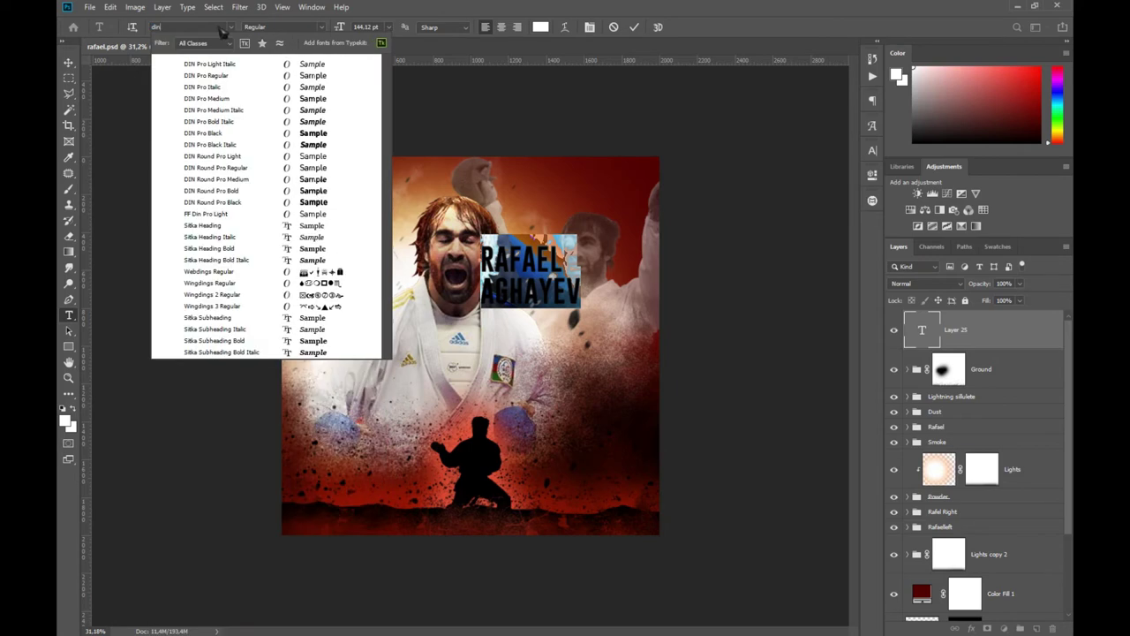
left_click(215, 146)
- Scale the title to about 85% and move it right of the chest
left_click(872, 150)
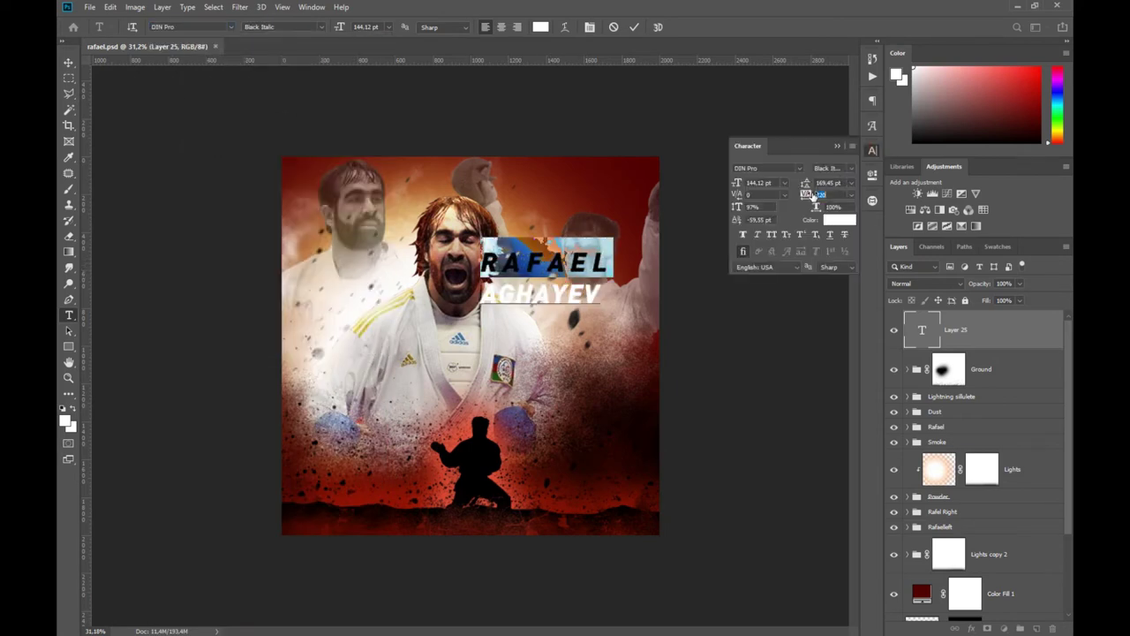
left_click(873, 150)
left_click_drag(538, 282, 565, 302)
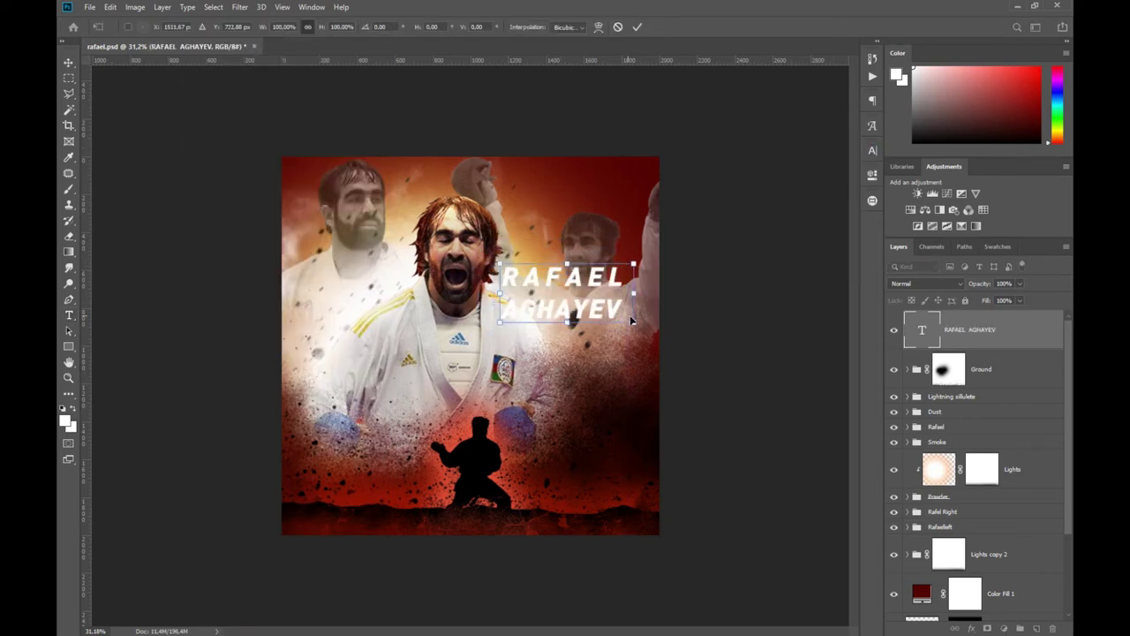
mouse_move(632, 320)
left_mouse_down()
mouse_move(614, 311)
mouse_move(624, 405)
left_mouse_up()
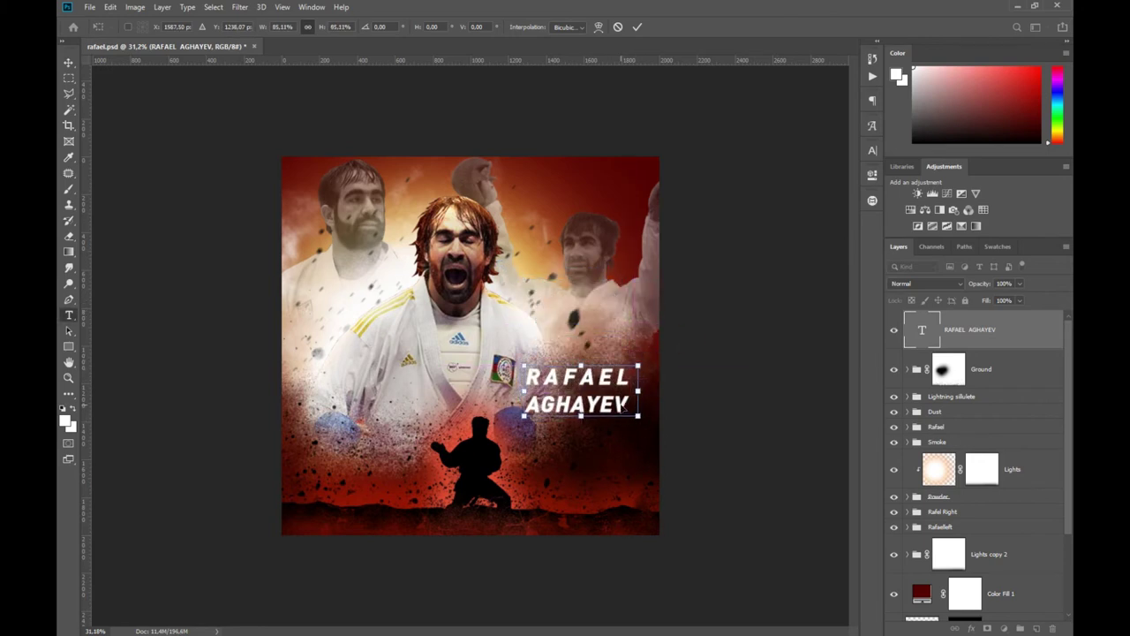
key("Return")
- Adjust the title text in the Character panel
left_click(578, 389)
key("ctrl+a")
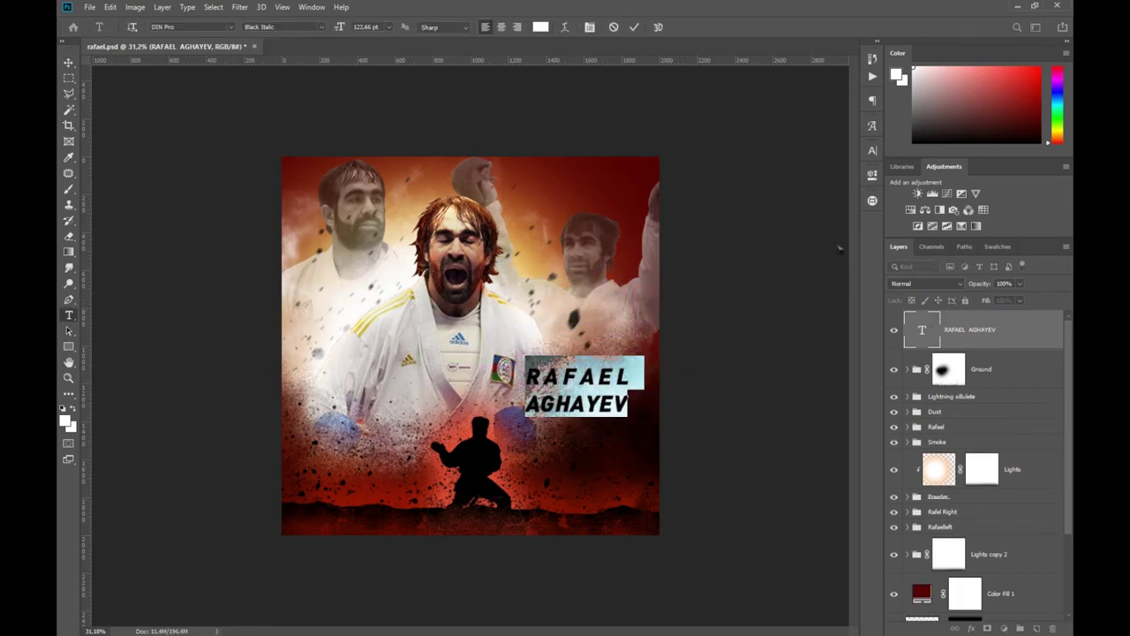
key("ctrl+t")
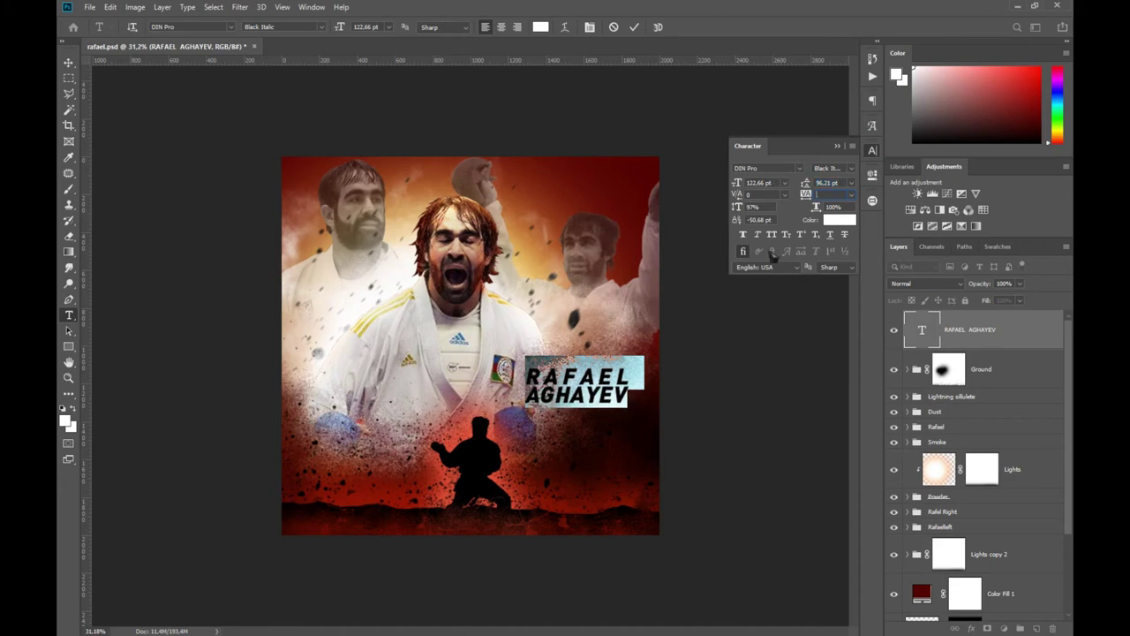
key("ctrl+Return")
- Duplicate the title and nudge the copy directly beneath it
key("ctrl+j")
key("ctrl+t")
key("shift+Down")
key("shift+Down")
key("shift+Down")
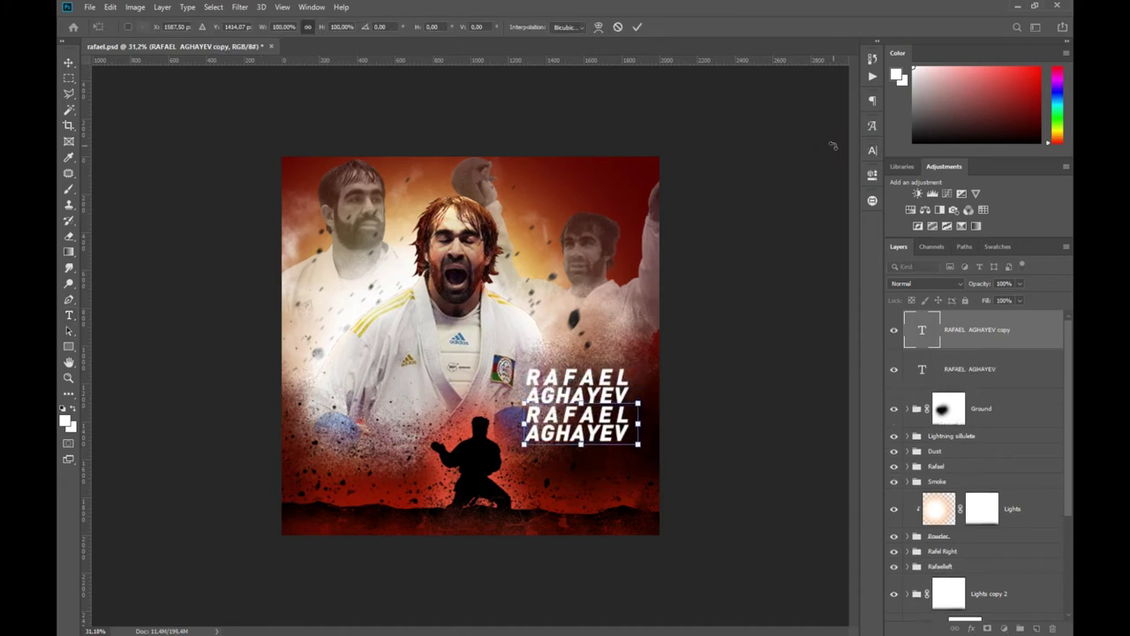
key("Return")
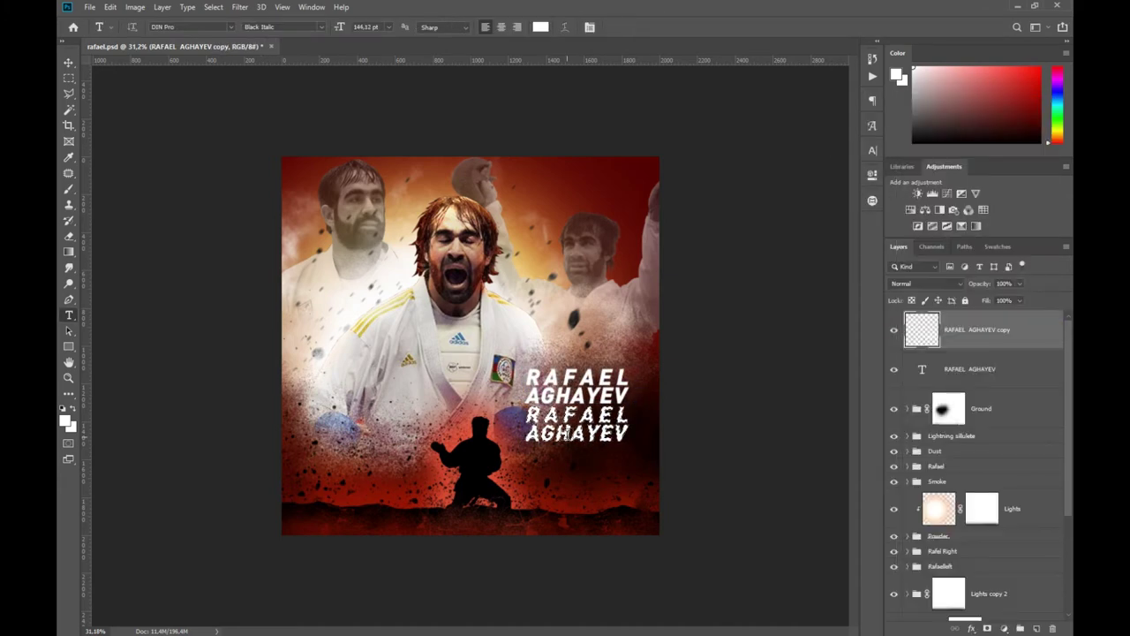
- Outline the copied title's letters in white with a soft round brush on a new layer
key("z")
left_click(528, 181)
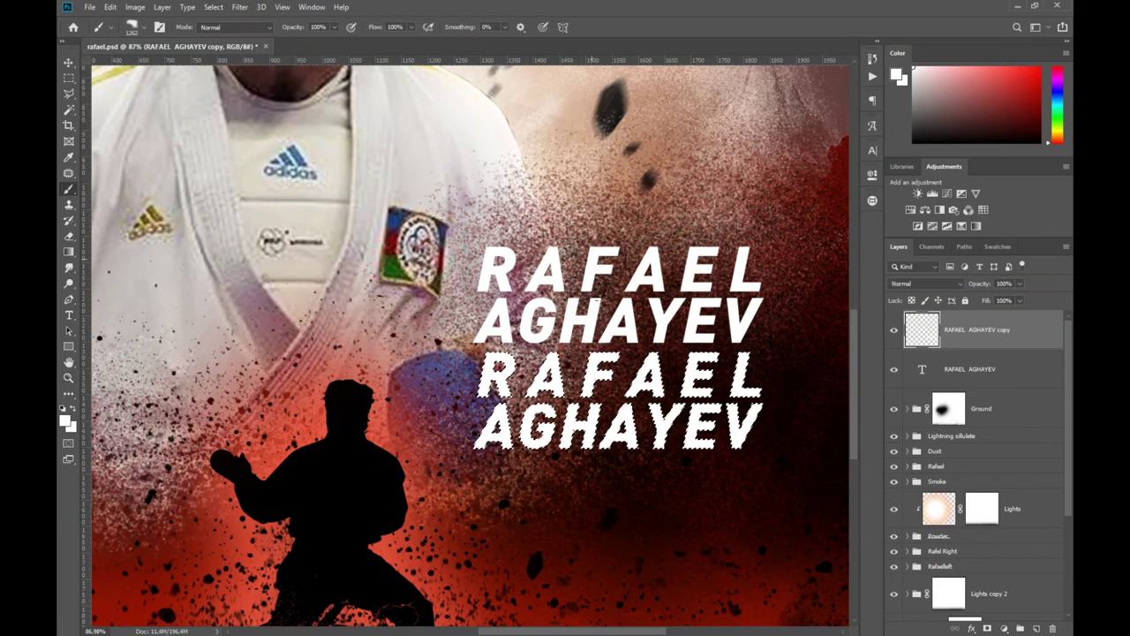
right_click(521, 348)
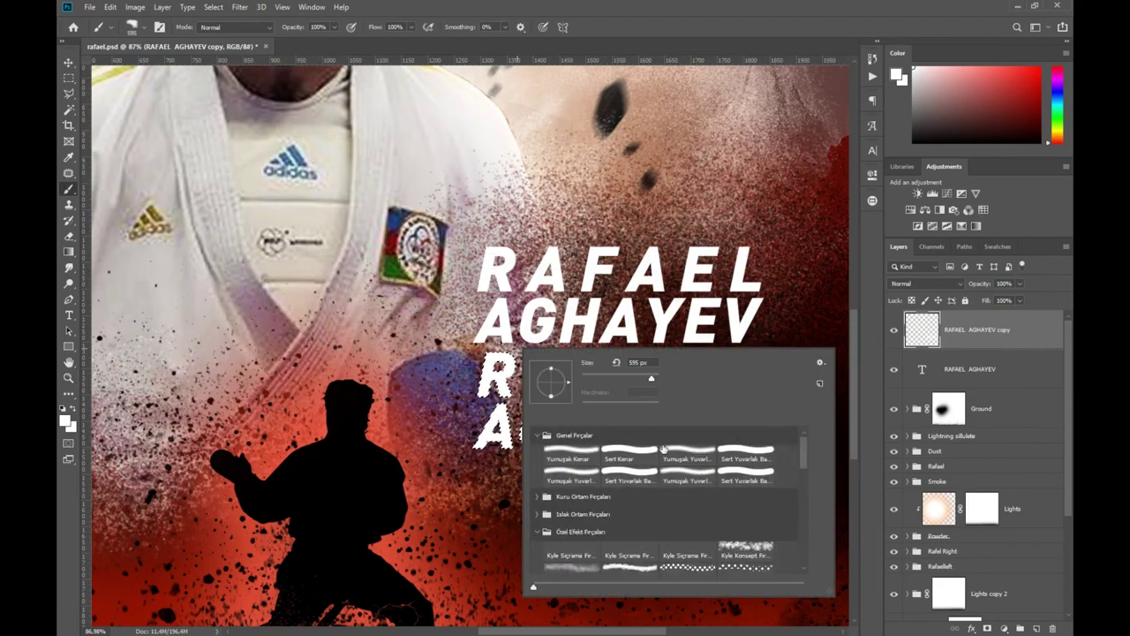
double_click(664, 448)
left_click(922, 329, "ctrl")
key("ctrl+shift+alt+n")
left_click(894, 369)
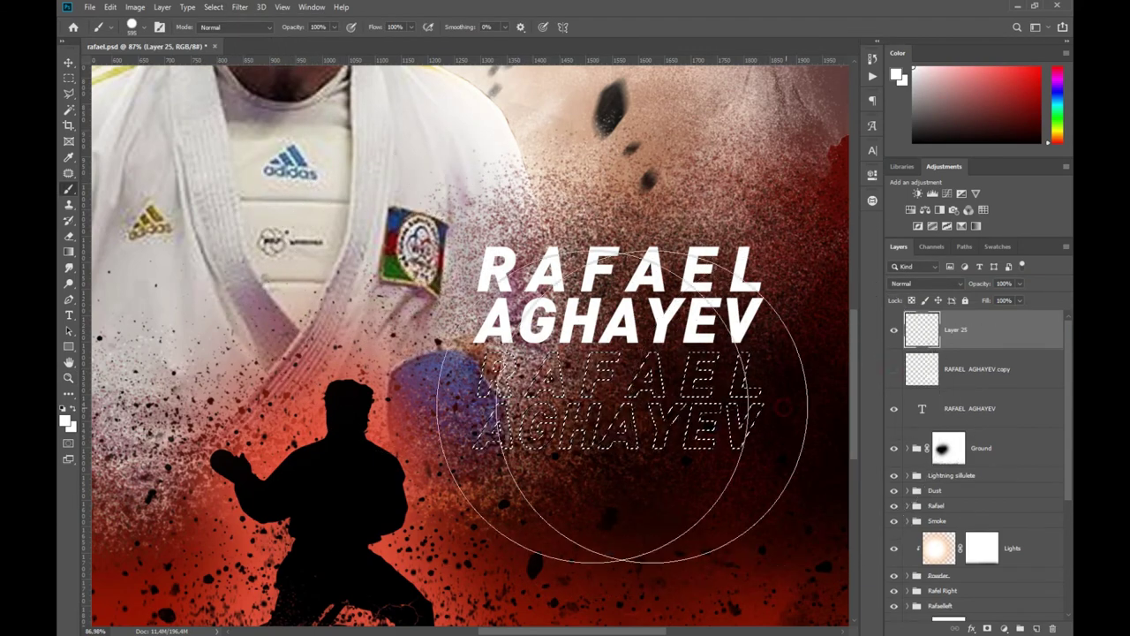
left_click_drag(622, 406, 605, 366)
key("ctrl+d")
- Delete the solid title copy and place a second outlined copy lower down
scroll(606, 466, "down", 1)
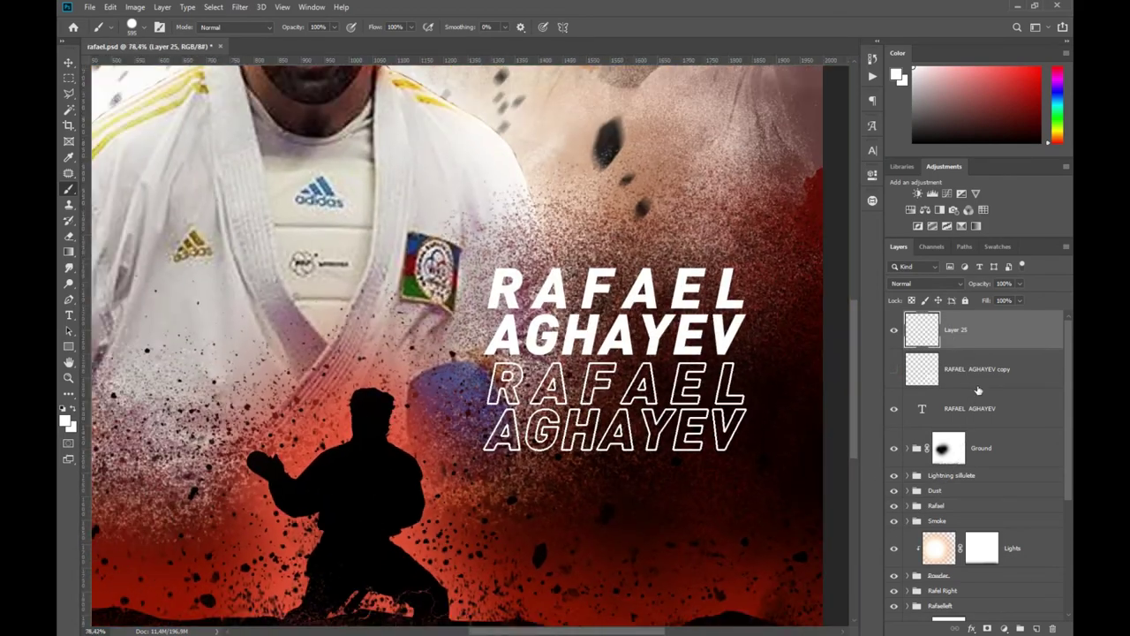
left_click_drag(978, 389, 1052, 629)
mouse_move(671, 247)
left_mouse_down()
mouse_move(671, 345)
mouse_move(610, 346)
left_mouse_up()
- Group the title layers as 'text' and move the group below Ground
key("z")
left_click(969, 408, "shift")
key("ctrl+g")
double_click(940, 317)
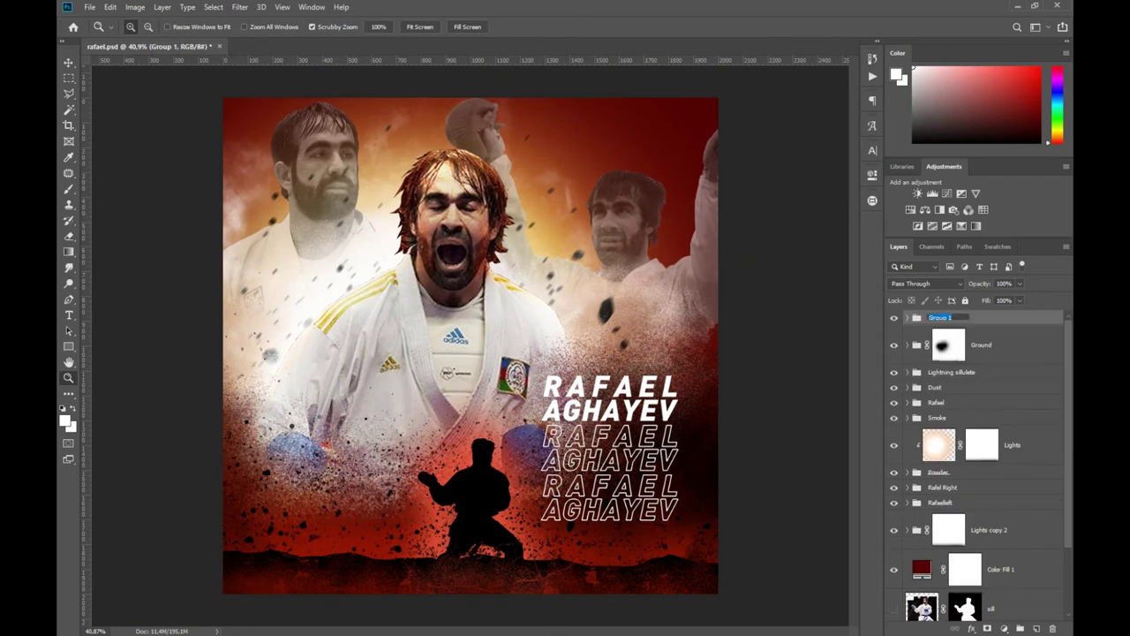
mouse_move(958, 473)
left_mouse_down()
mouse_move(968, 356)
mouse_move(968, 382)
left_mouse_up()
- Add a mask to the text group and paint it so the copies fade downward
left_click(988, 628)
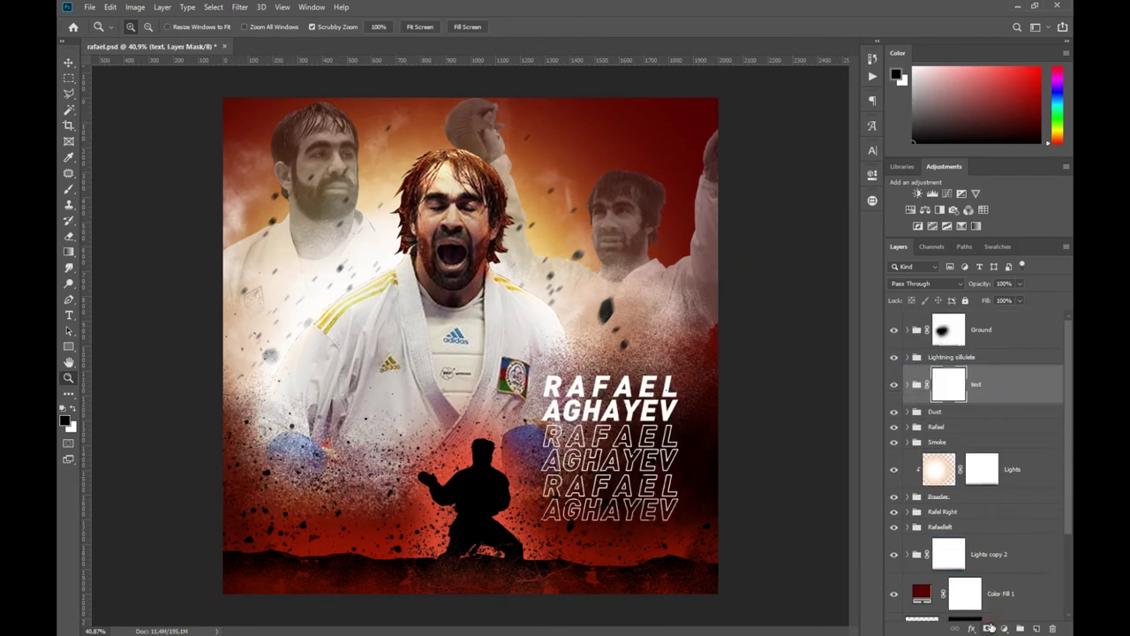
key("b")
key("ctrl+minus")
key("ctrl+minus")
key("ctrl+minus")
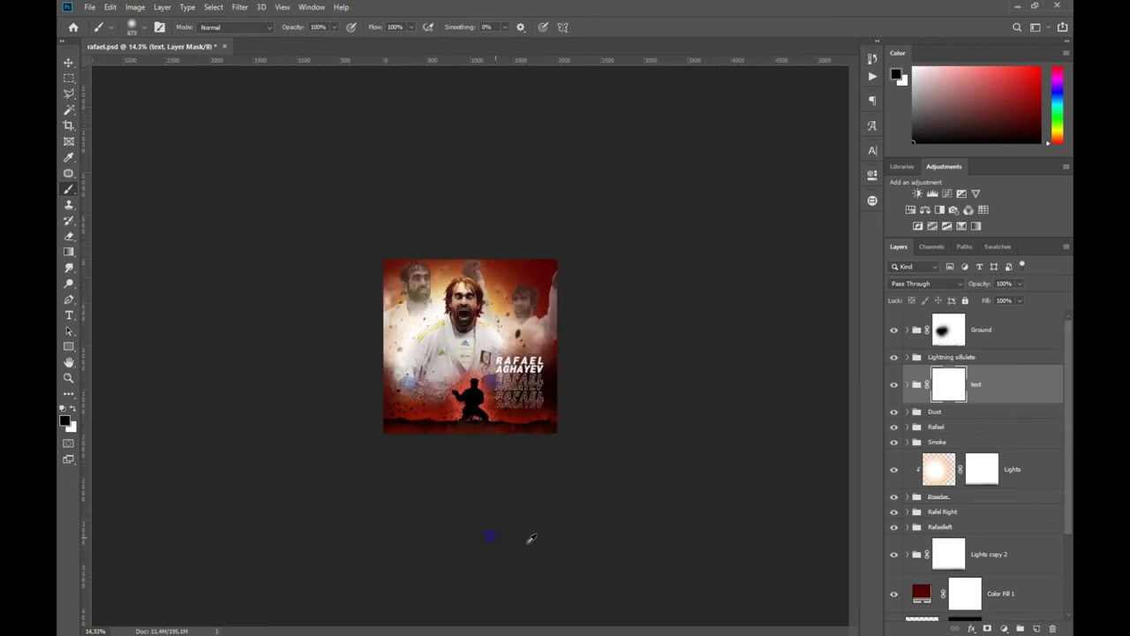
key("z")
left_click_drag(515, 481, 565, 480)
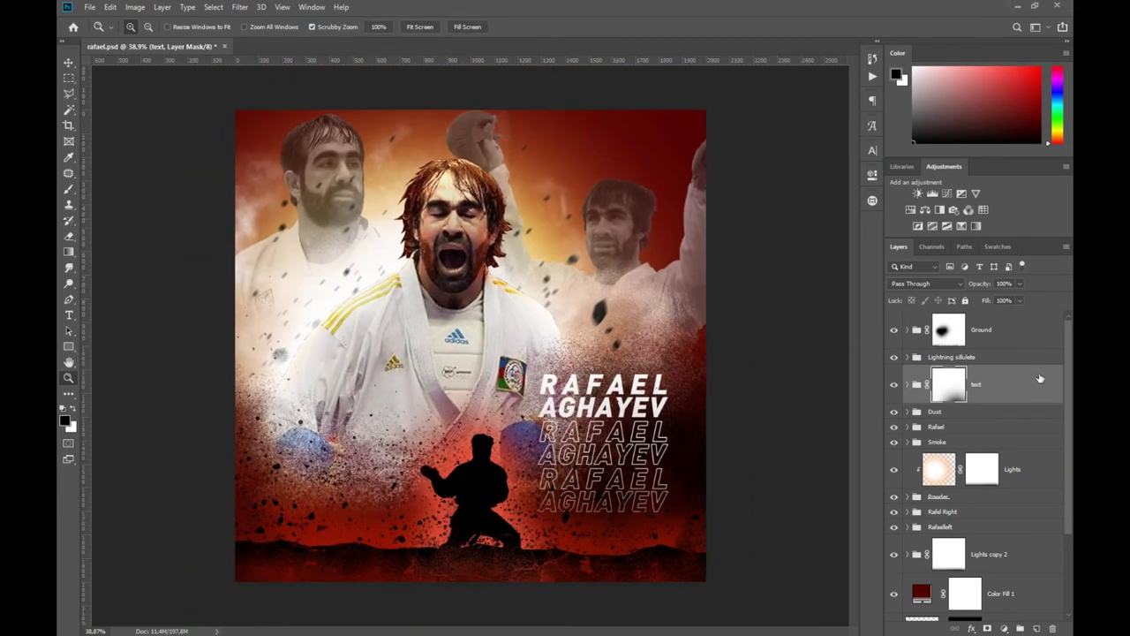
- Add Layer 26 above Lights copy 2 and pick a rons_fog brush with white paint
left_click(971, 553)
key("ctrl+shift+alt+n")
key("b")
right_click(344, 190)
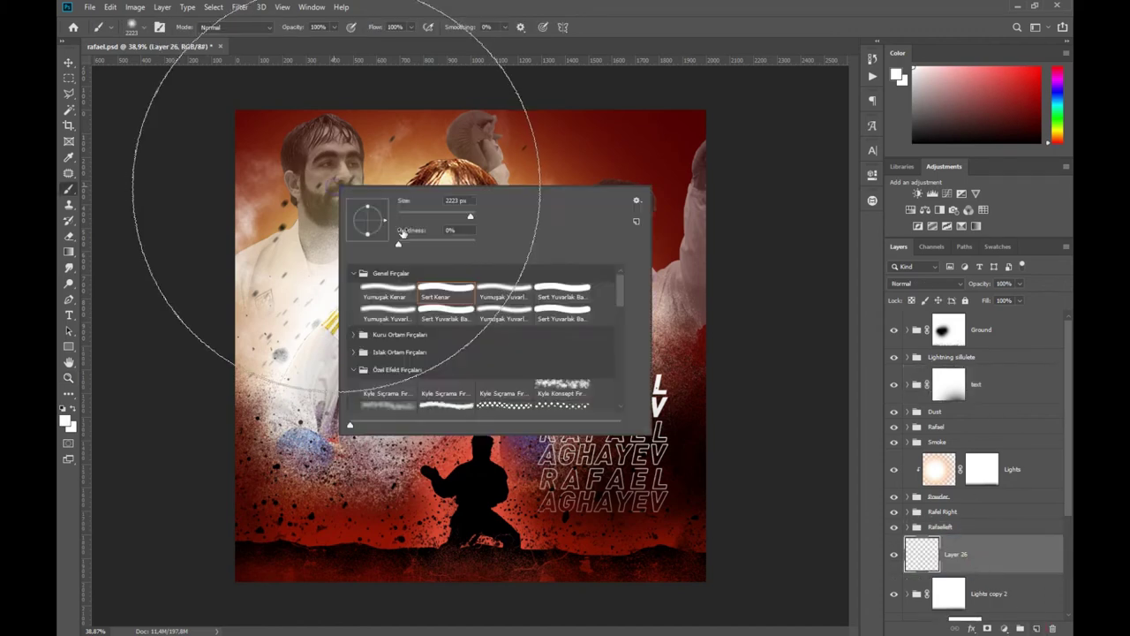
scroll(486, 335, "down", 5)
left_click(355, 372)
double_click(444, 393)
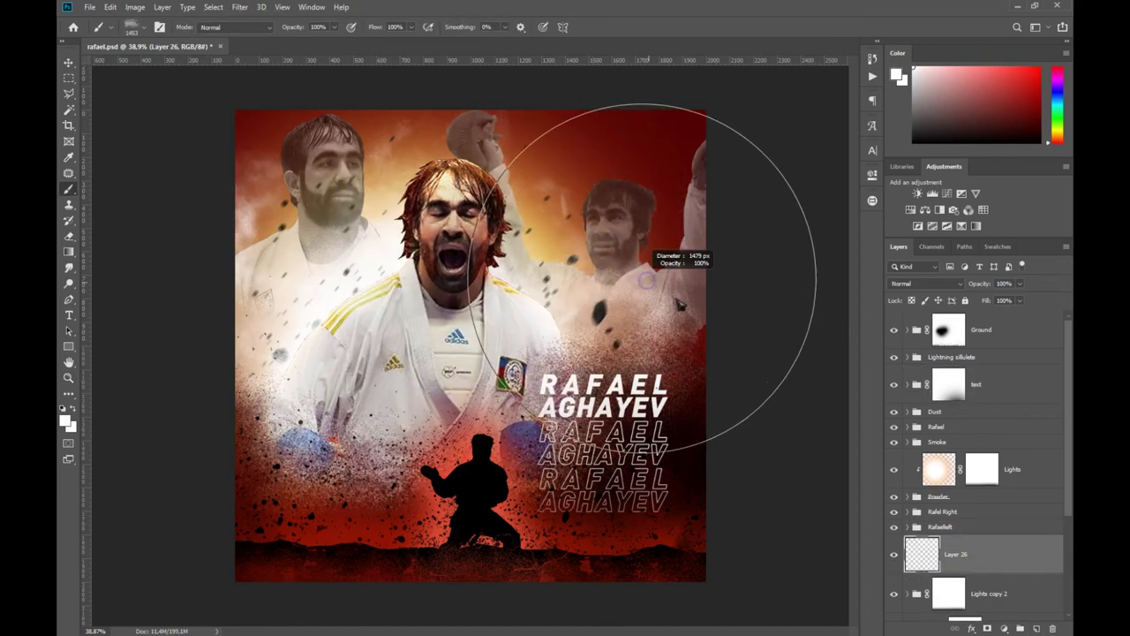
- Switch to the large particle dust brush for the white dust
right_click(629, 258)
left_click(638, 422)
scroll(904, 432, "down", 2)
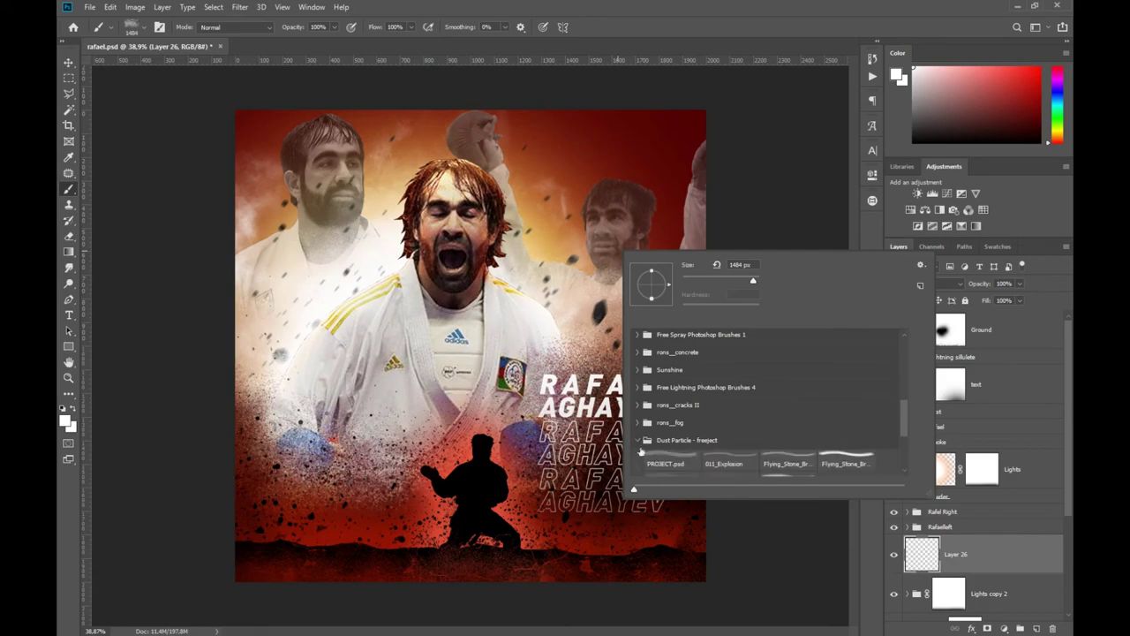
double_click(671, 461)
right_click(424, 264)
scroll(574, 424, "up", 3)
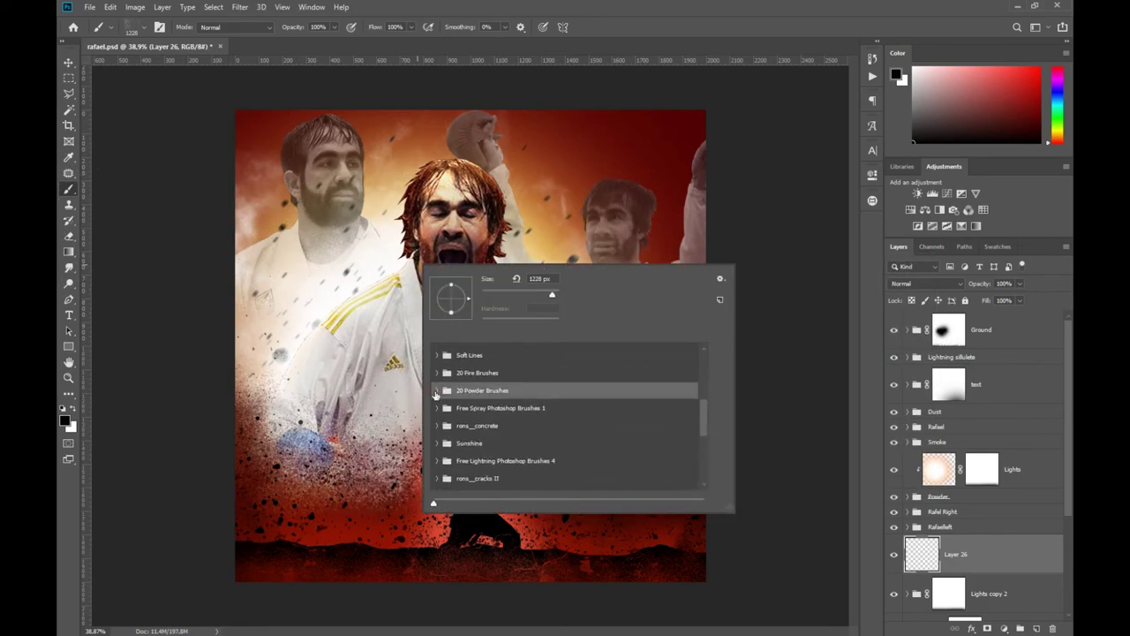
double_click(574, 388)
scroll(470, 346, "down", 5)
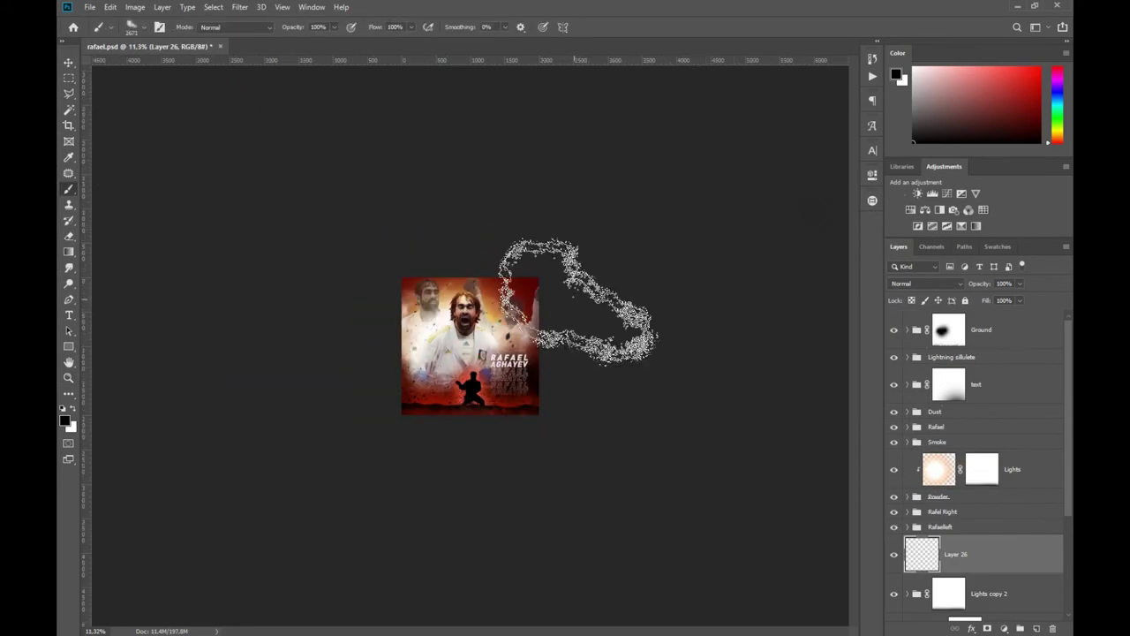
scroll(470, 346, "up", 3)
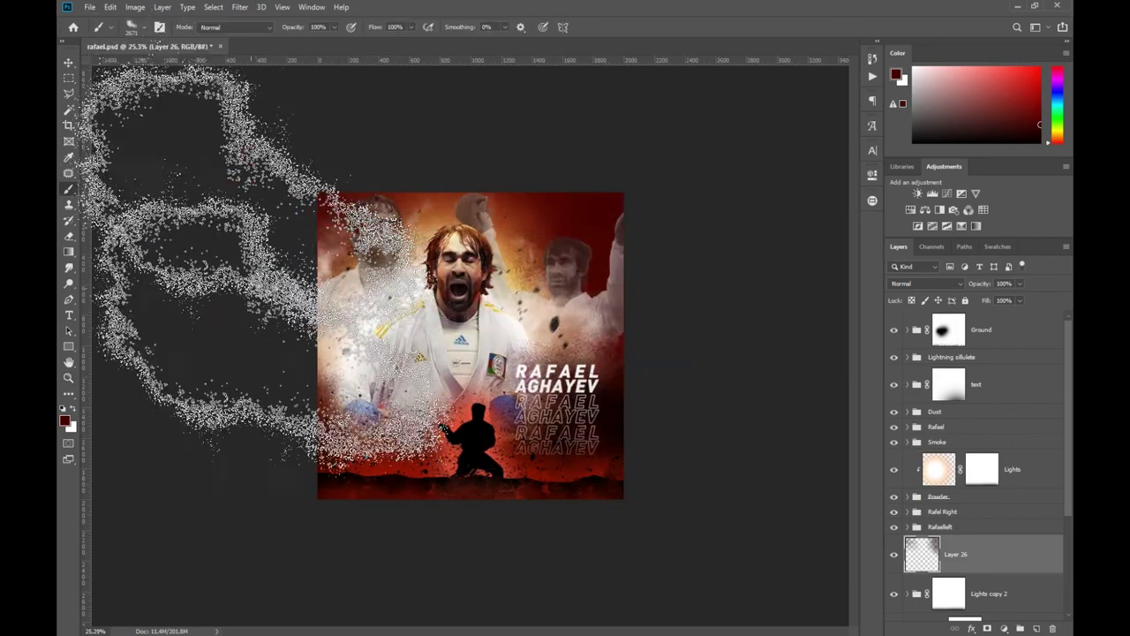
- Add Layer 27 and group it with Layer 26 as Powder background
key("d")
left_click(1037, 628)
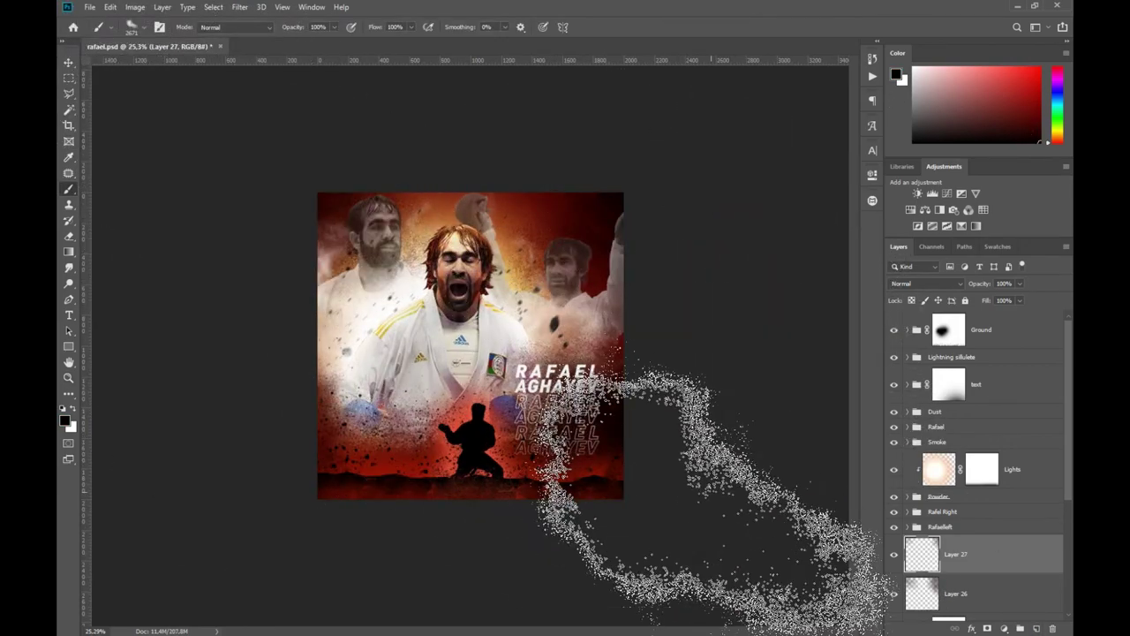
left_click(977, 593)
key("z")
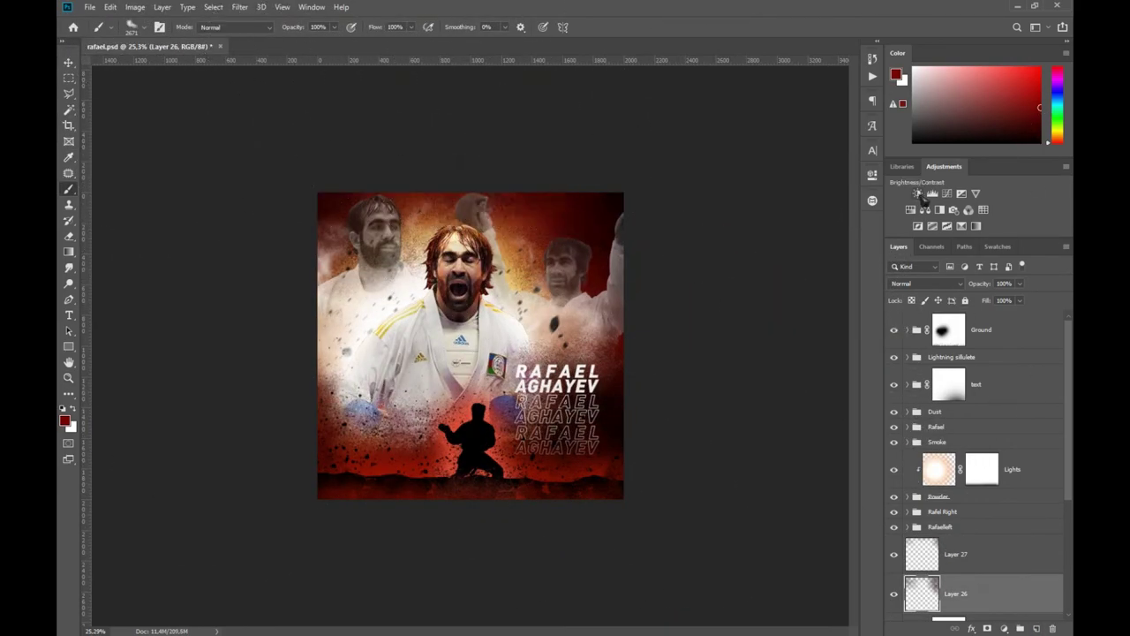
mouse_move(470, 346)
left_mouse_down()
mouse_move(512, 255)
mouse_move(509, 264)
left_mouse_up()
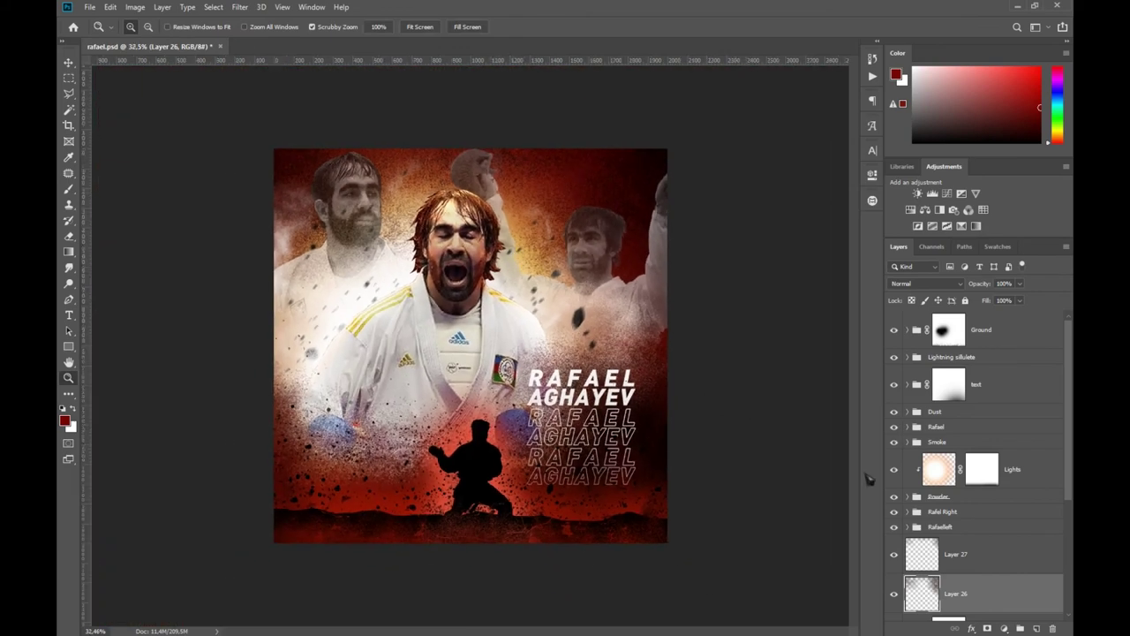
left_click(956, 554, "shift")
key("ctrl+g")
double_click(943, 543)
type("Powder background")
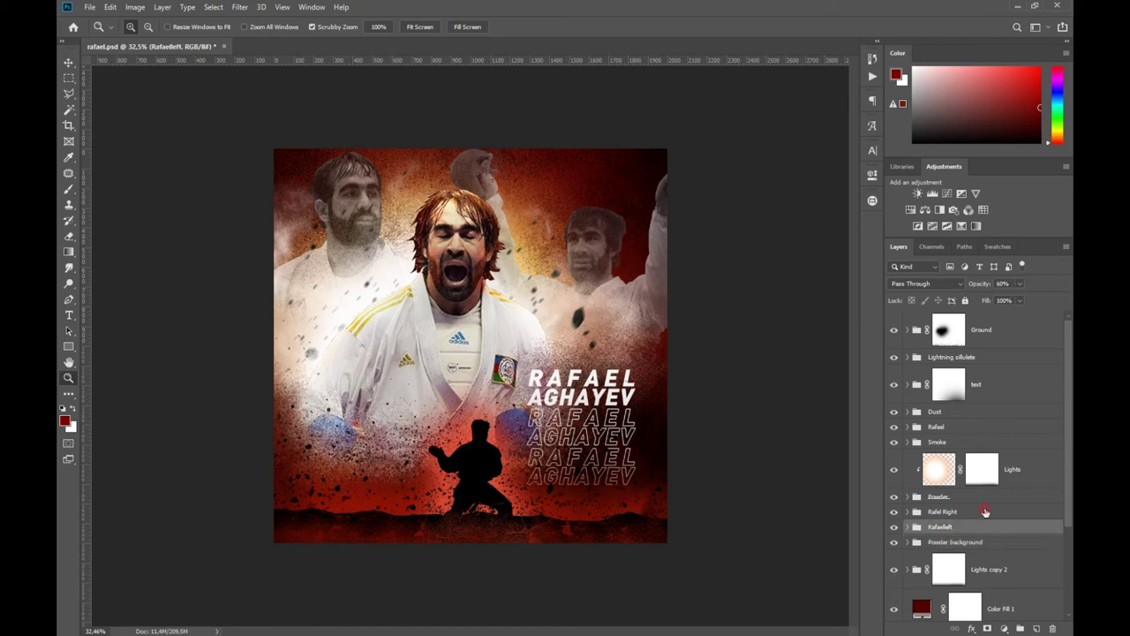
- Give the portraits group a soft Drop Shadow (size ~128, opacity 69) and name it Rafels
left_click(971, 628)
left_click(998, 609)
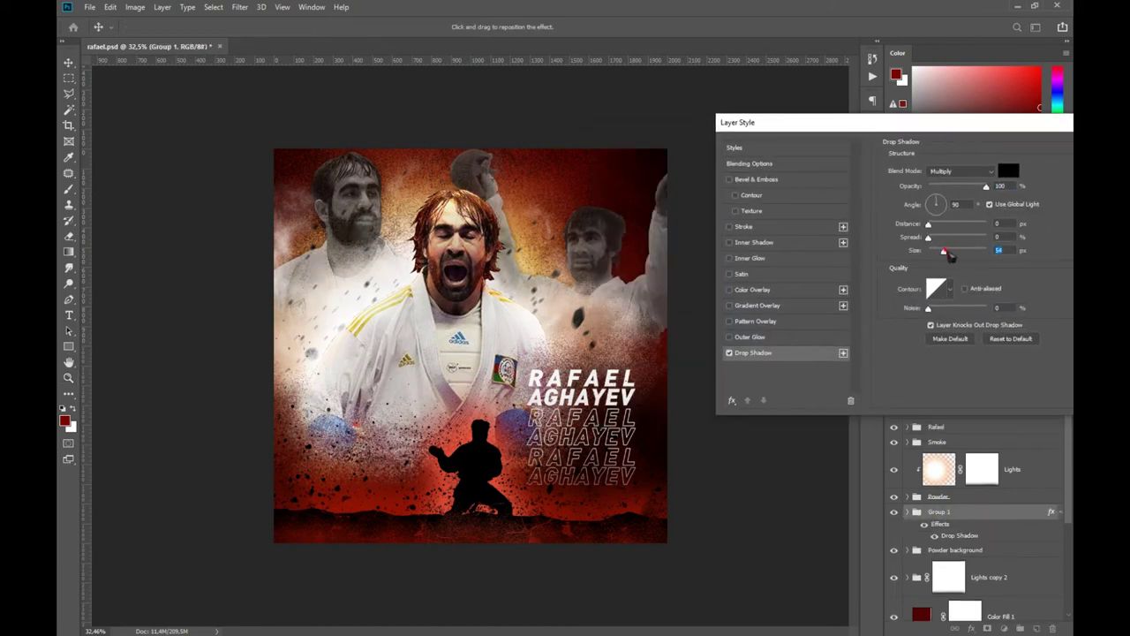
left_click_drag(943, 252, 970, 254)
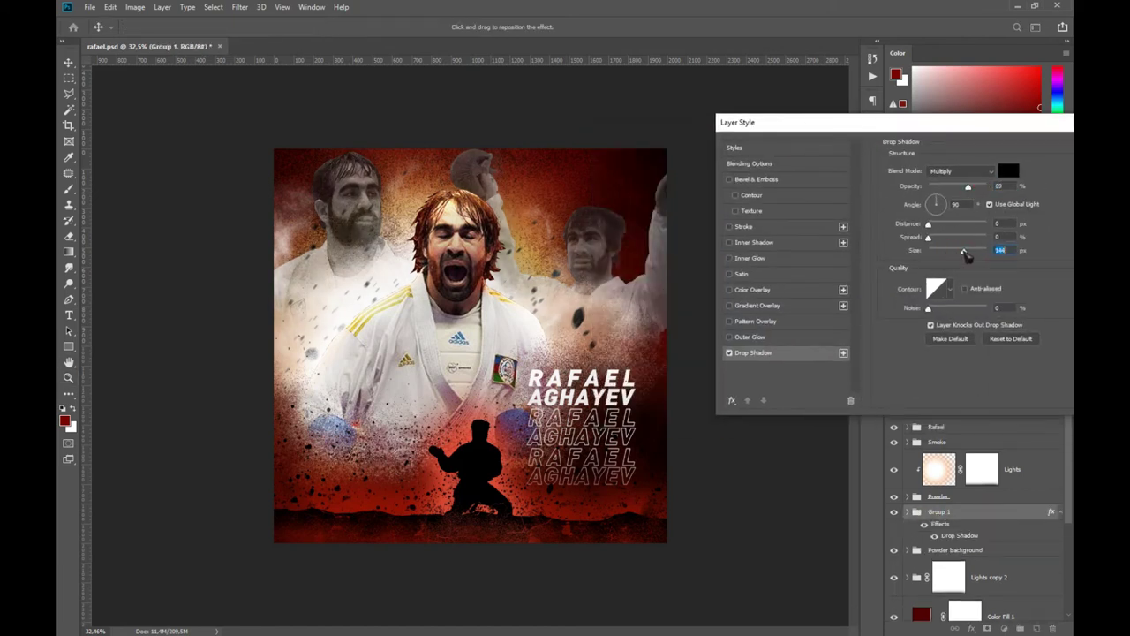
key("Return")
key("z")
left_click_drag(612, 230, 681, 235)
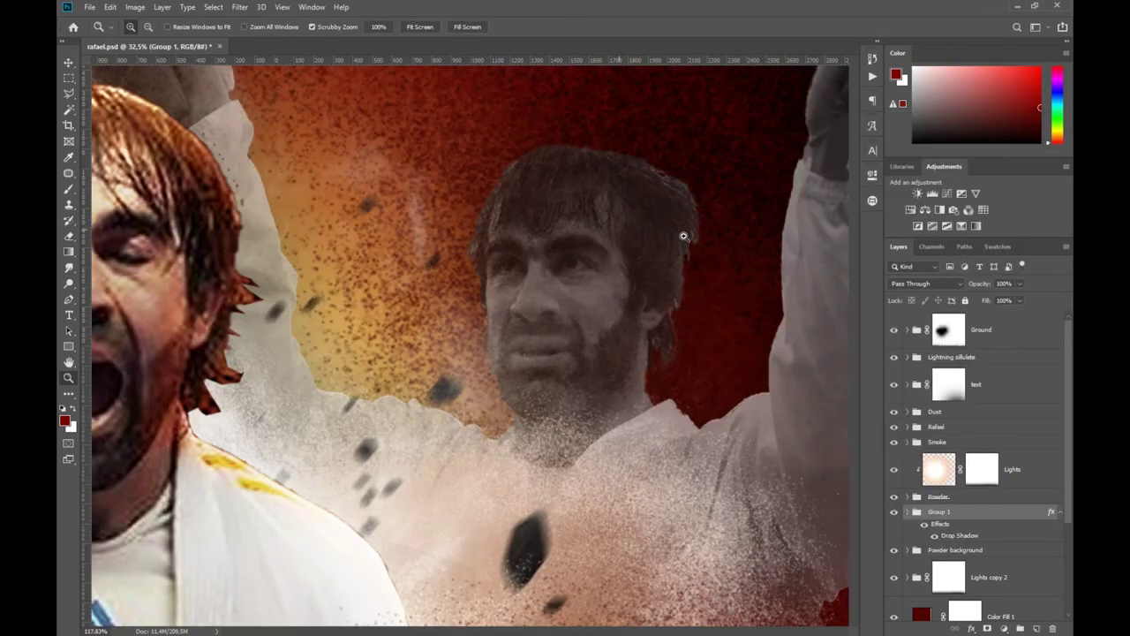
double_click(941, 511)
type("Rafels")
- Select Rafel Right's layer mask and set up a black brush to refine it
left_click(924, 550)
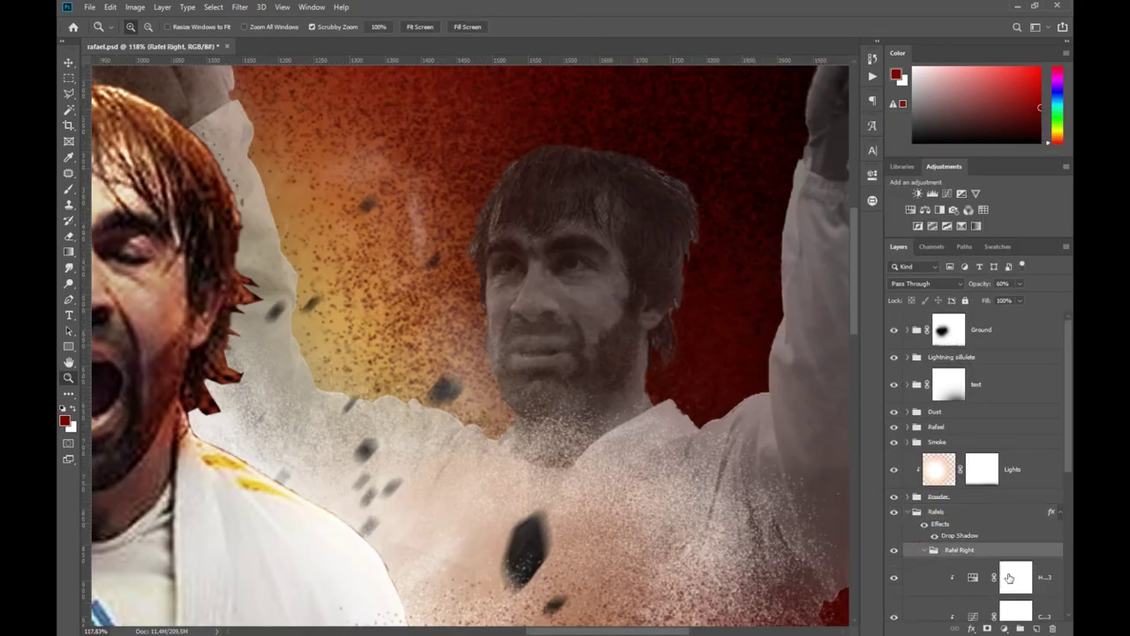
scroll(971, 530, "down", 2)
left_click(999, 527)
key("b")
right_click(694, 300)
key("Escape")
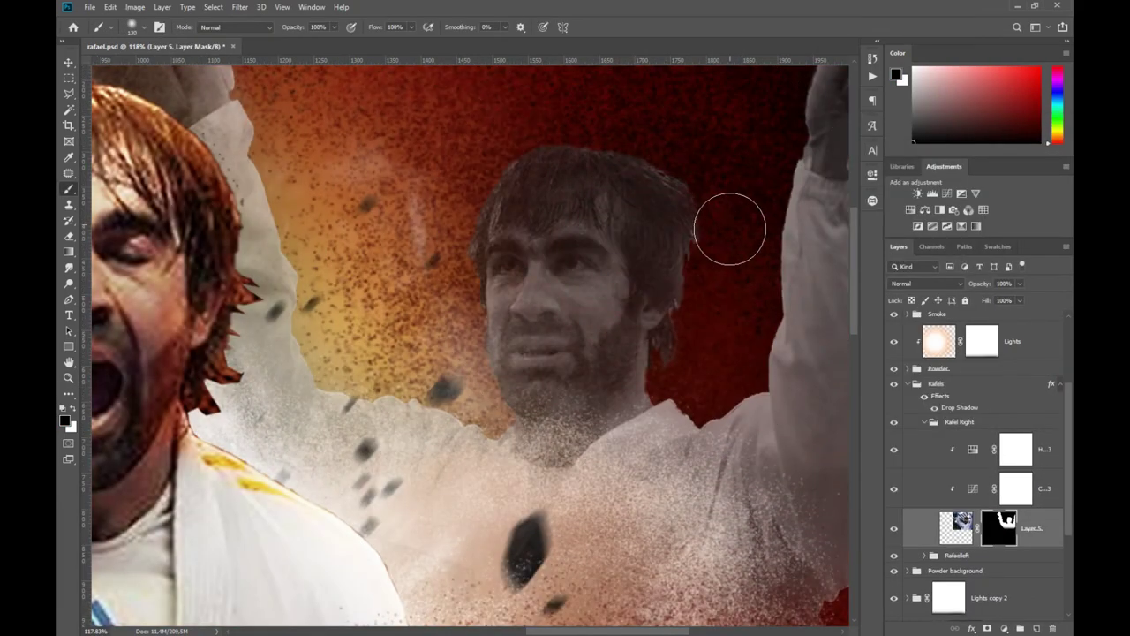
key("z")
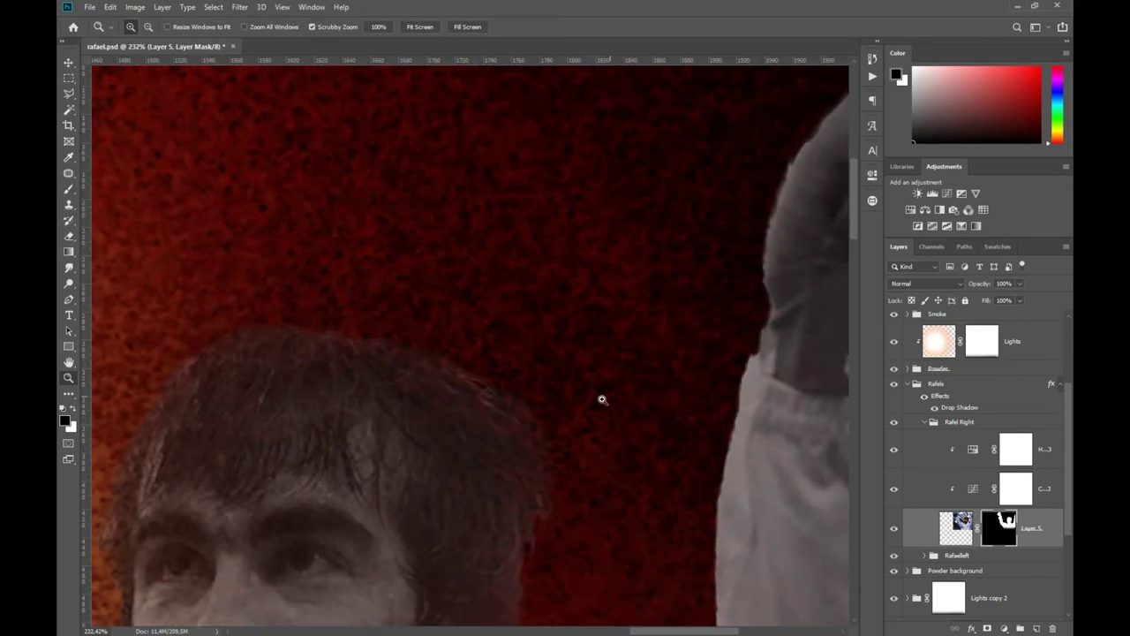
left_click(909, 385)
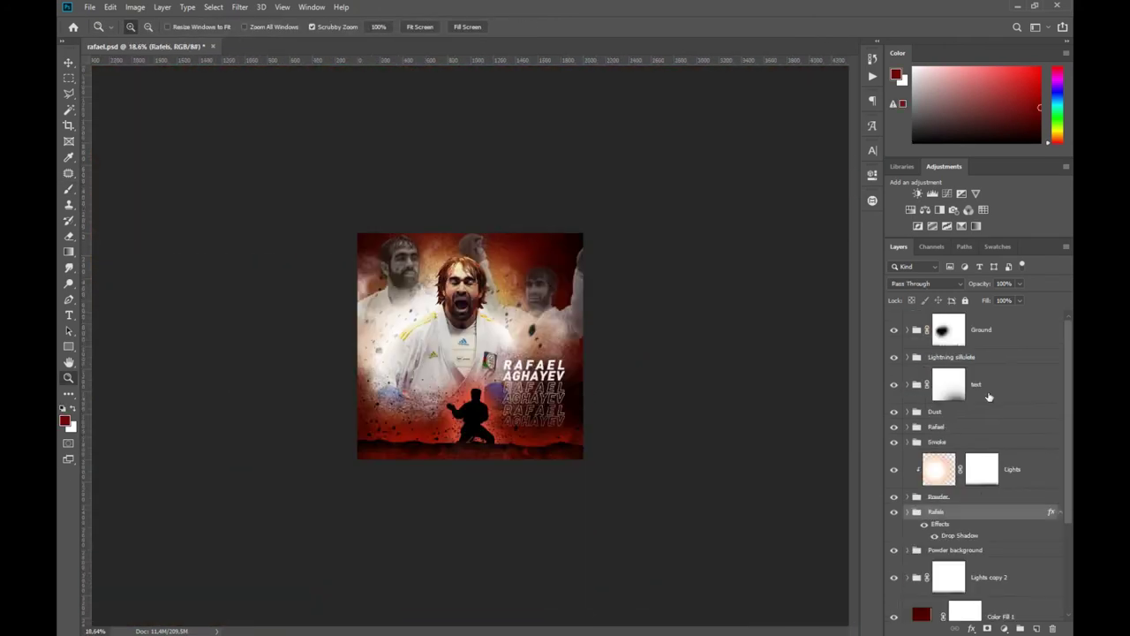
left_click_drag(492, 331, 519, 429)
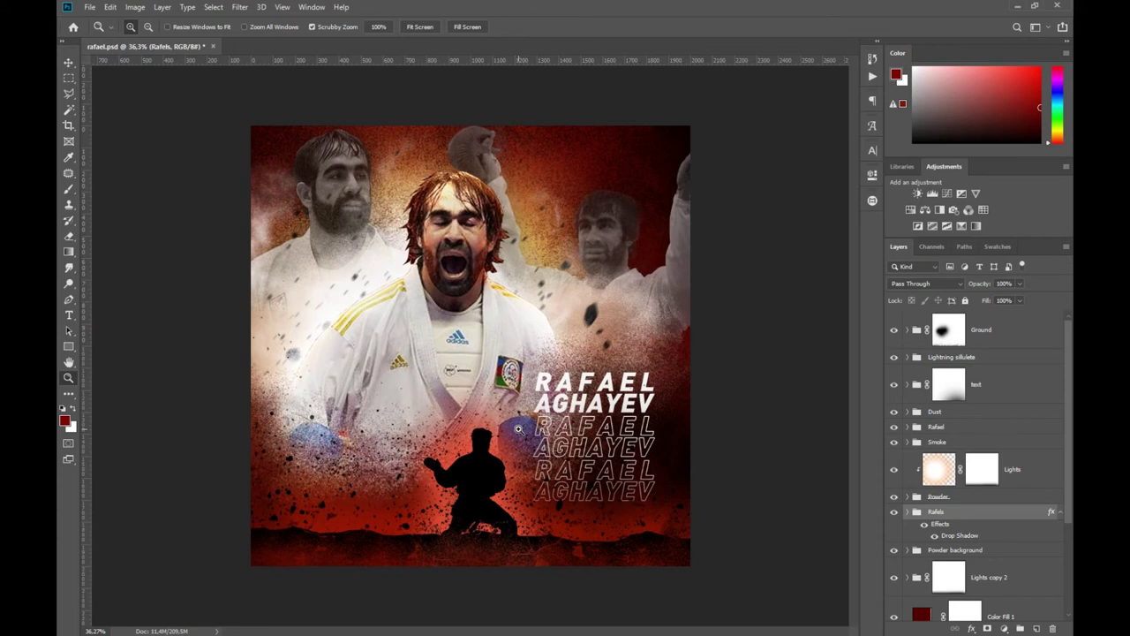
- Type a Black-weight X, enlarge it to about 256% and place it near the top right
key("t")
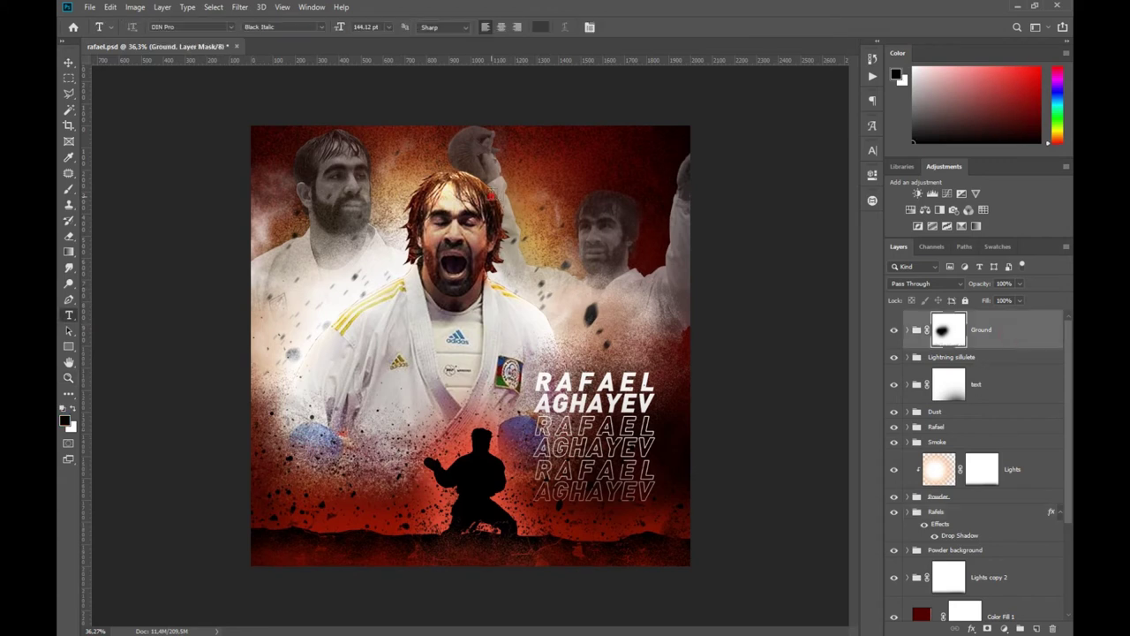
left_click(493, 201)
type("X")
left_click(281, 27)
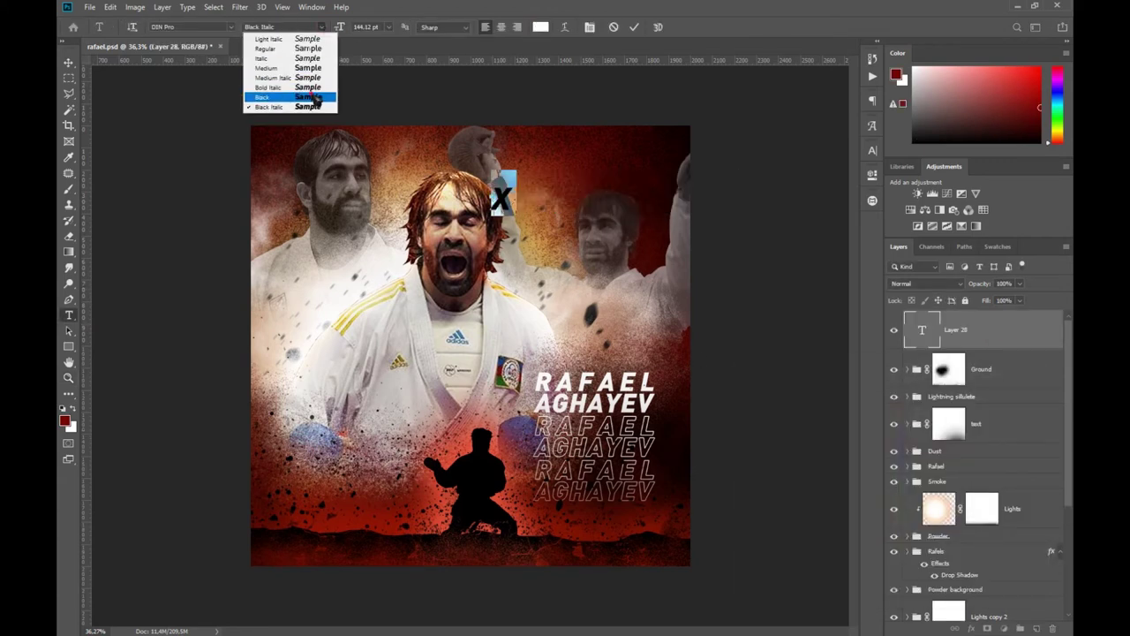
left_click(283, 104)
key("ctrl+t")
left_click_drag(564, 255, 669, 238)
left_click_drag(609, 189, 572, 181)
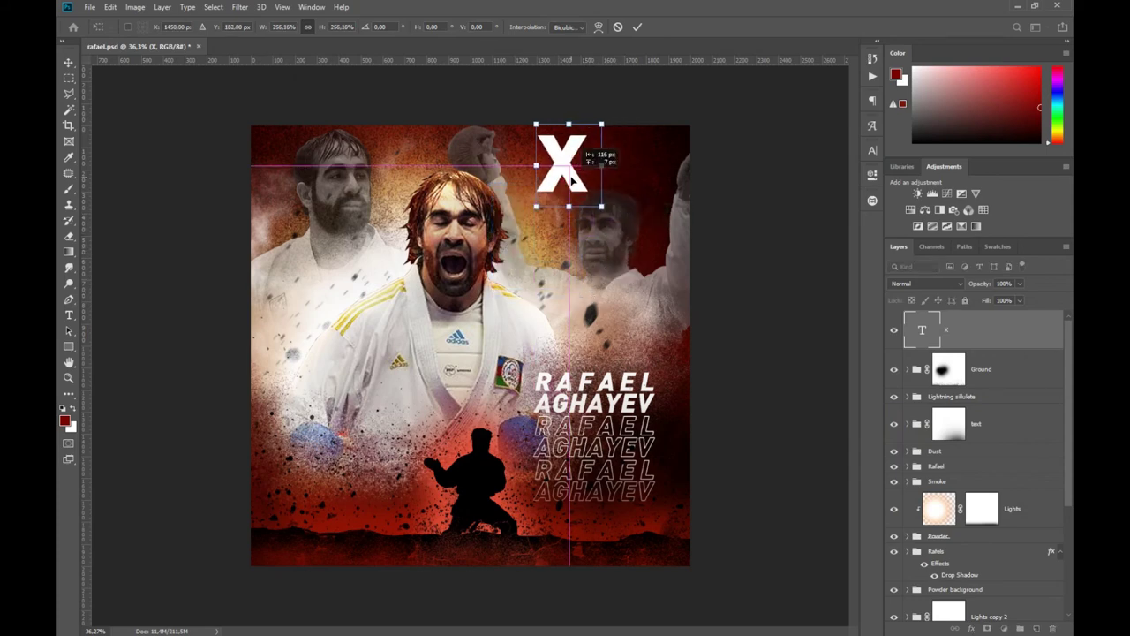
key("Return")
- Trace the X's outline onto a new empty layer and hide the solid X text
key("z")
left_click(543, 111)
right_click(971, 331)
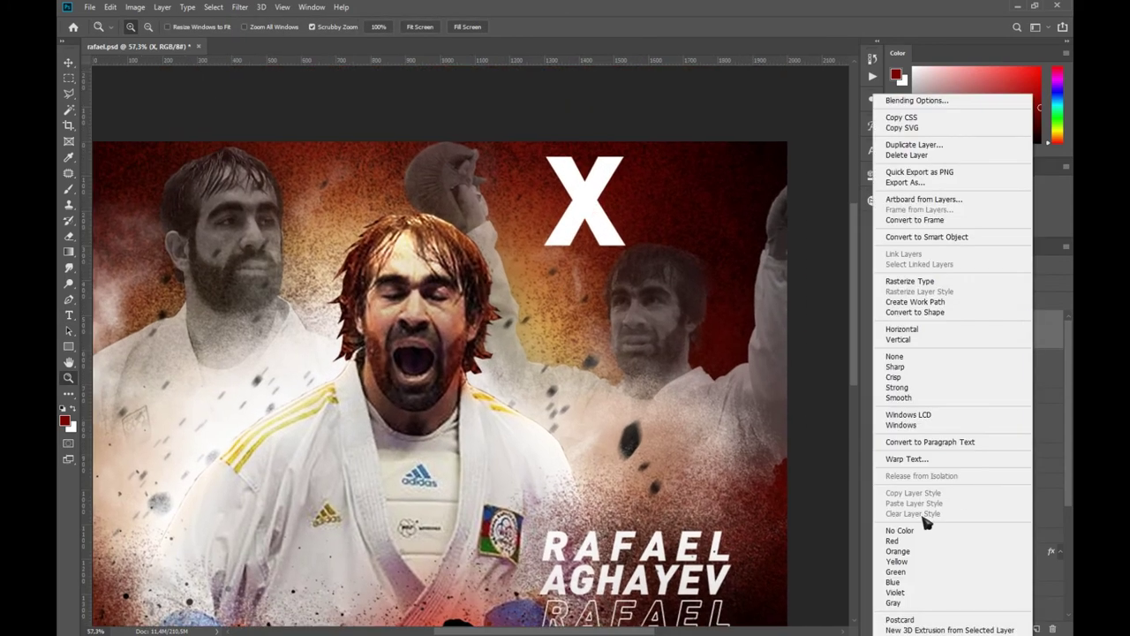
key("Escape")
left_click(212, 7)
left_click(361, 195)
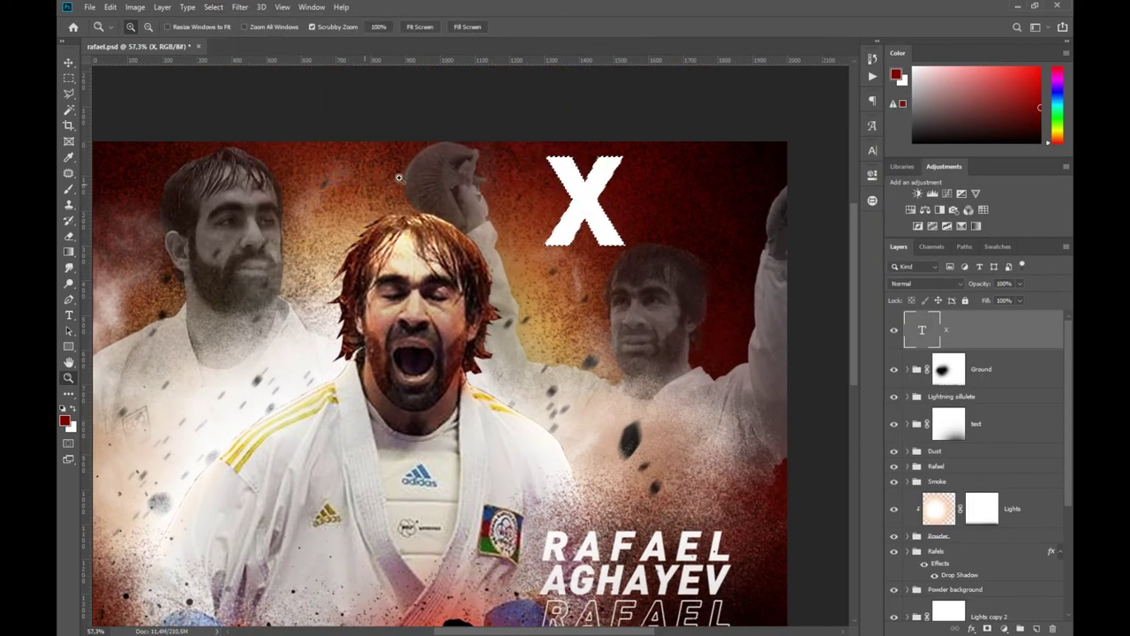
left_click(1037, 628)
key("b")
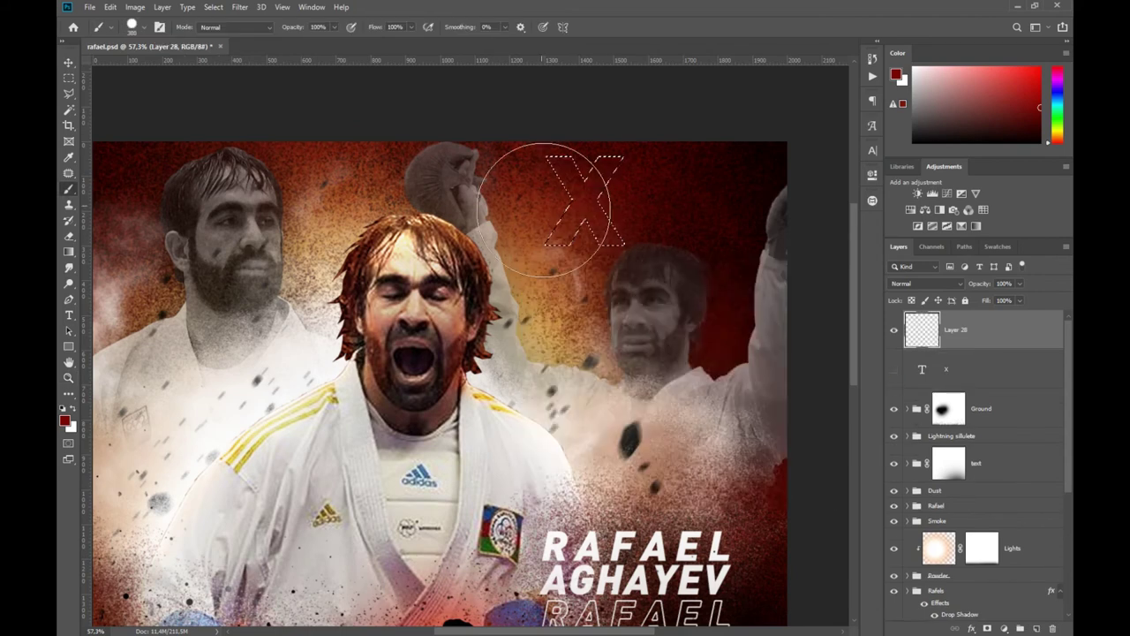
left_click(893, 369)
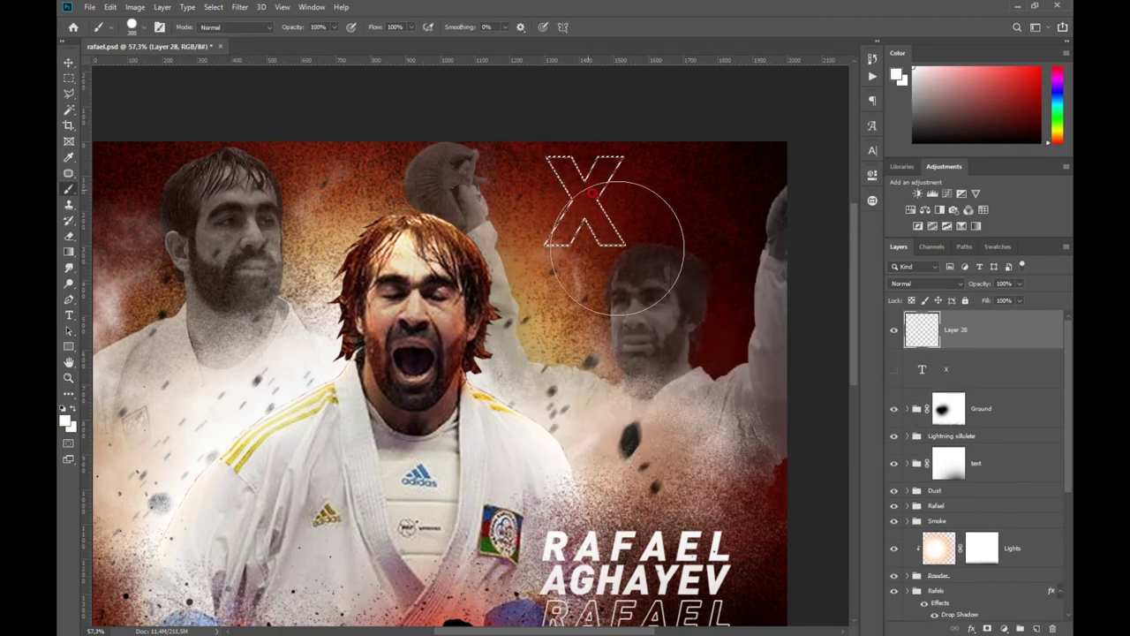
scroll(505, 210, "down", 3)
- Duplicate the outlined X and stack the copies into a single column layer
key("ctrl+j")
key("ctrl+t")
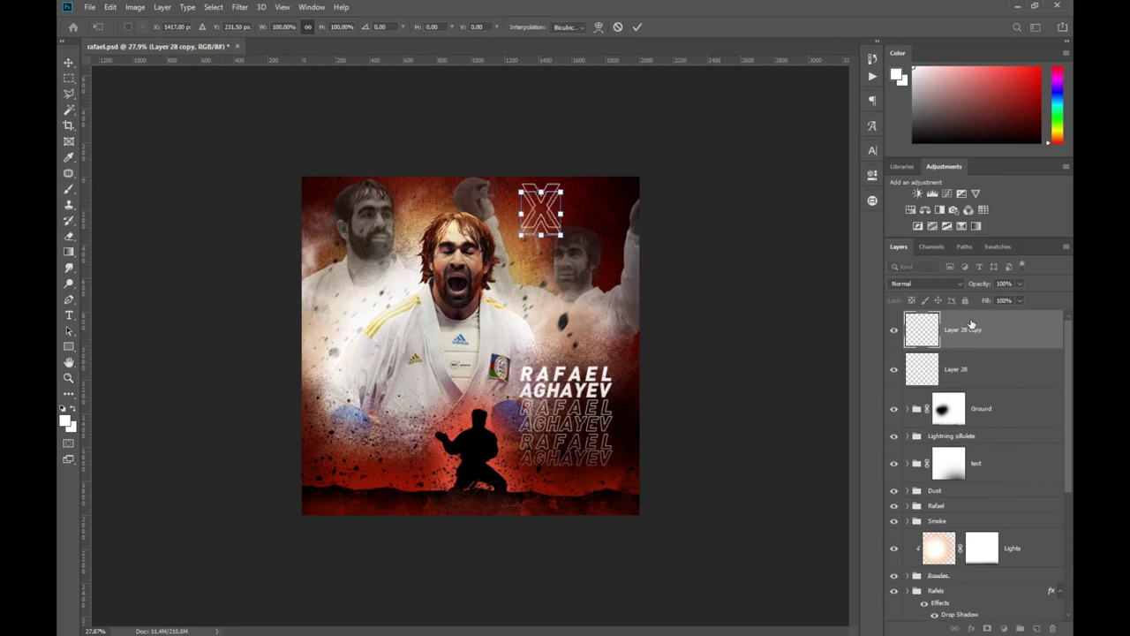
key("ctrl+j")
key("ctrl+t")
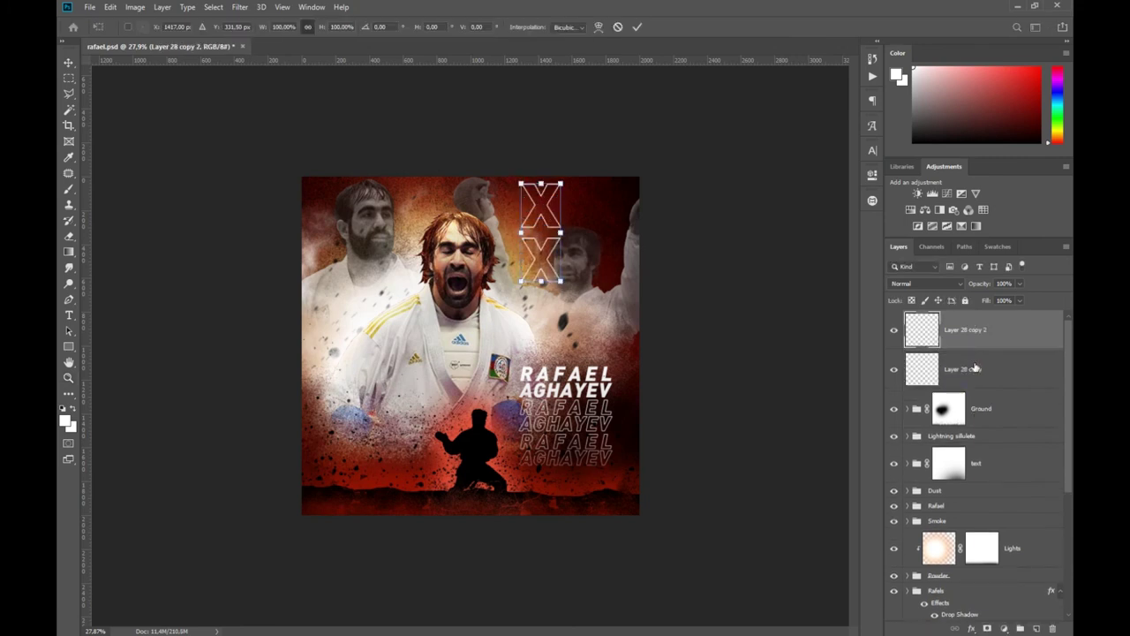
key("Return")
key("Delete")
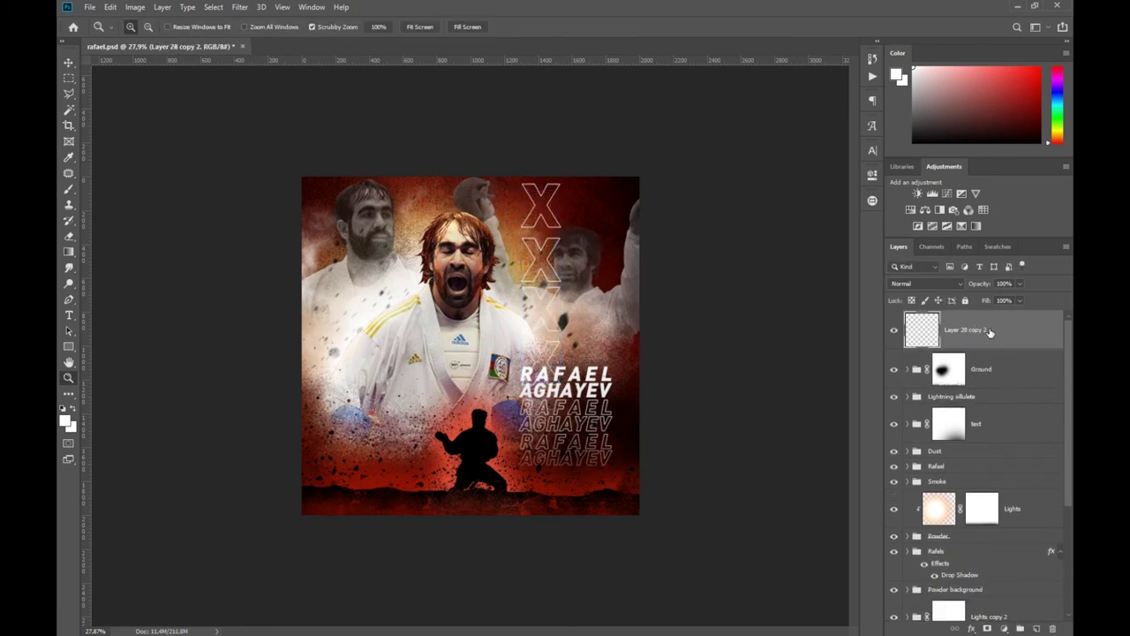
- Add a smaller, faded X column on the lower right edge and a copy at the fighter's lower left
key("ctrl+j")
key("ctrl+t")
left_click_drag(542, 326, 641, 520)
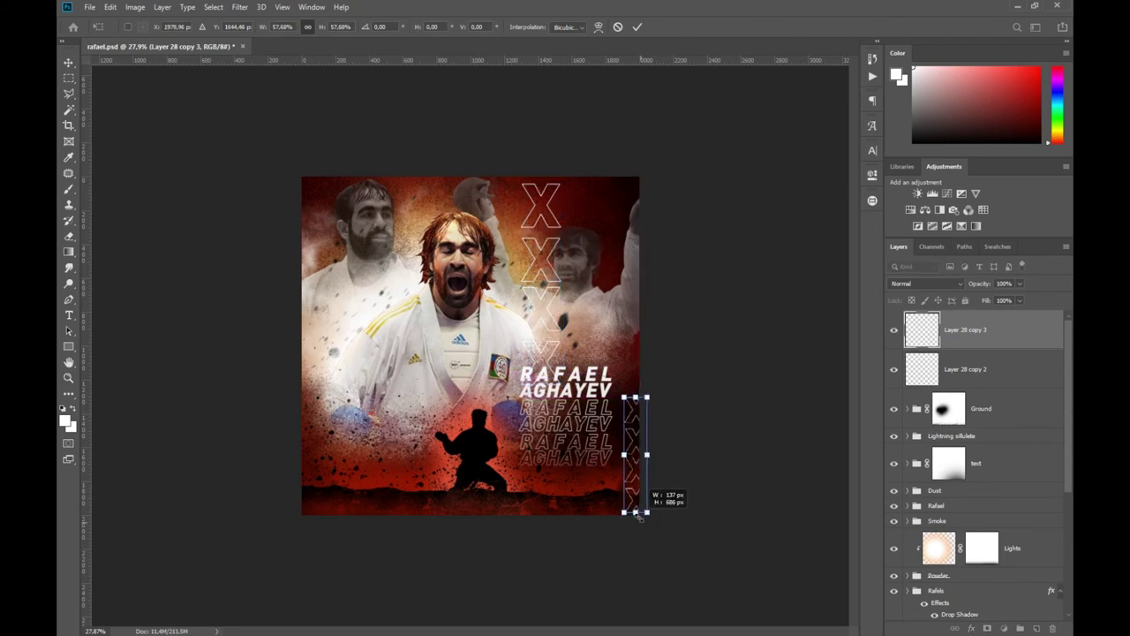
key("Return")
mouse_move(989, 329)
left_mouse_down()
mouse_move(988, 541)
mouse_move(981, 413)
left_mouse_up()
left_click(927, 284)
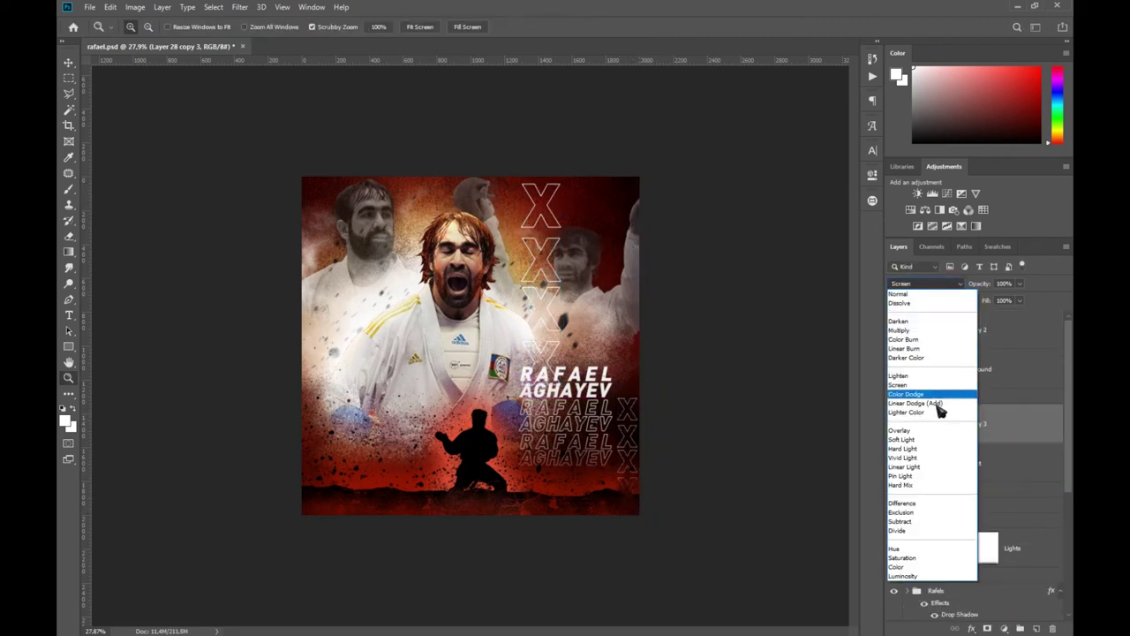
left_click_drag(997, 286, 980, 287)
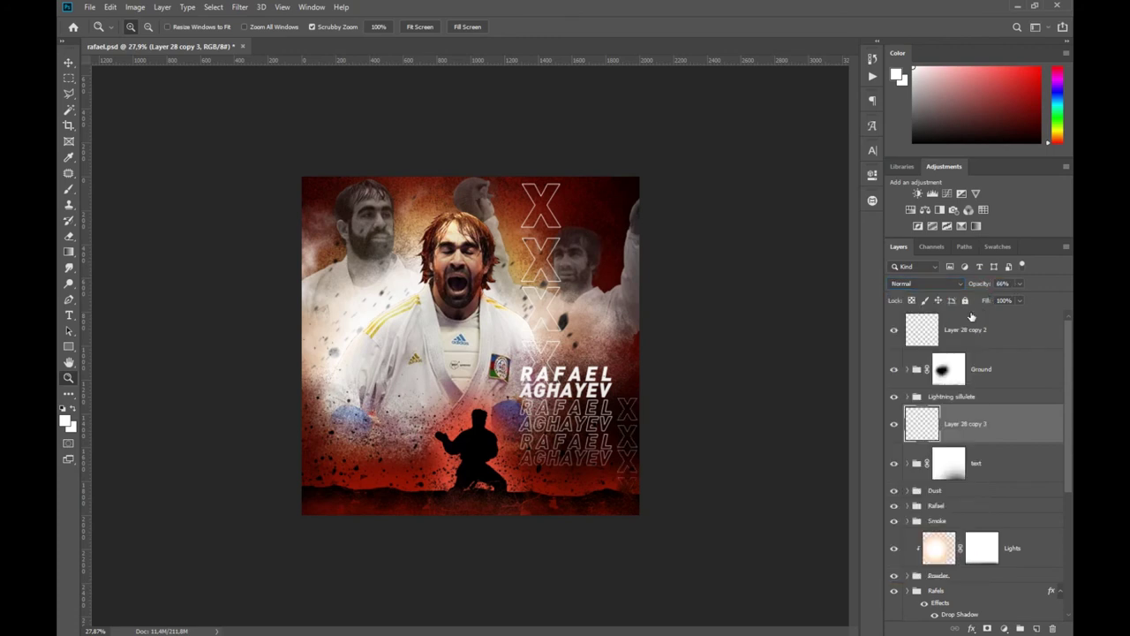
key("ctrl+j")
left_click_drag(630, 450, 335, 441)
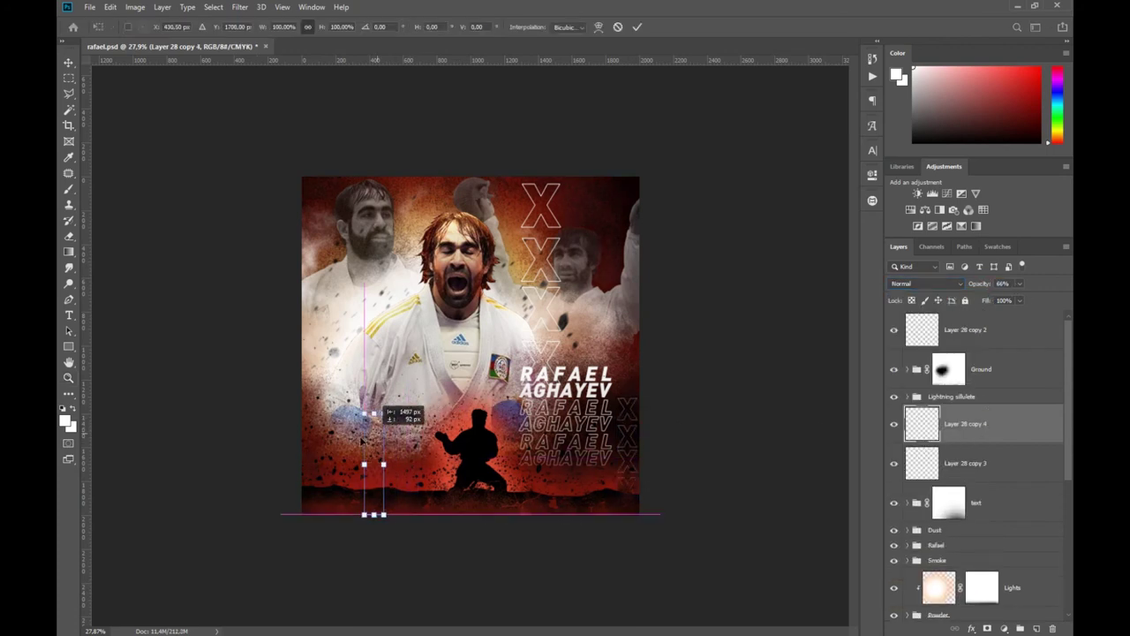
- Paint soft black with a ~1909 px brush over the background's top, above Color Fill 1
scroll(980, 442, "down", 5)
left_click(998, 575)
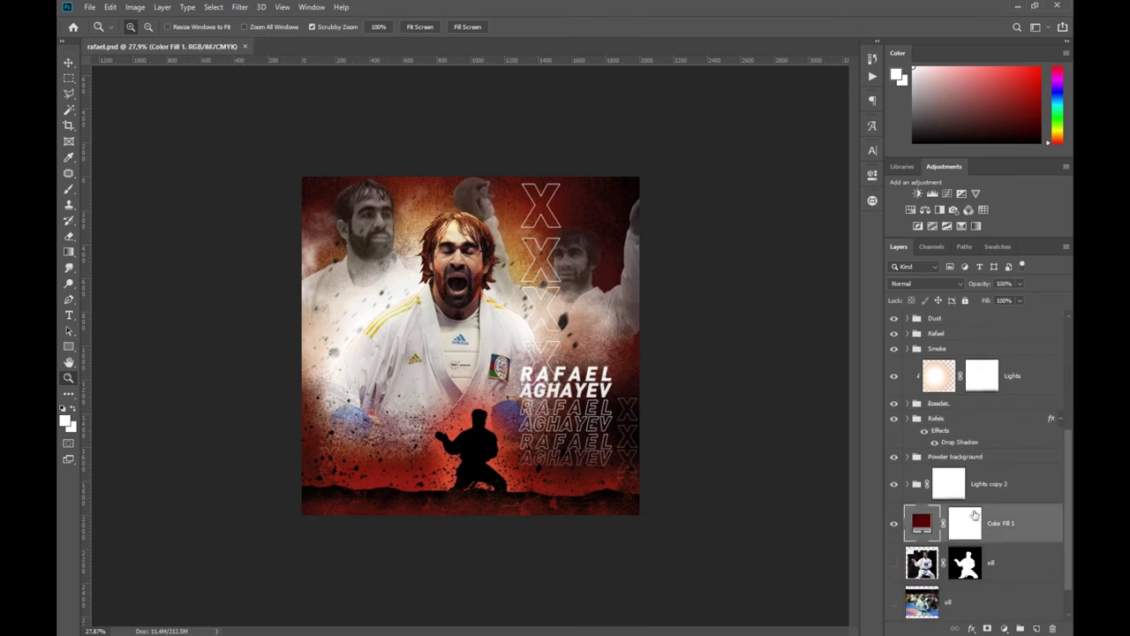
left_click(1037, 628)
key("bracketright")
key("bracketright")
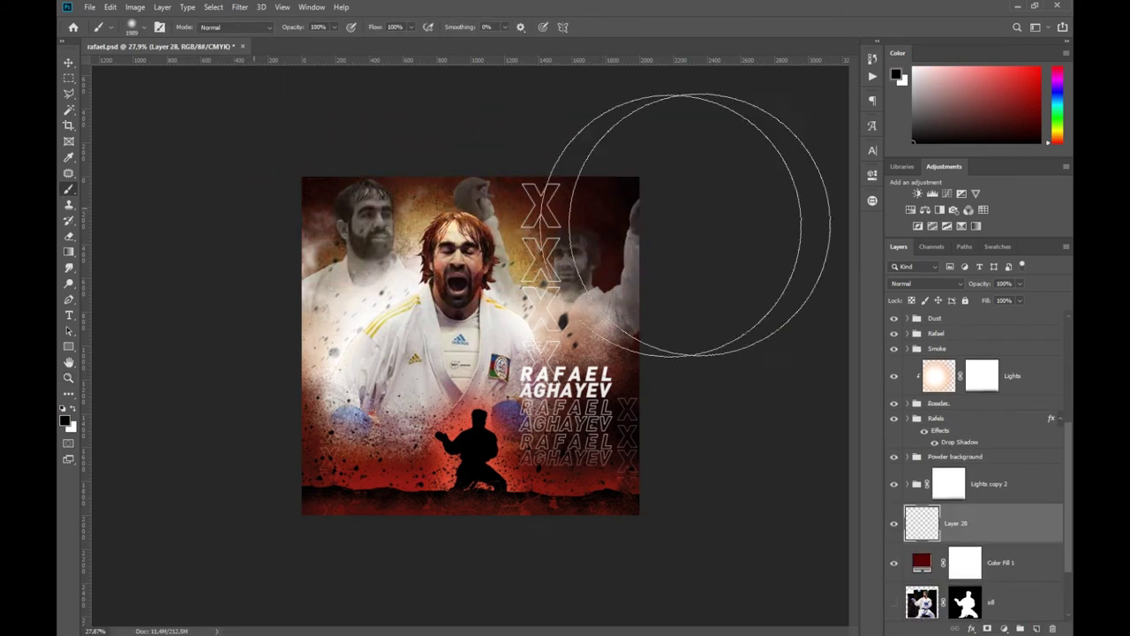
left_click(669, 176)
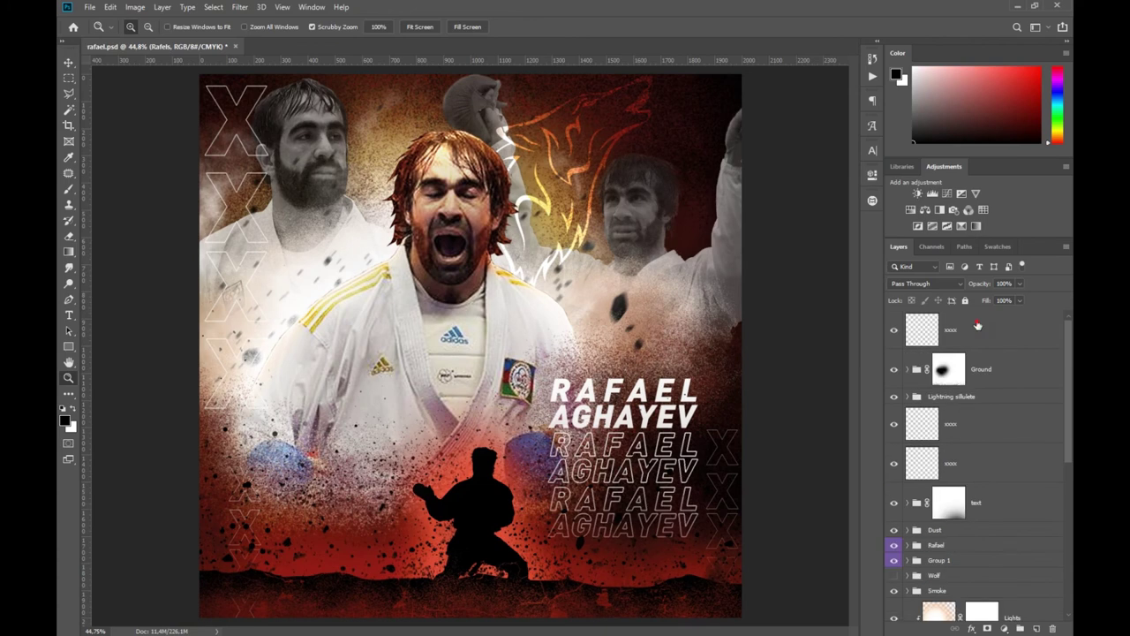
- Type WORLD CHAMPION at the poster's bottom in white DIN Round Pro Light
key("t")
left_click(367, 581)
type("WORLD CHAMPI")
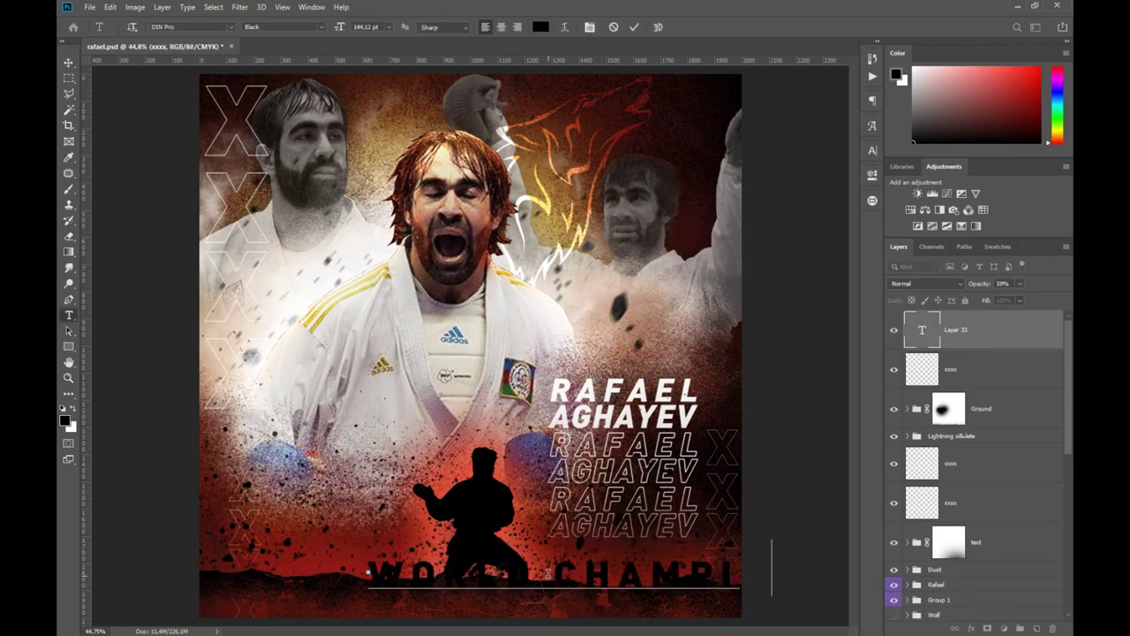
left_click(540, 27)
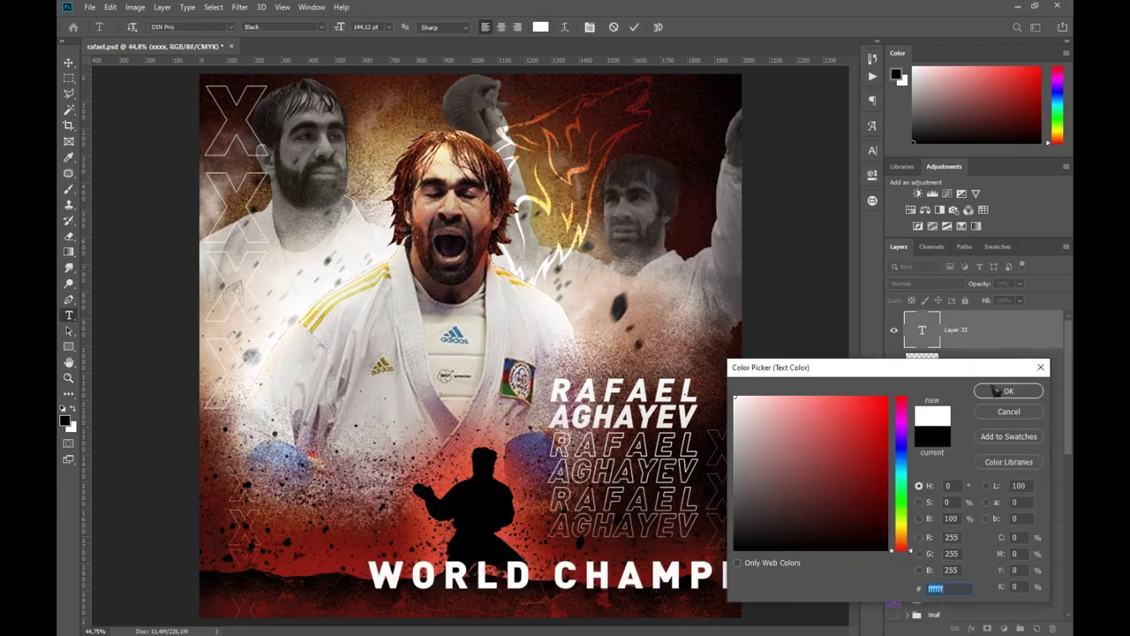
left_click(996, 390)
left_click(320, 27)
left_click(184, 33)
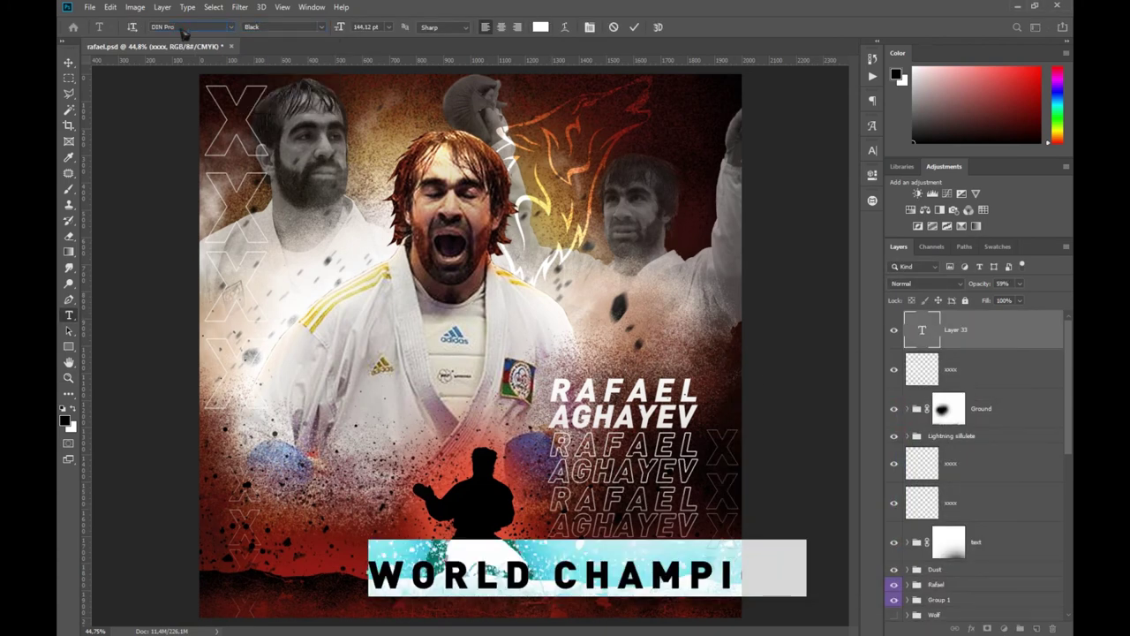
type("DIN")
left_click(232, 166)
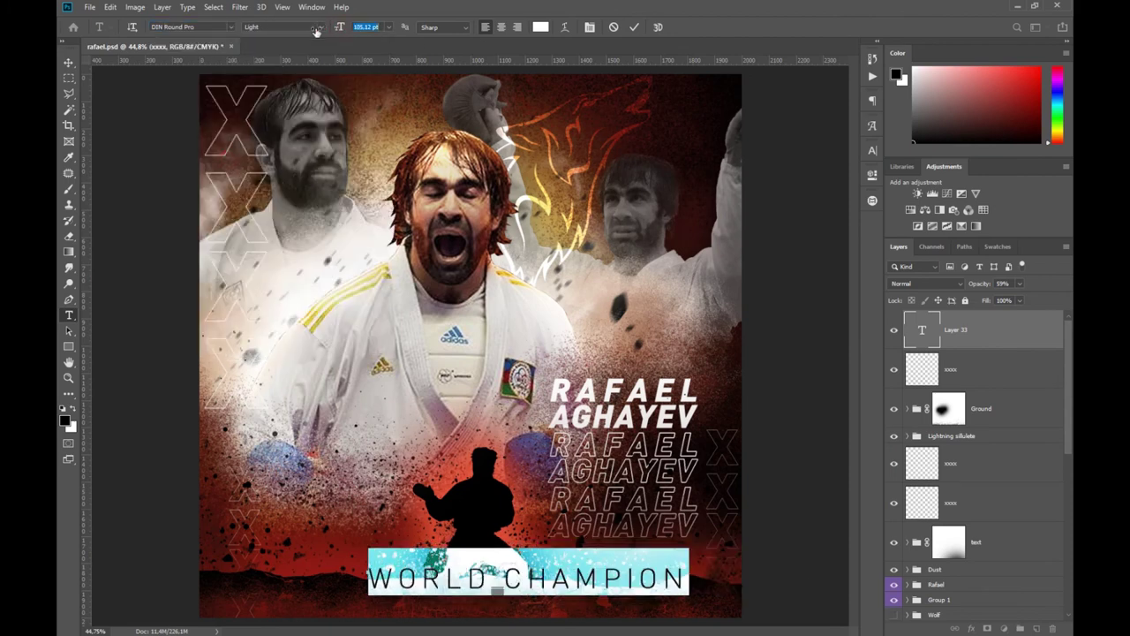
key("ctrl+Return")
- Shrink the caption and centre it beneath the silhouette at the poster's bottom
key("ctrl+t")
mouse_move(689, 596)
left_mouse_down()
mouse_move(594, 611)
mouse_move(512, 608)
left_mouse_up()
scroll(517, 600, "down", 1)
scroll(517, 600, "down", 1)
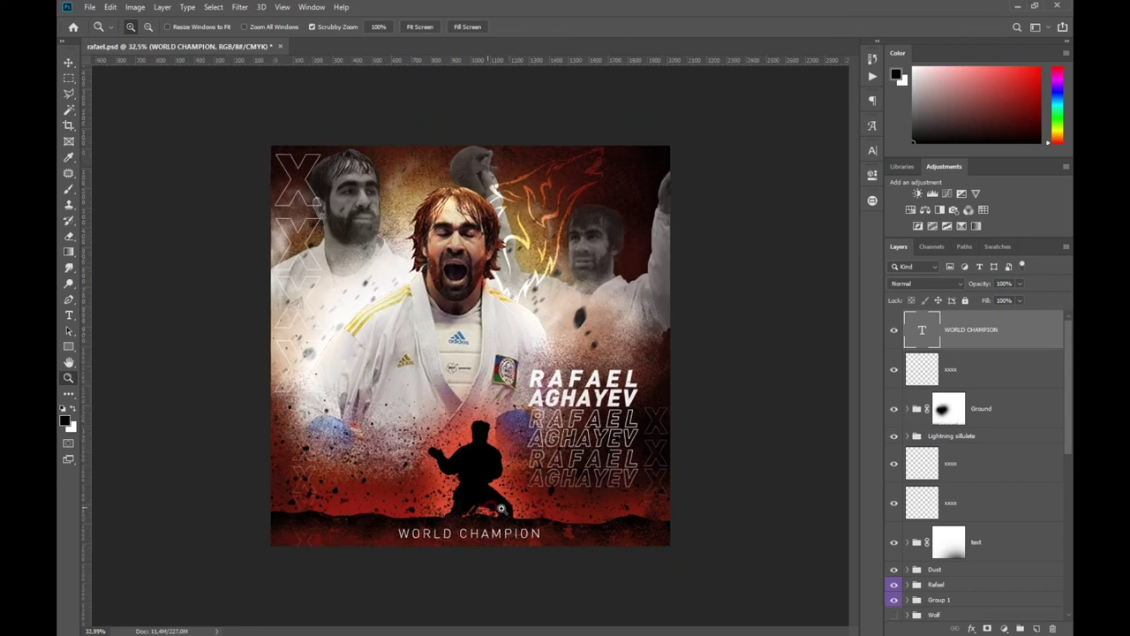
scroll(495, 547, "up", 3)
left_click_drag(488, 529, 500, 526)
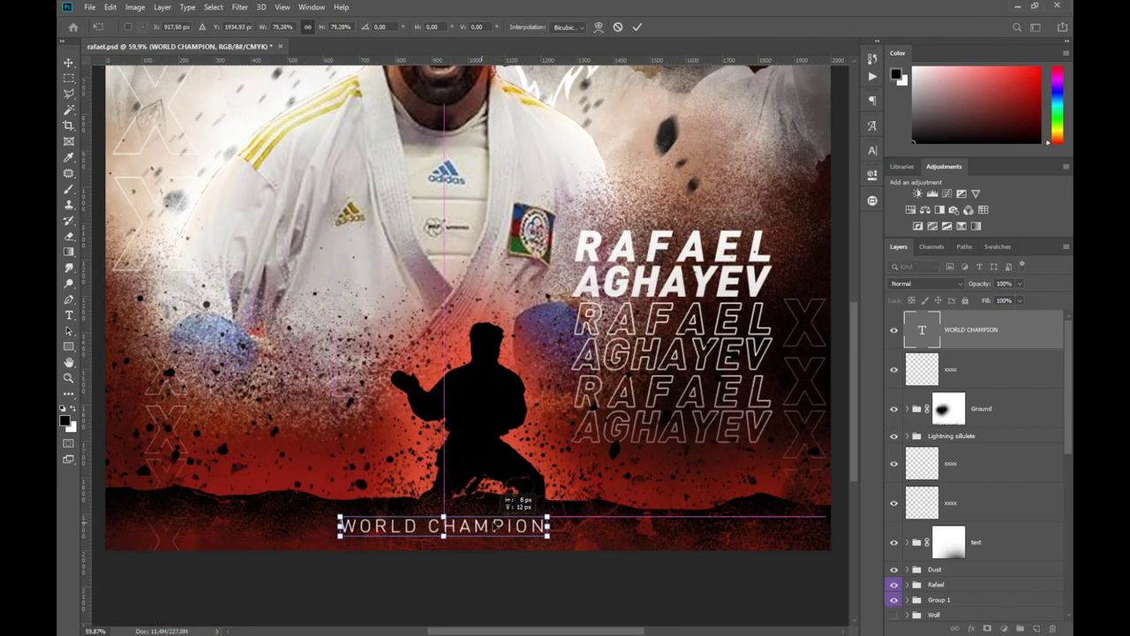
key("Return")
key("z")
scroll(495, 521, "down", 3)
scroll(487, 472, "up", 1)
scroll(509, 386, "up", 1)
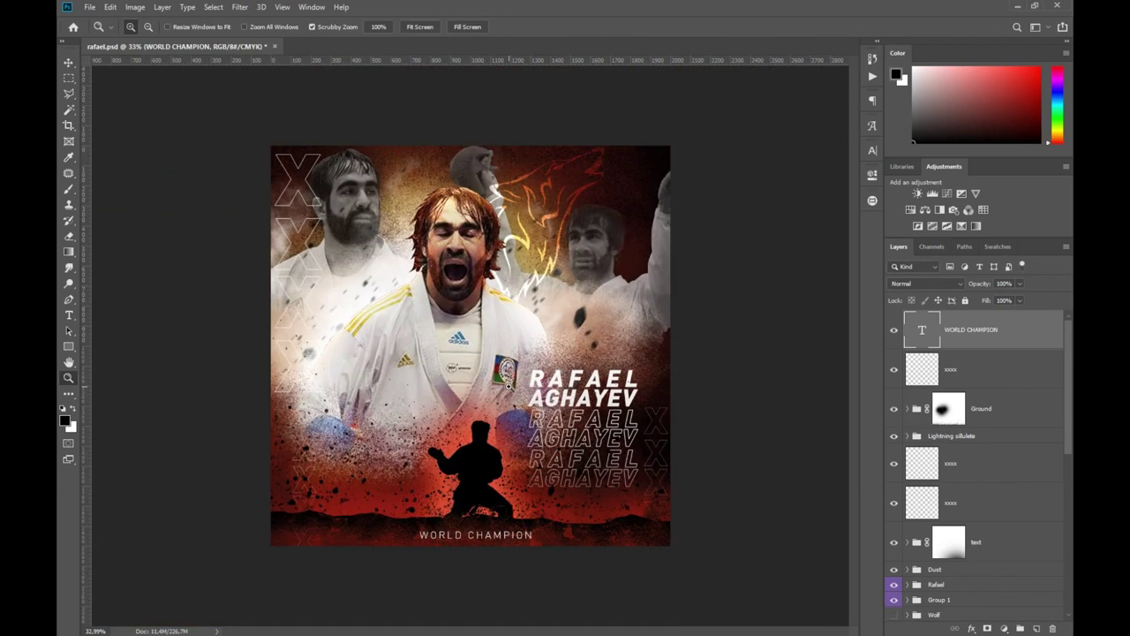
- Add a slightly brightening Exposure layer; fade Group 4 to about half and the top group to 74%
left_click(954, 209)
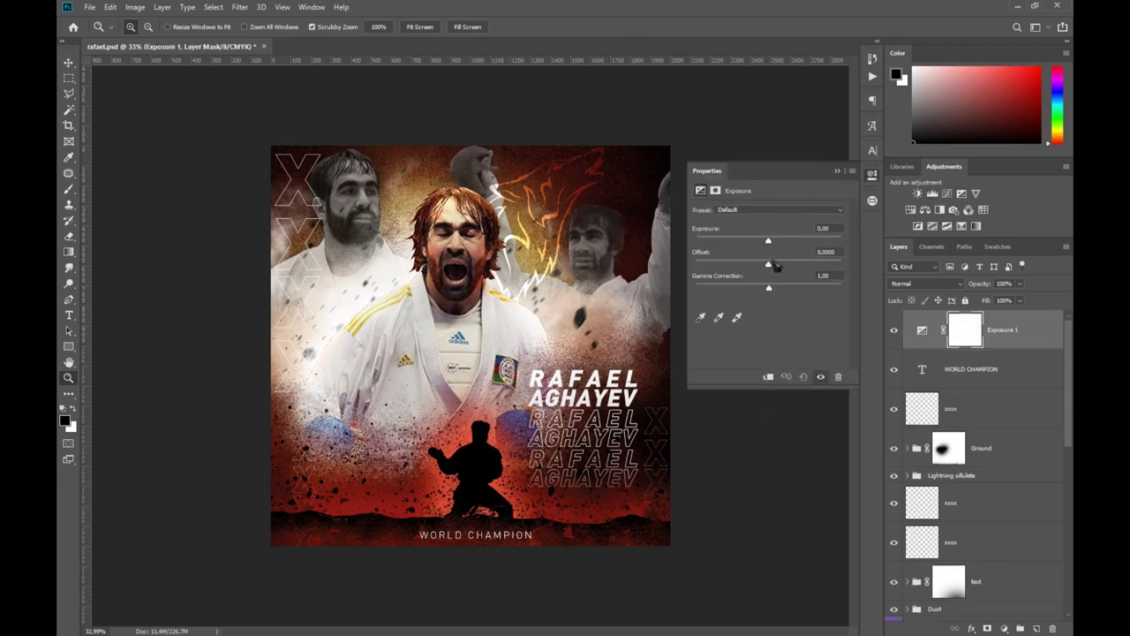
left_click_drag(768, 264, 773, 268)
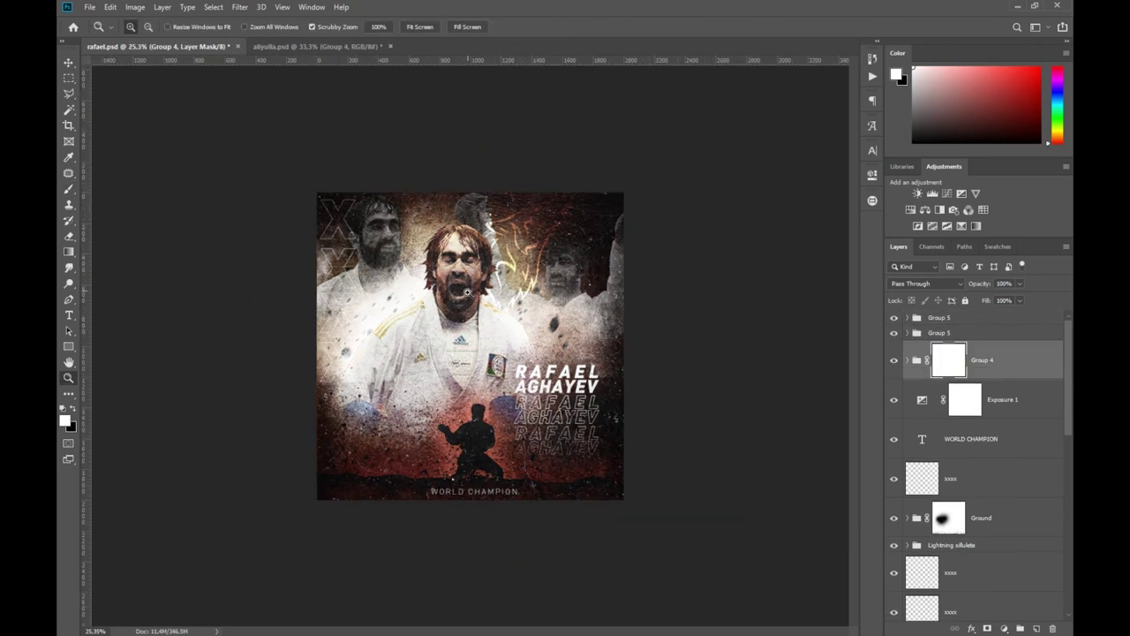
left_click_drag(981, 283, 982, 285)
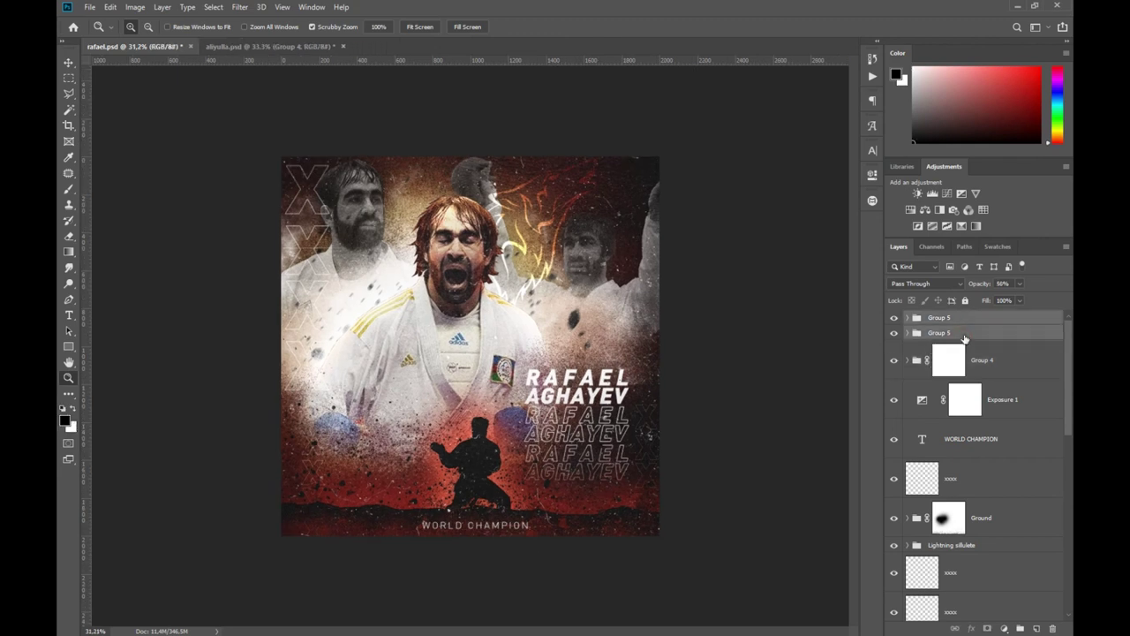
left_click_drag(972, 285, 961, 285)
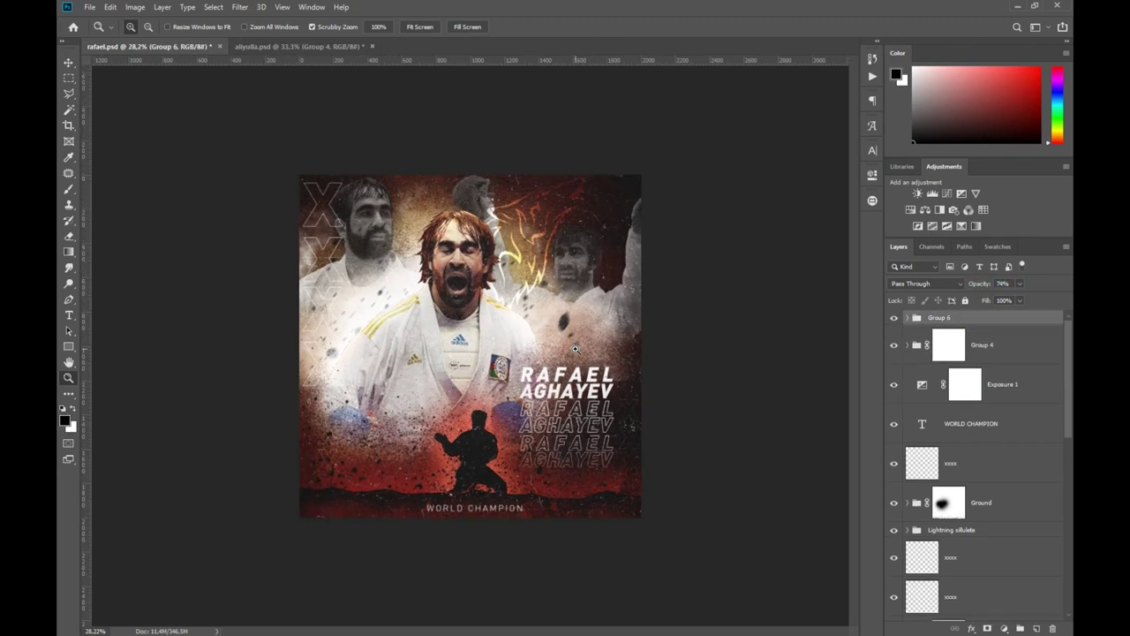
- Add a Color Lookup layer graded with the DropBlues.3DL preset
left_click(983, 209)
key("Down")
key("Down")
key("Down")
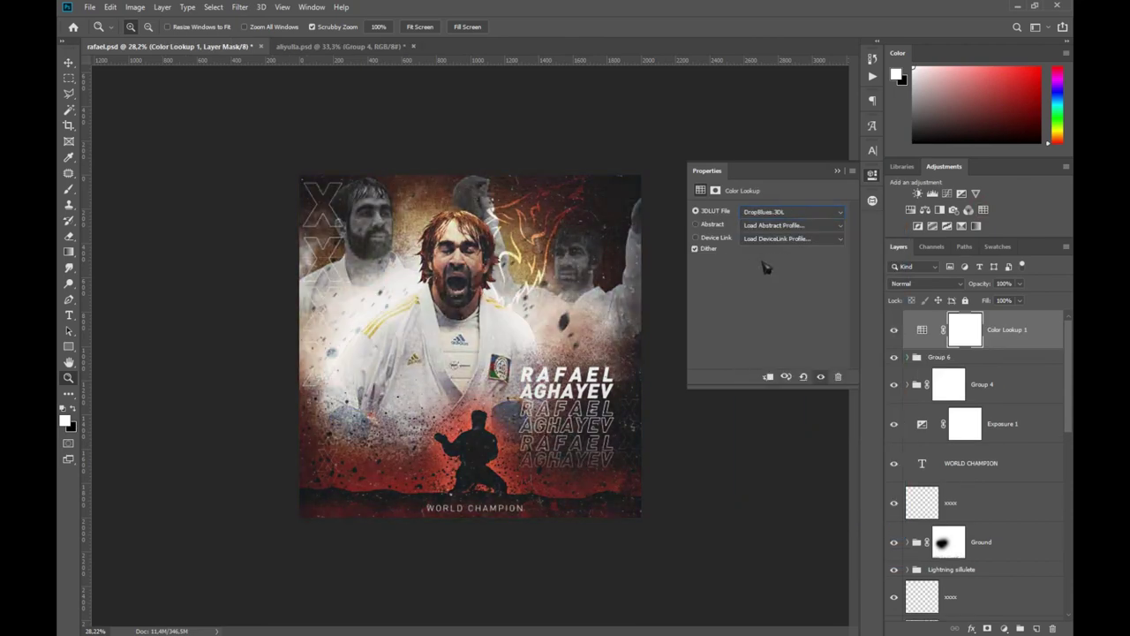
key("Down")
key("Down")
key("Down")
key("Down")
key("Down")
key("Down")
key("Down")
key("Down")
key("Down")
key("Down")
key("Down")
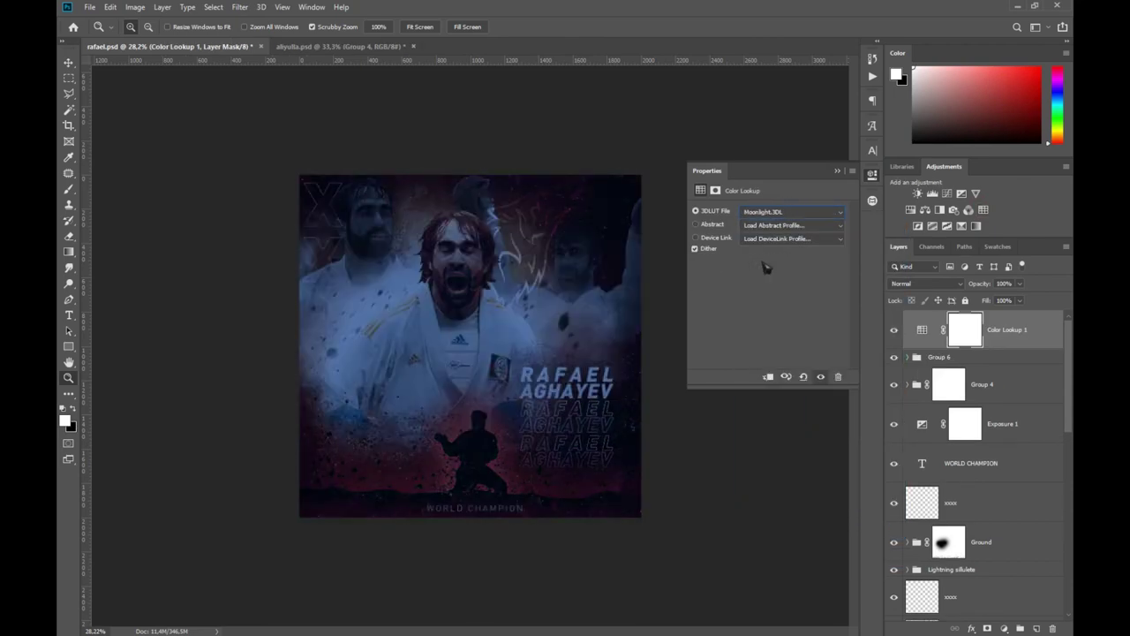
key("Down")
key("Down")
key("Down")
key("Down")
key("Down")
key("Down")
key("Down")
key("Down")
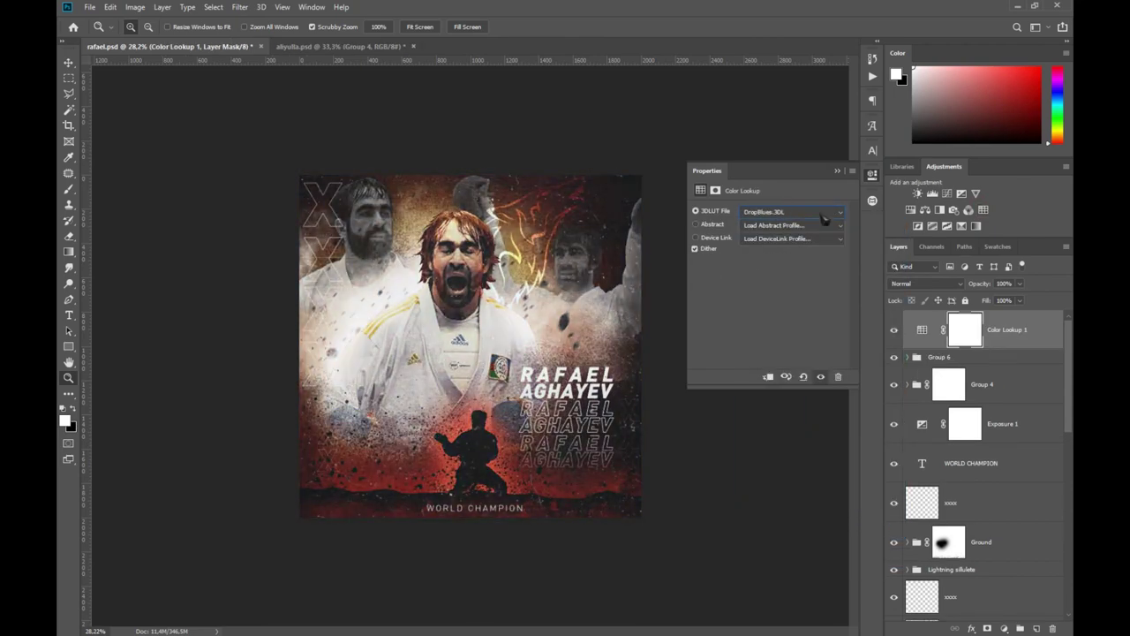
left_click(893, 332)
left_click(533, 342)
key("ctrl+minus")
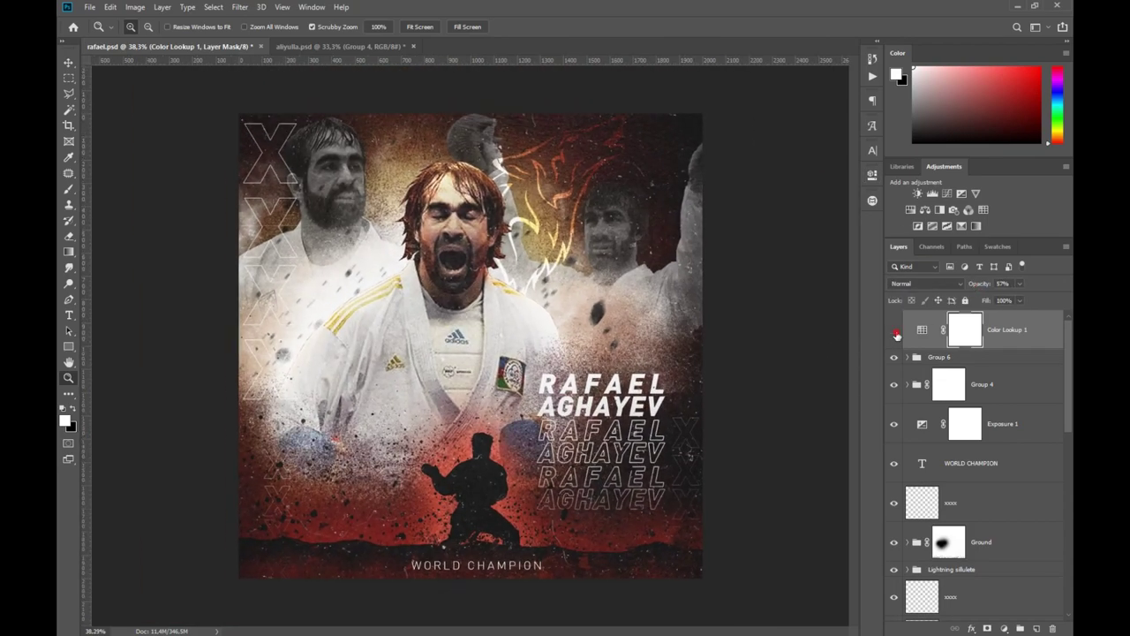